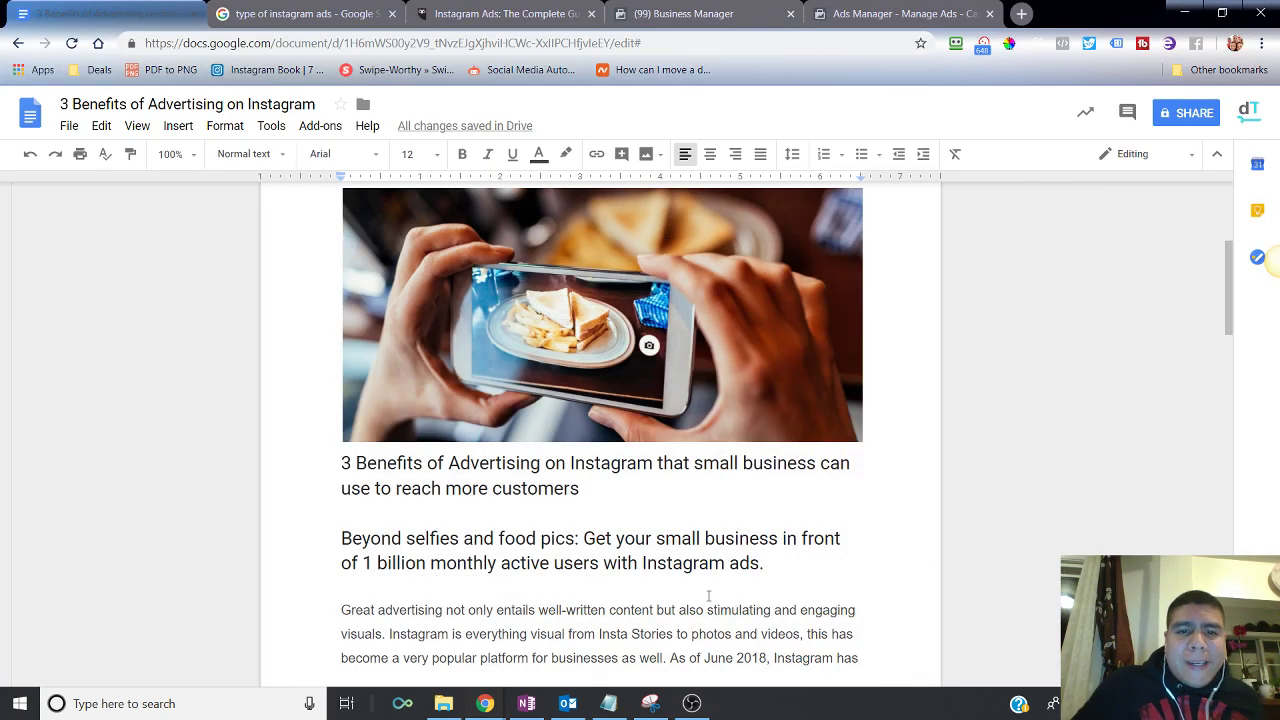
Highlight the document's points on engaging content, Insta Stories and billion monthly active users
mouse_move(691, 703)
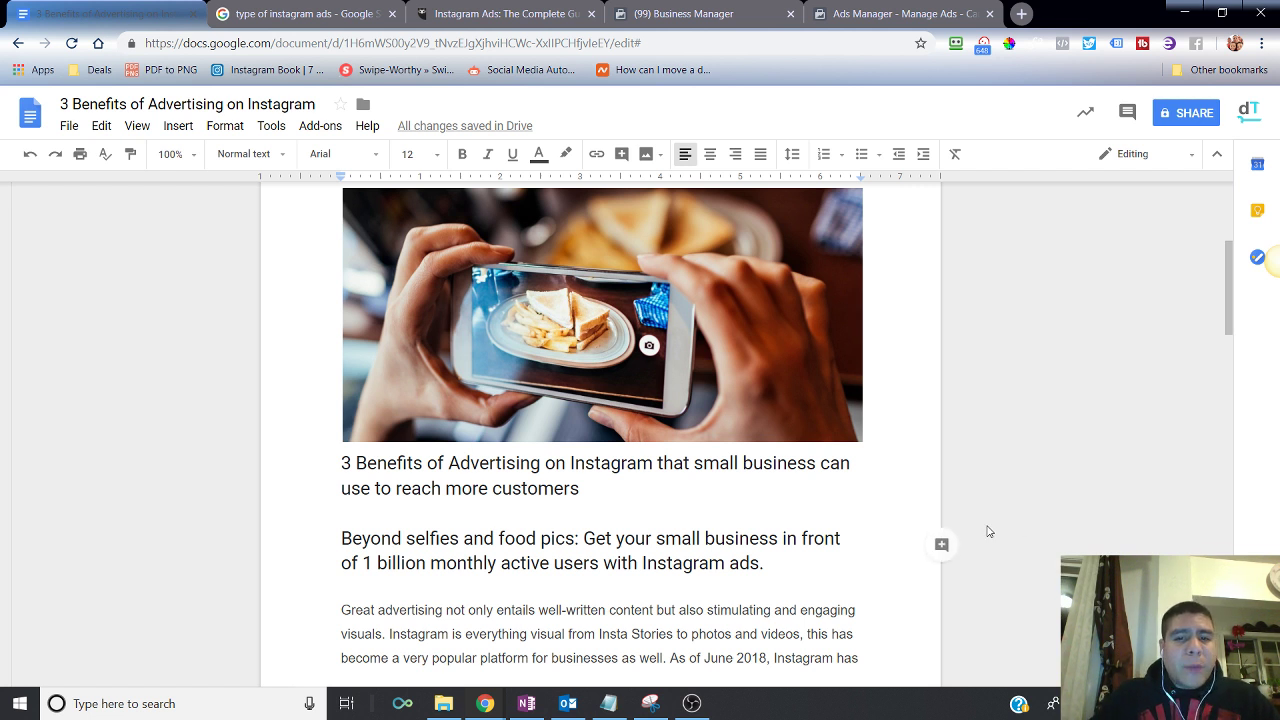
scroll(857, 510, down, 1)
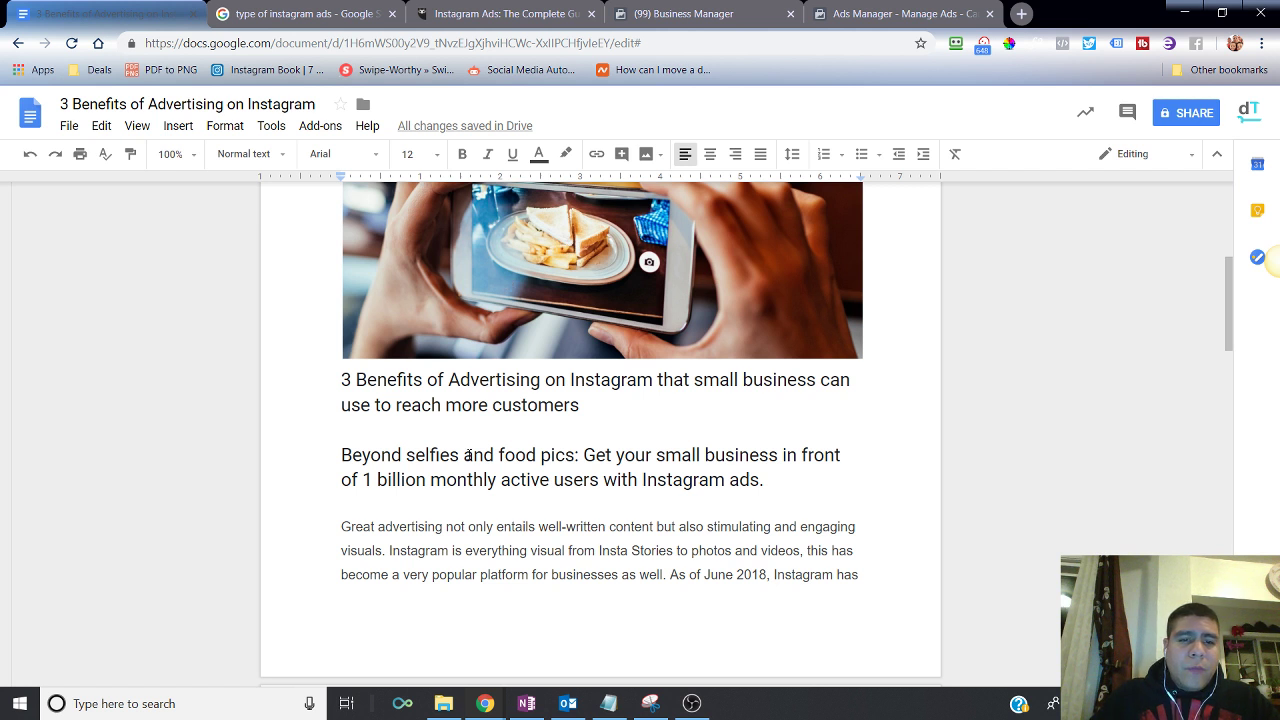
scroll(468, 455, down, 1)
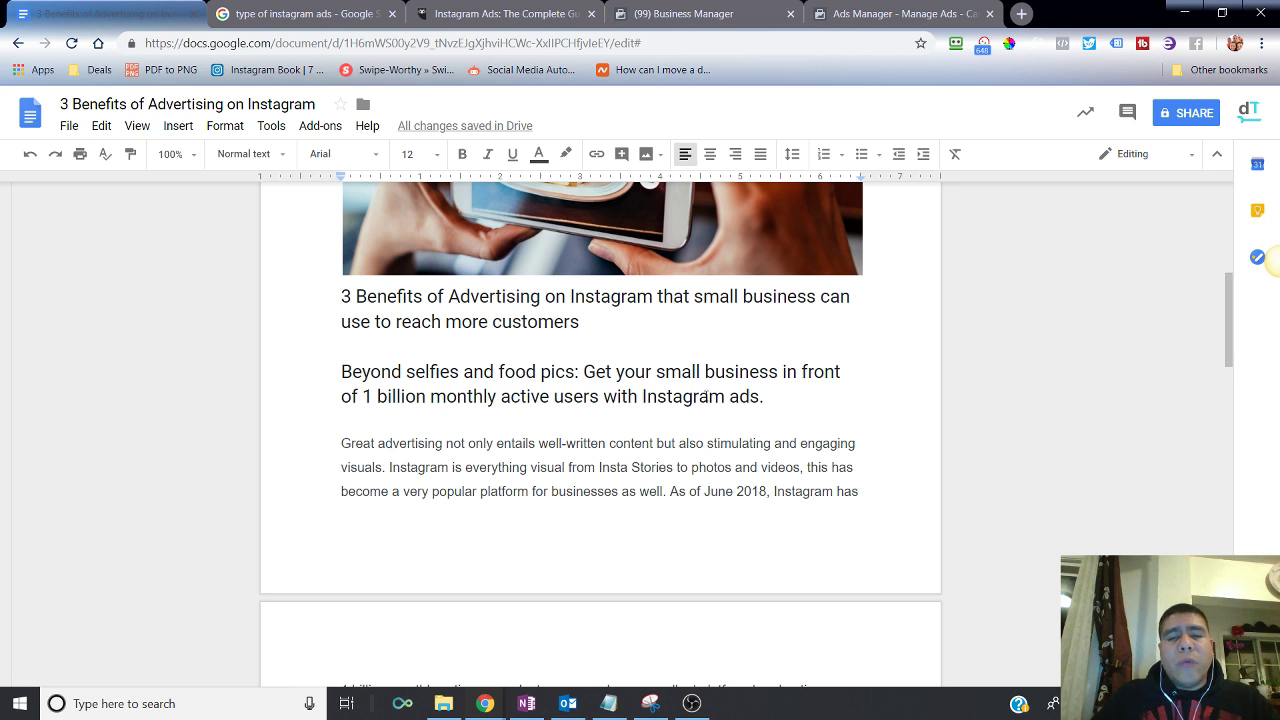
scroll(623, 396, down, 1)
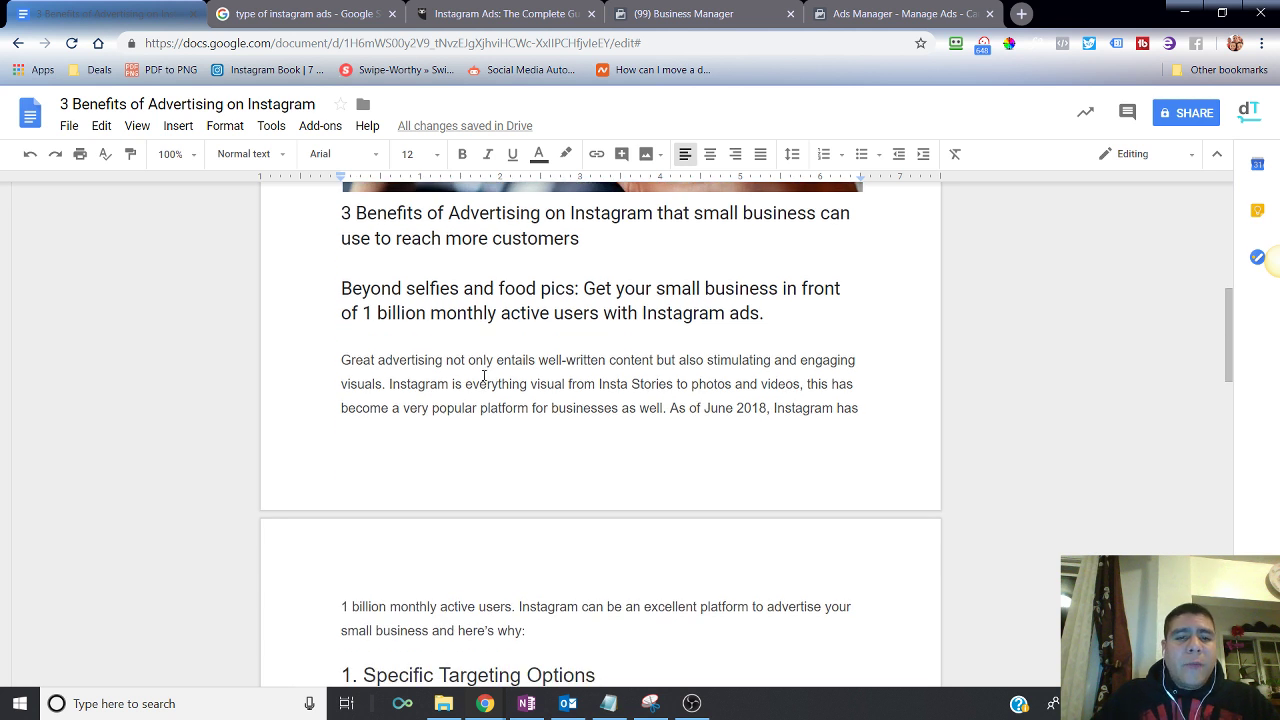
drag(458, 366, 844, 366)
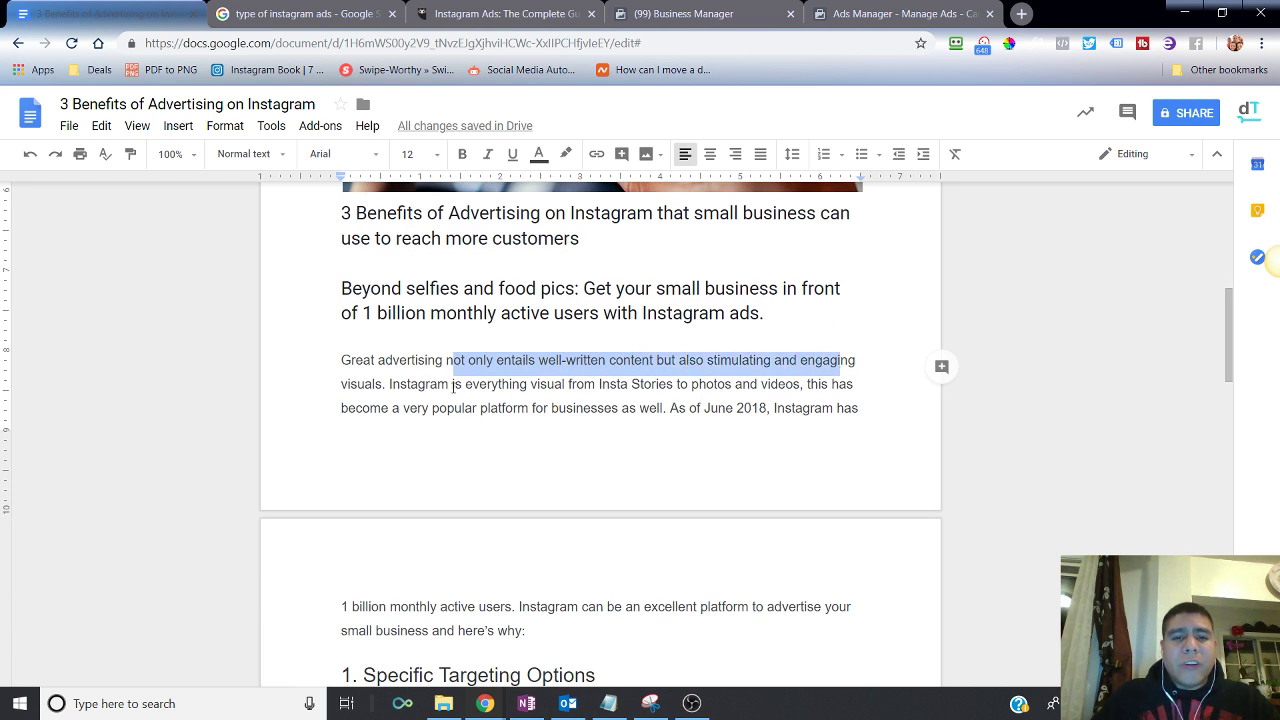
drag(453, 386, 760, 410)
scroll(758, 412, down, 1)
scroll(506, 468, down, 1)
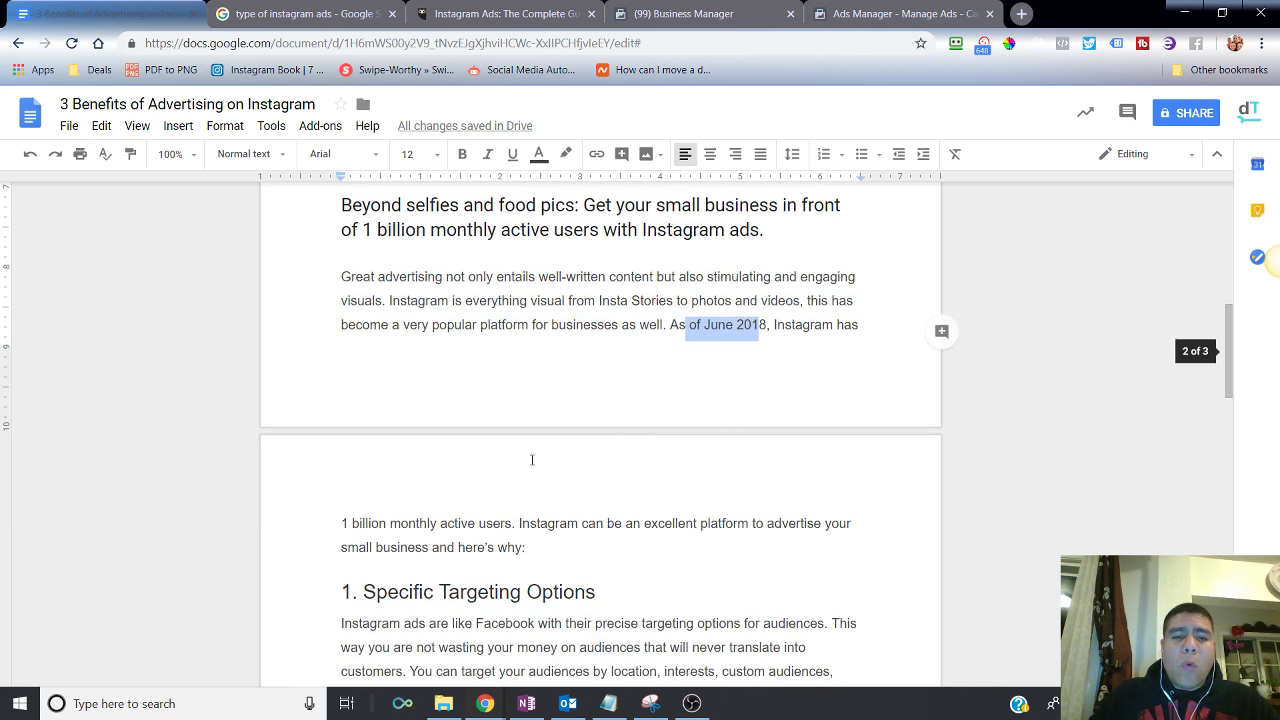
drag(352, 522, 513, 523)
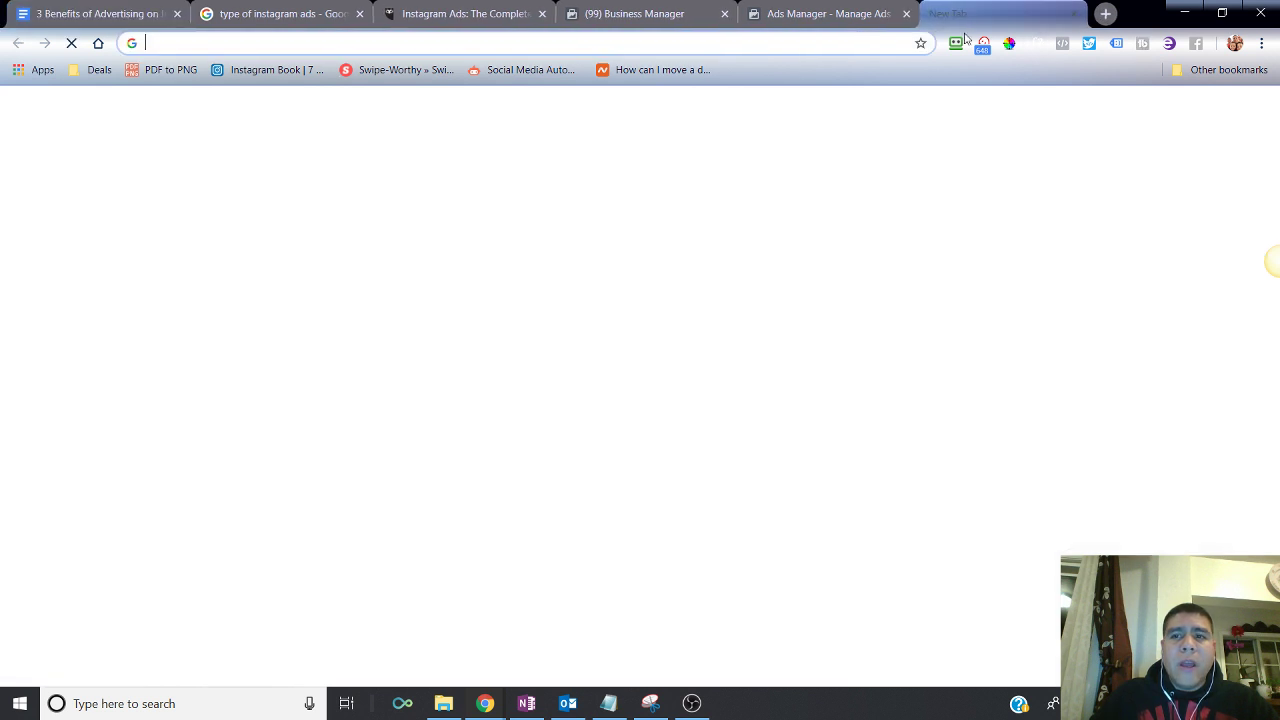
Search Google in a new tab for 'most used social media'
click(1021, 13)
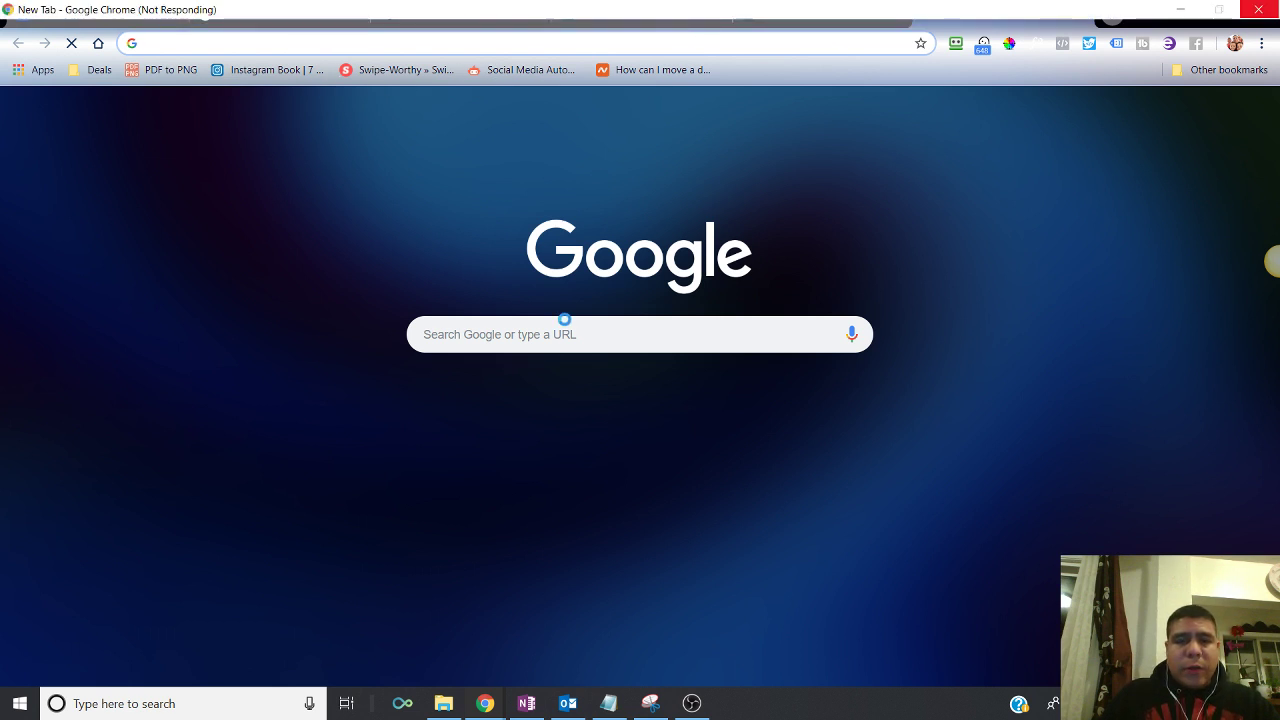
click(318, 37)
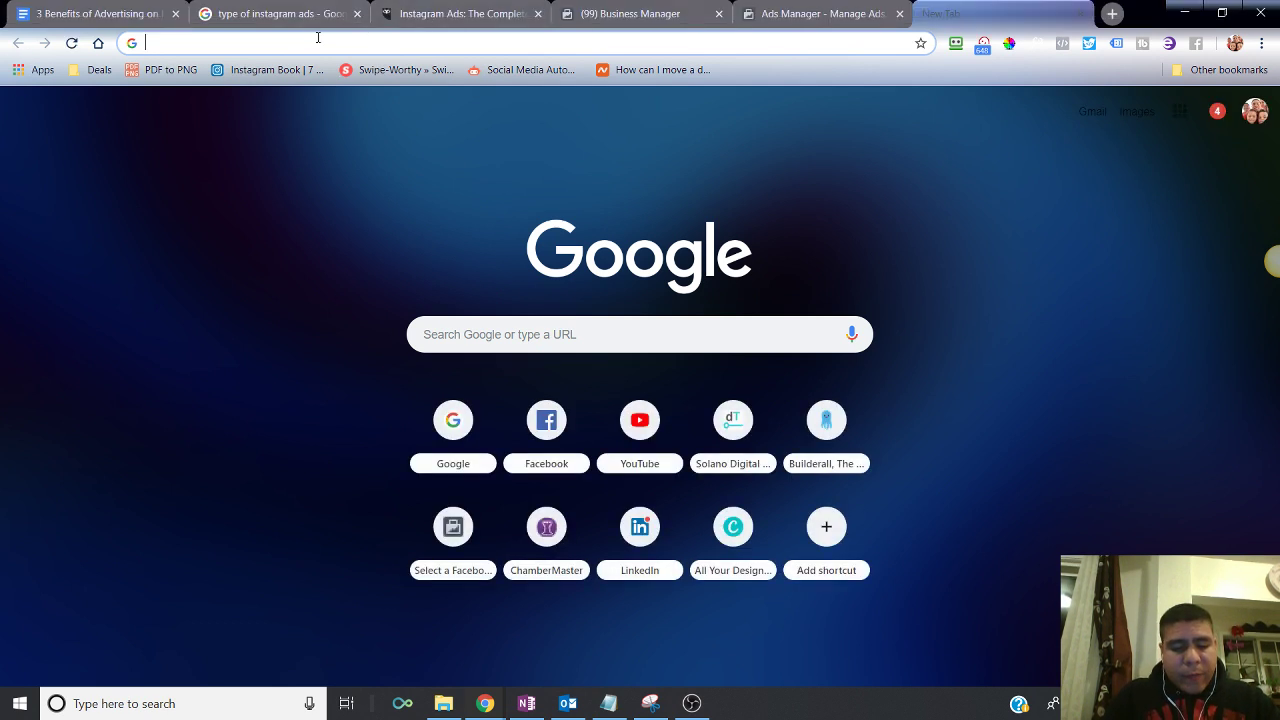
text(so)
key(BackSpace)
key(BackSpace)
key(BackSpace)
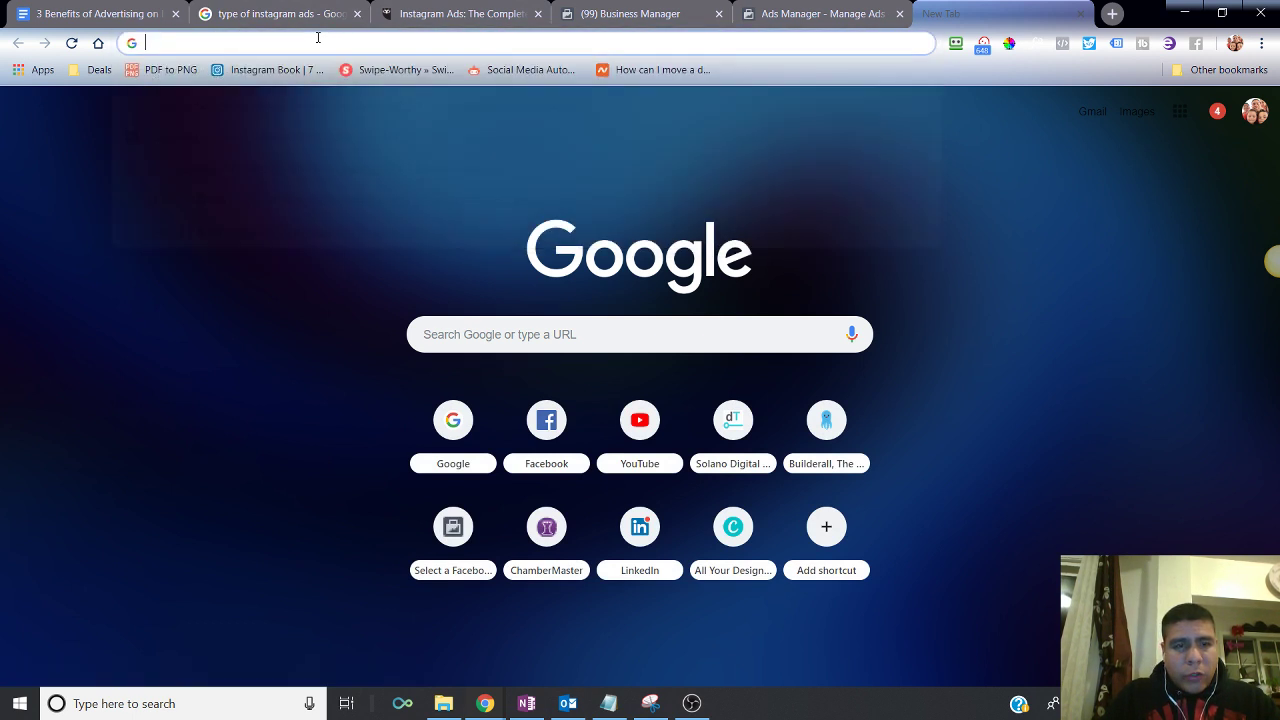
text(most used )
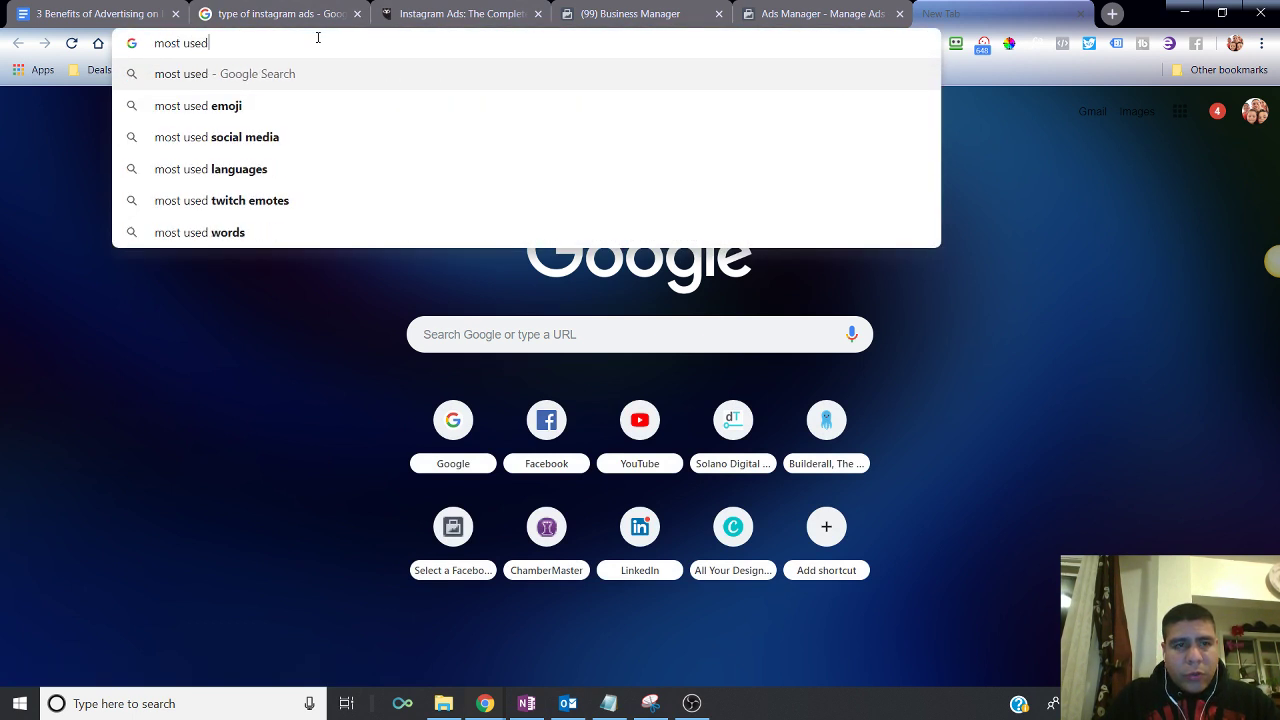
text(sol)
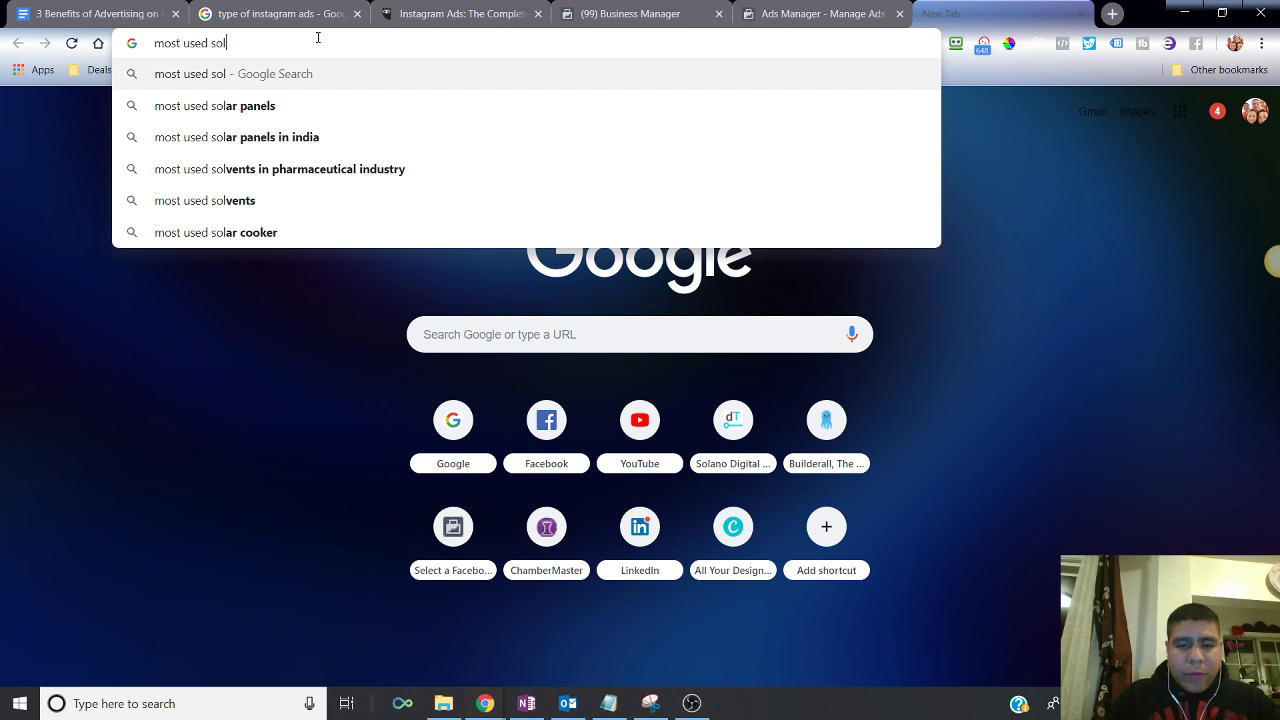
key(BackSpace)
text(cial media)
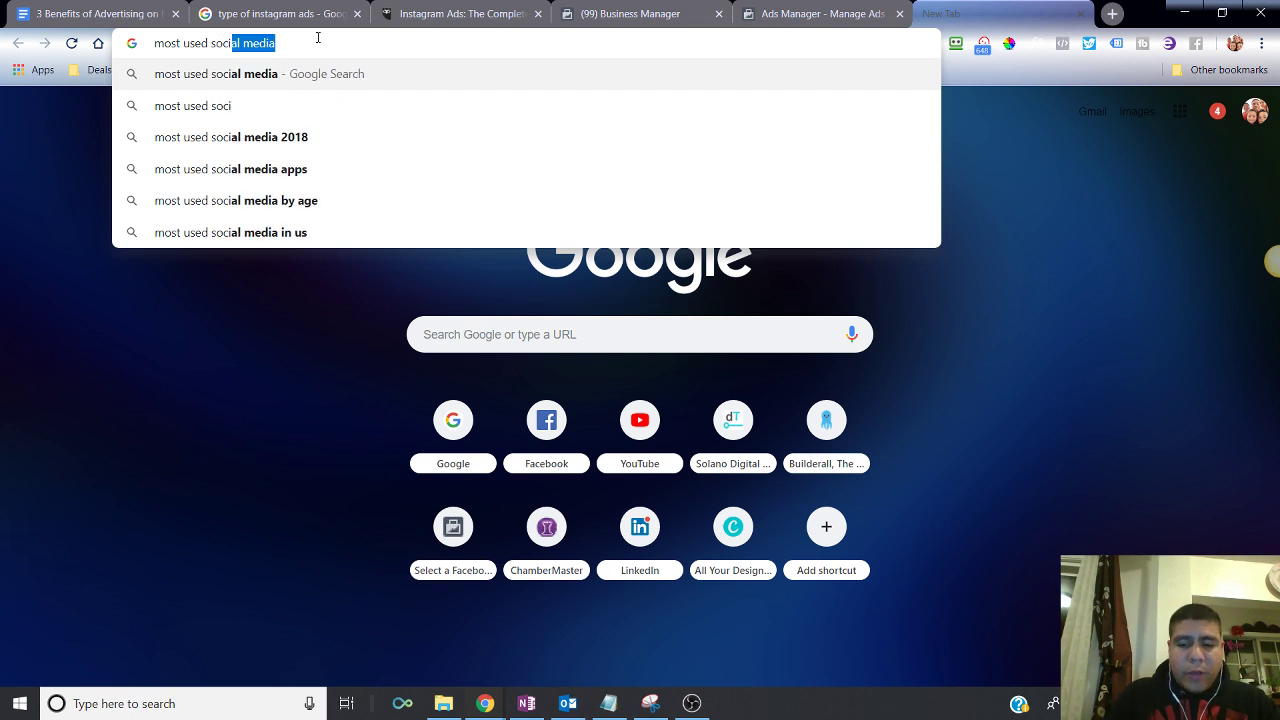
key(Return)
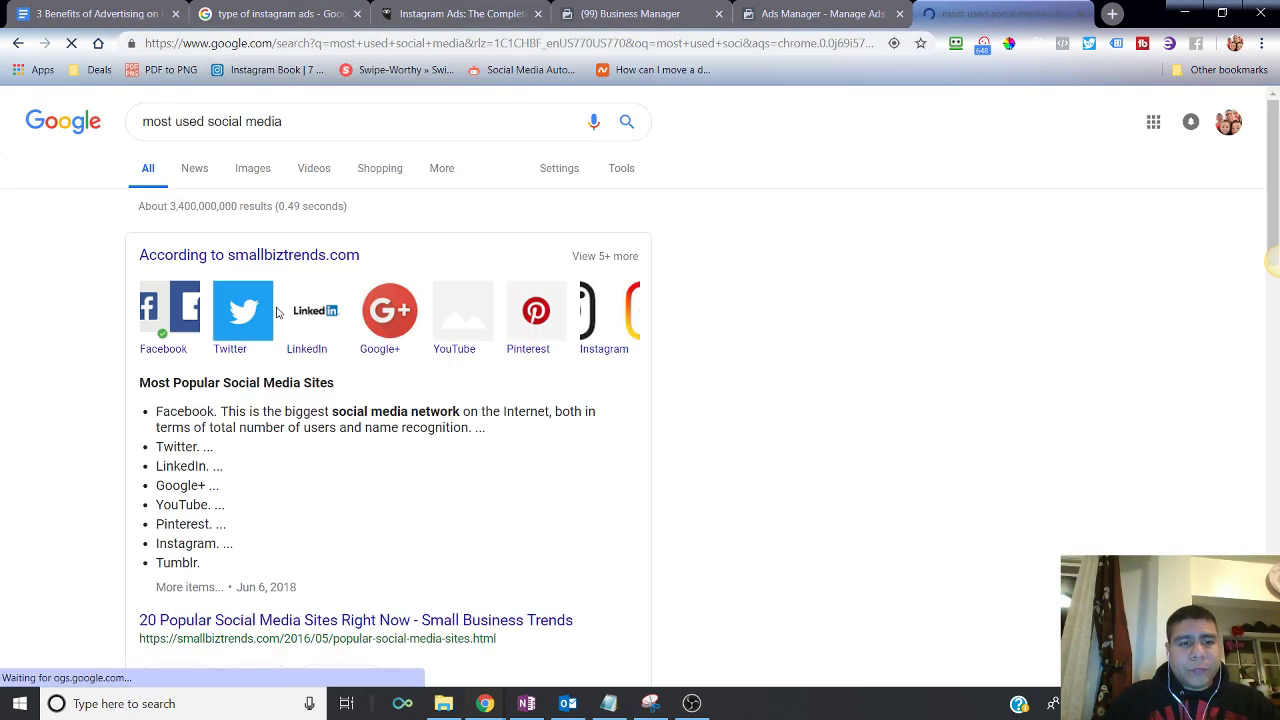
Open Statista's U.S. app ranking and Buffer's '21 Top Social Media Sites' in new tabs
scroll(290, 360, down, 1)
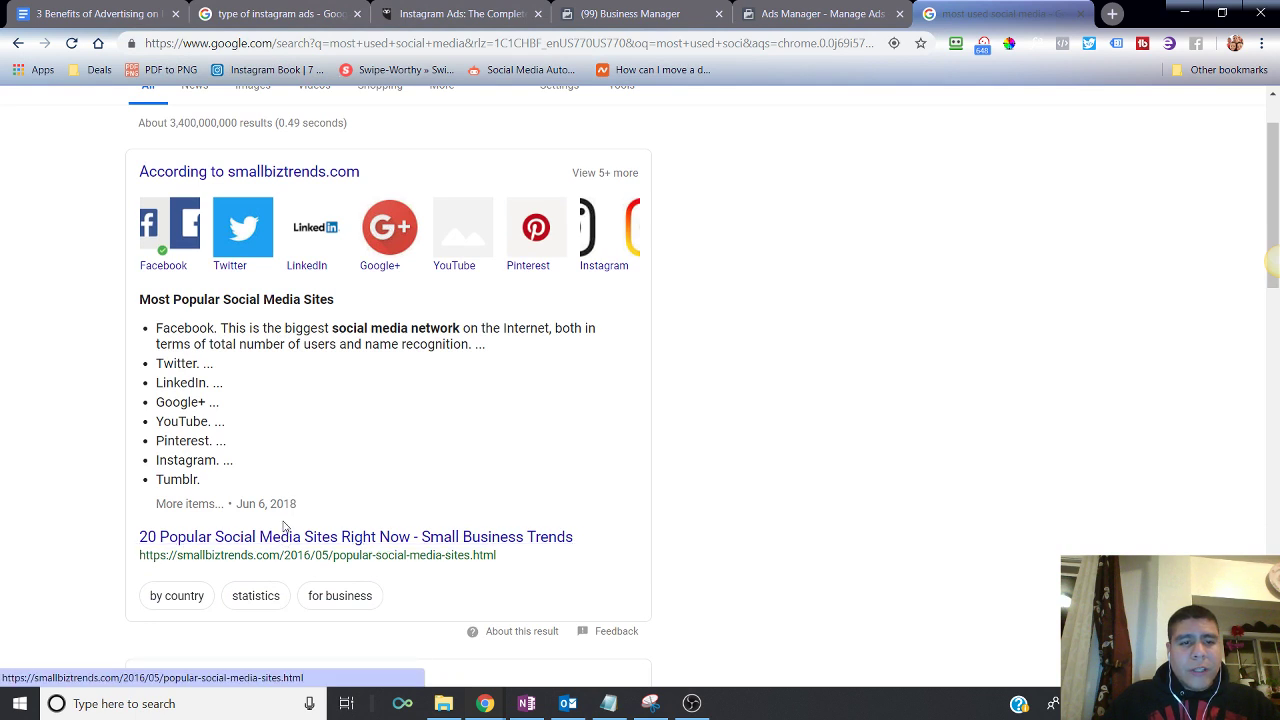
scroll(280, 500, down, 4)
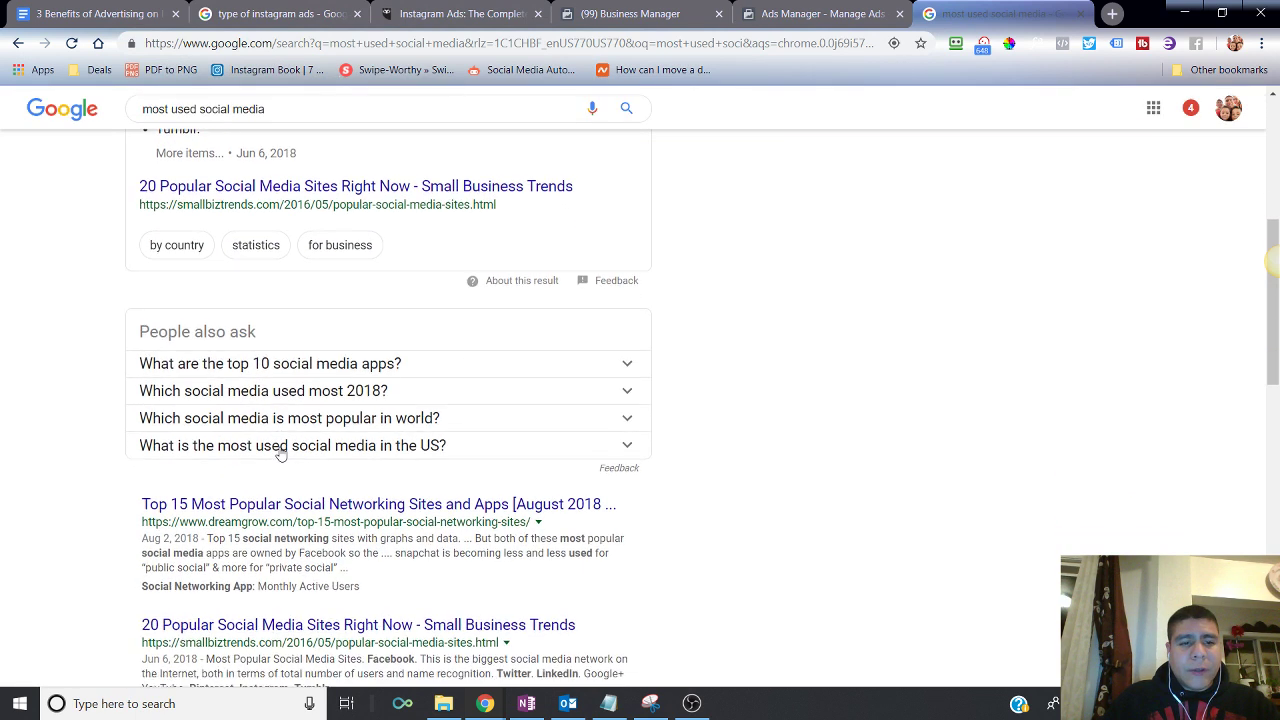
scroll(281, 454, down, 2)
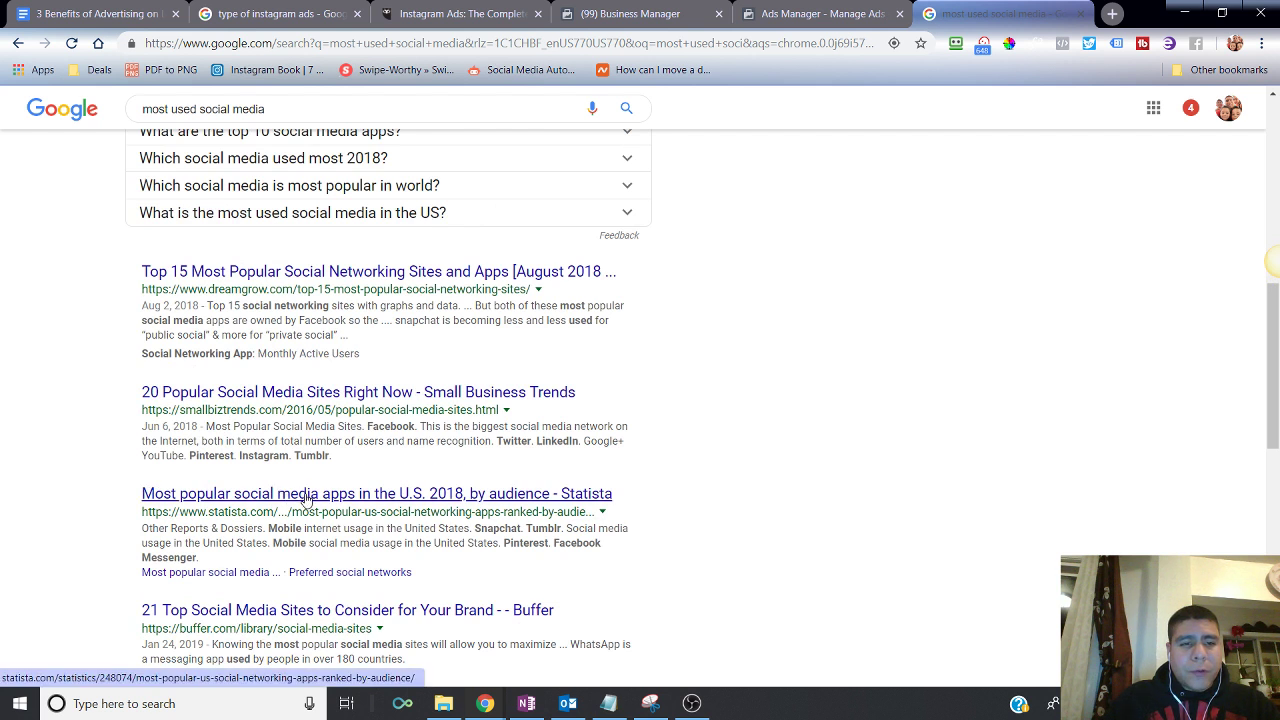
right_click(308, 498)
click(341, 507)
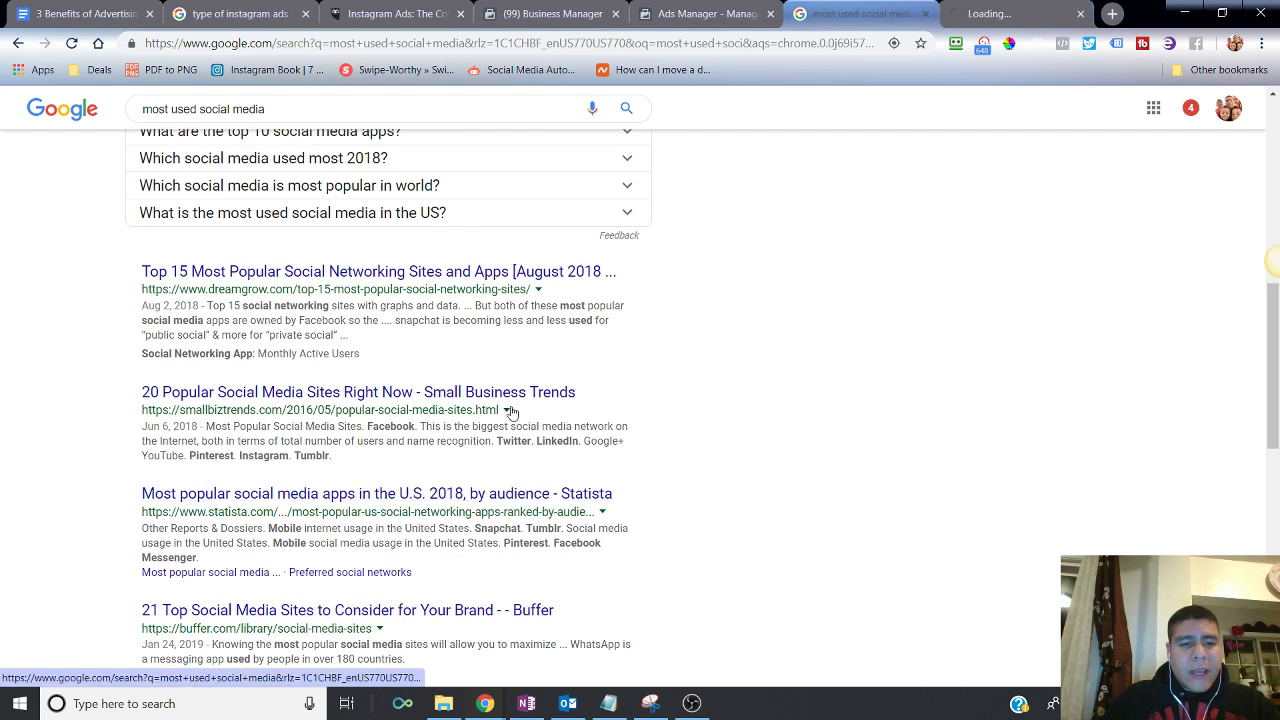
scroll(330, 498, down, 1)
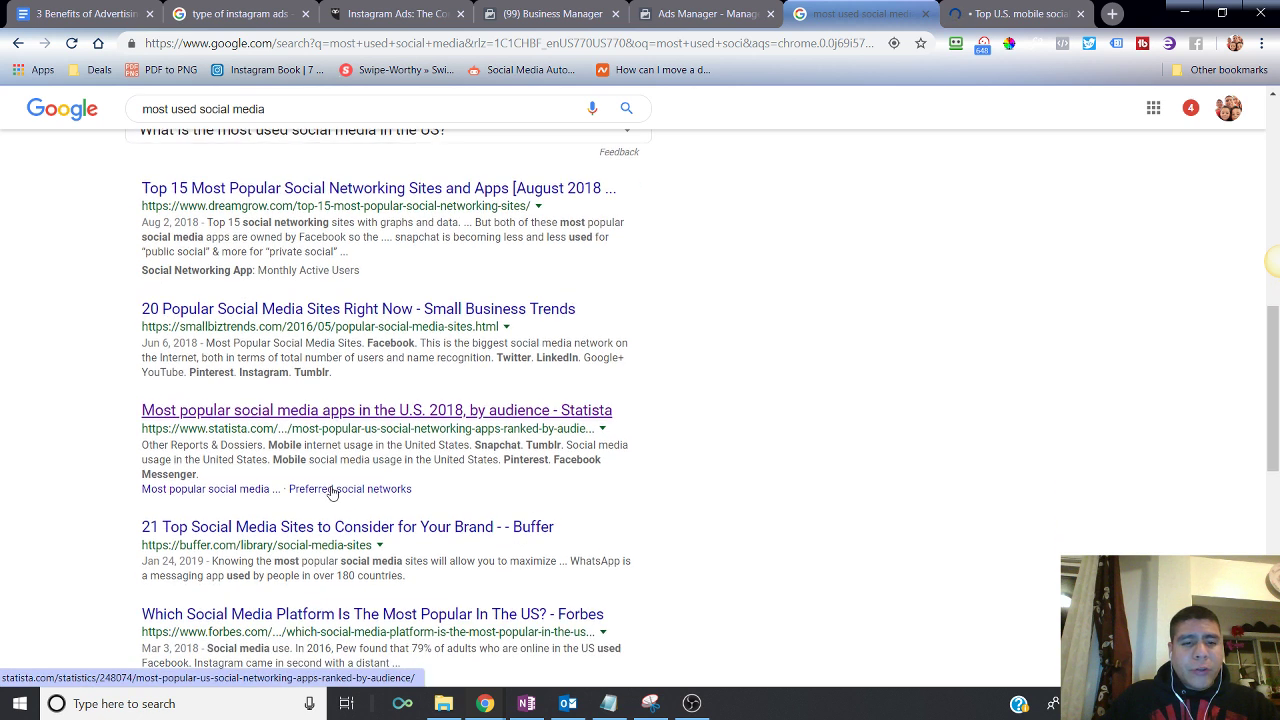
right_click(289, 531)
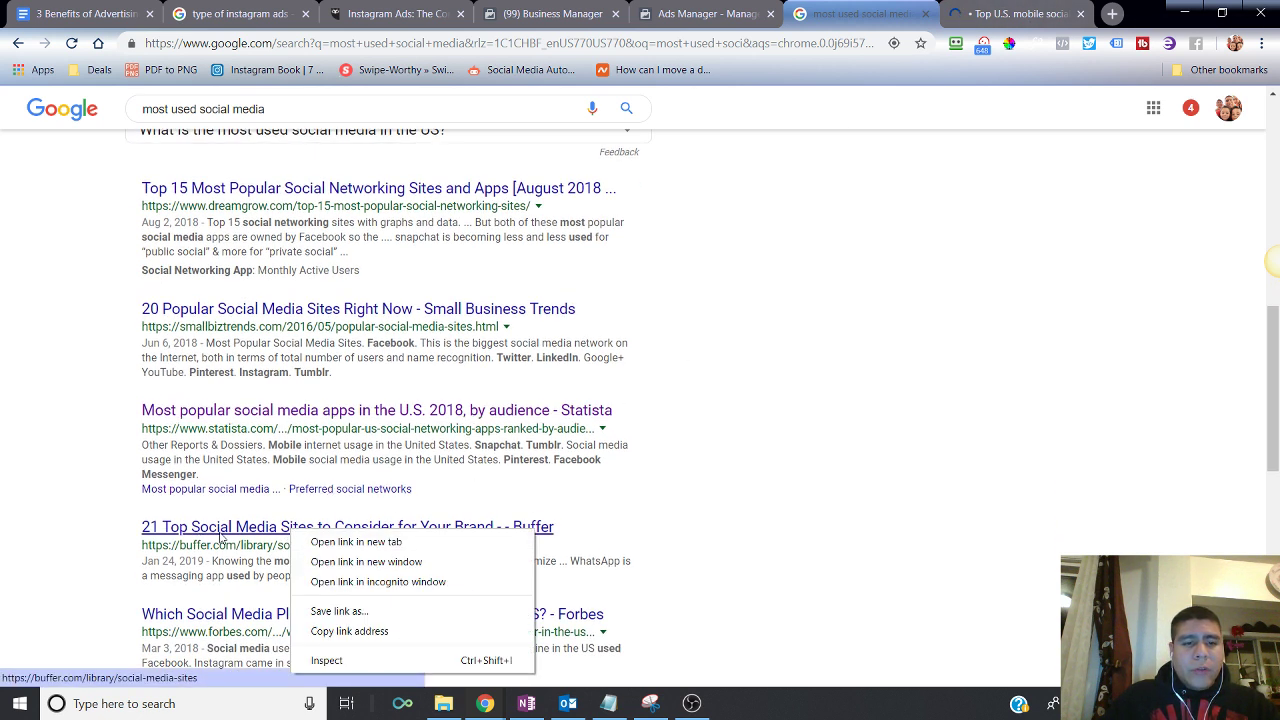
click(329, 545)
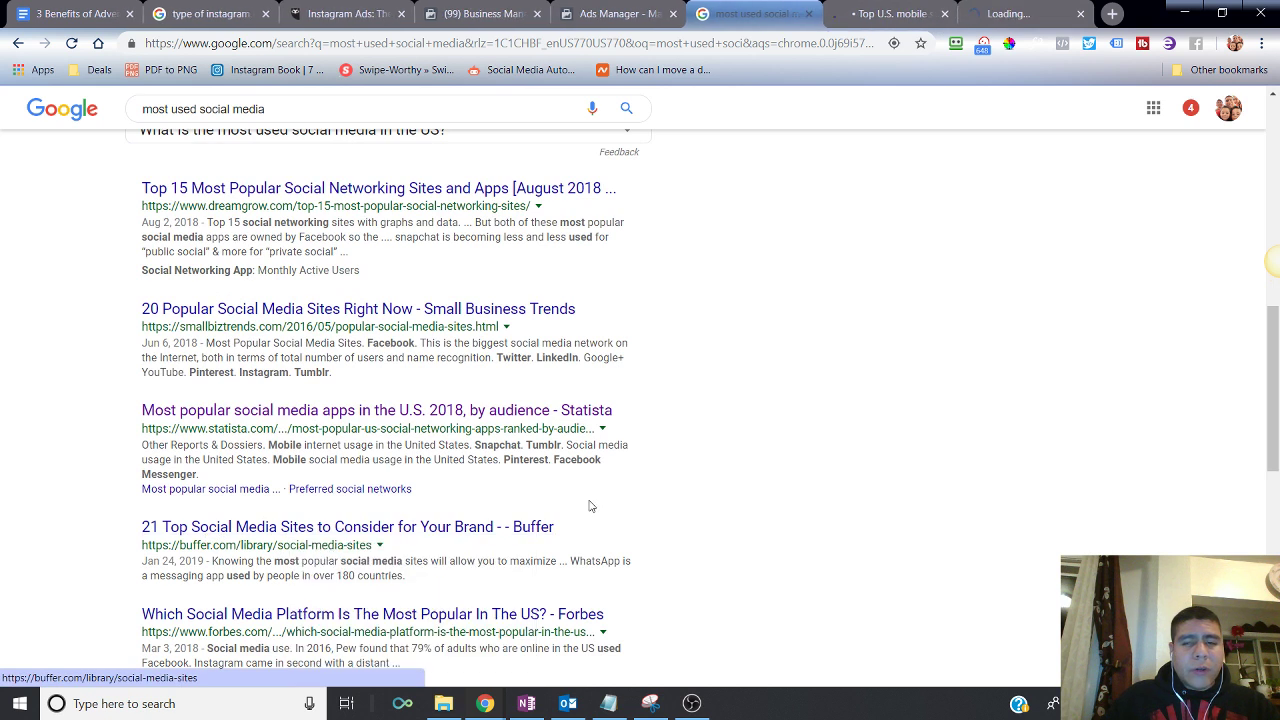
View Statista's July 2018 U.S. social apps chart and highlight Instagram's 116.99 million users
click(873, 11)
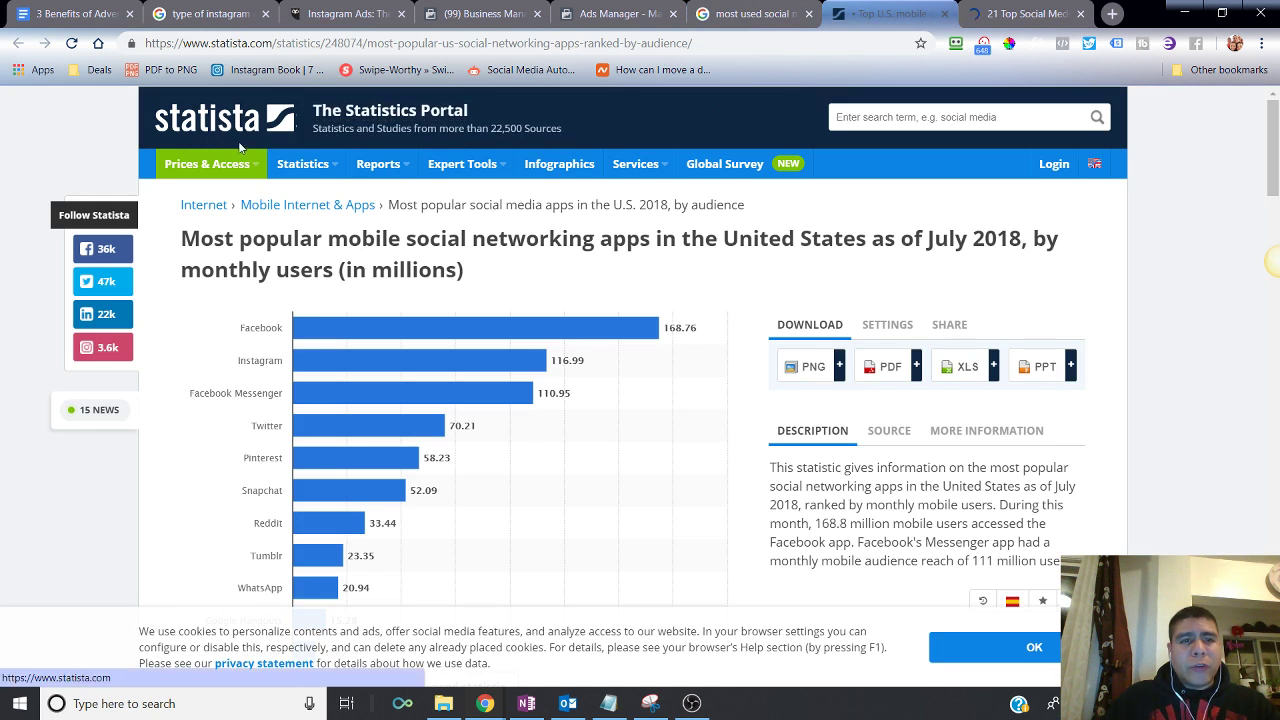
mouse_move(238, 166)
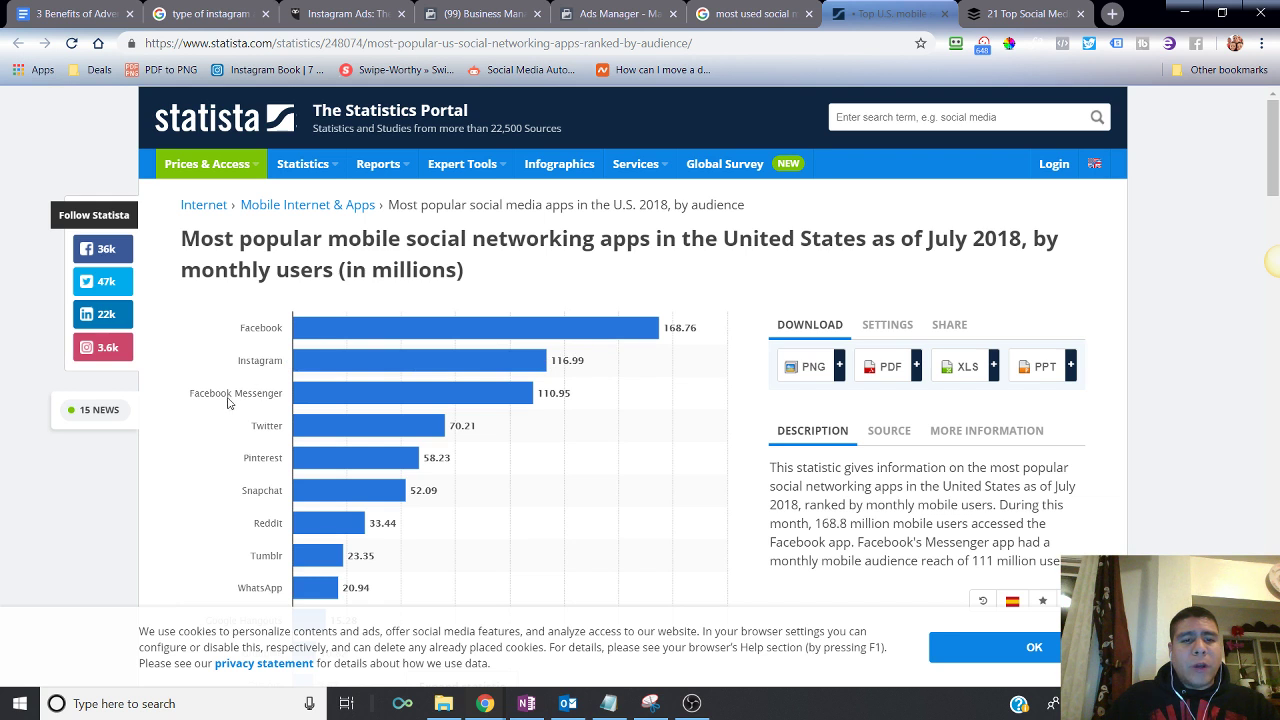
scroll(285, 470, down, 2)
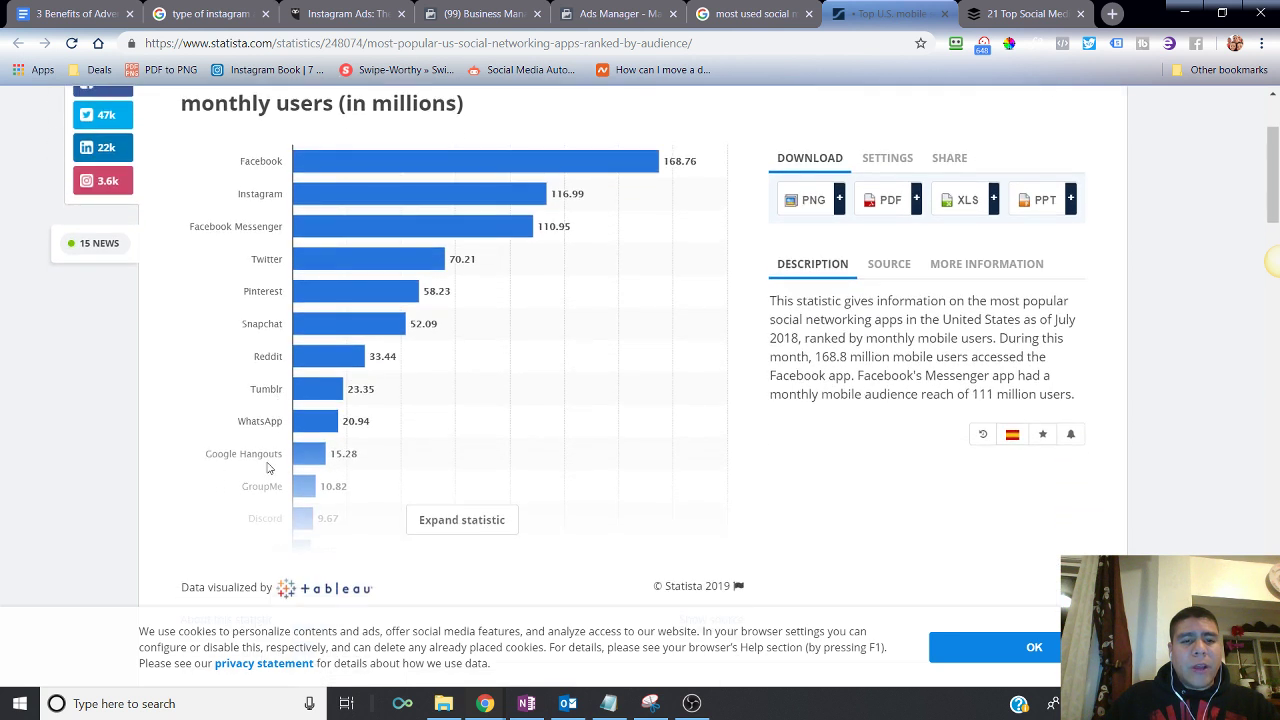
scroll(269, 508, down, 1)
scroll(266, 404, up, 3)
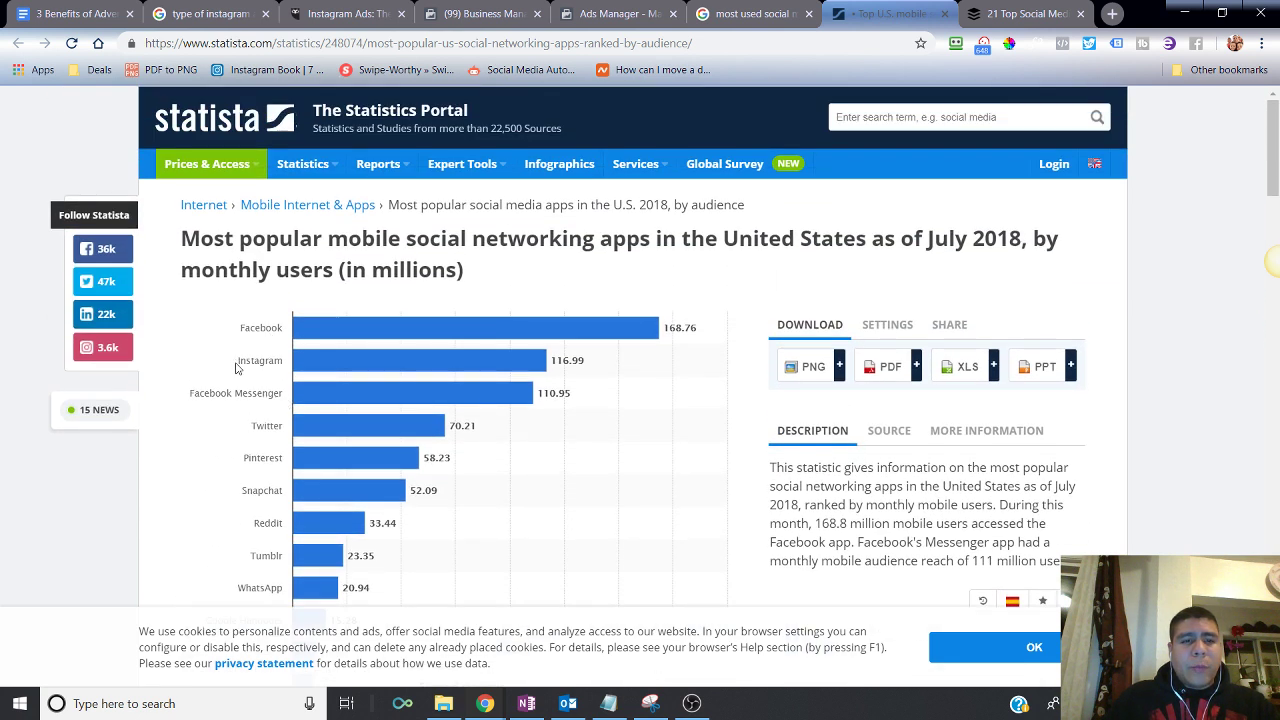
drag(237, 364, 390, 360)
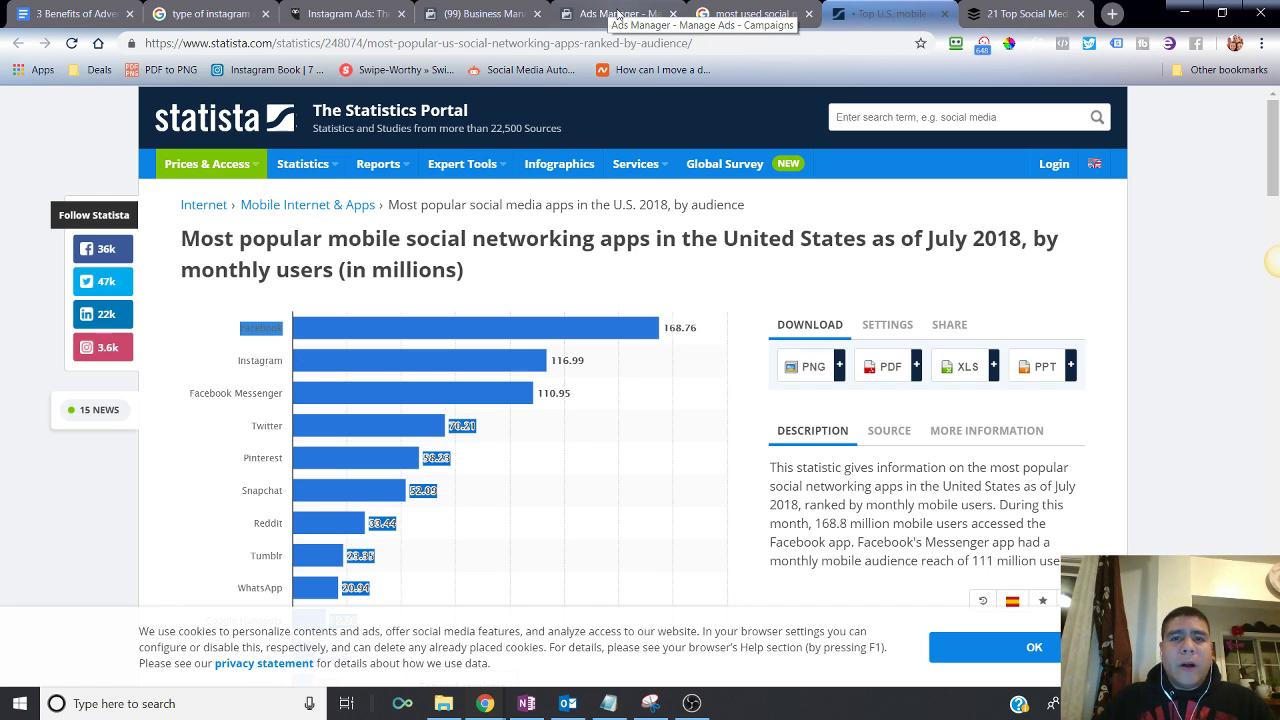
Move through the Buffer, Ads Manager and Business Manager tabs
key(ctrl+Tab)
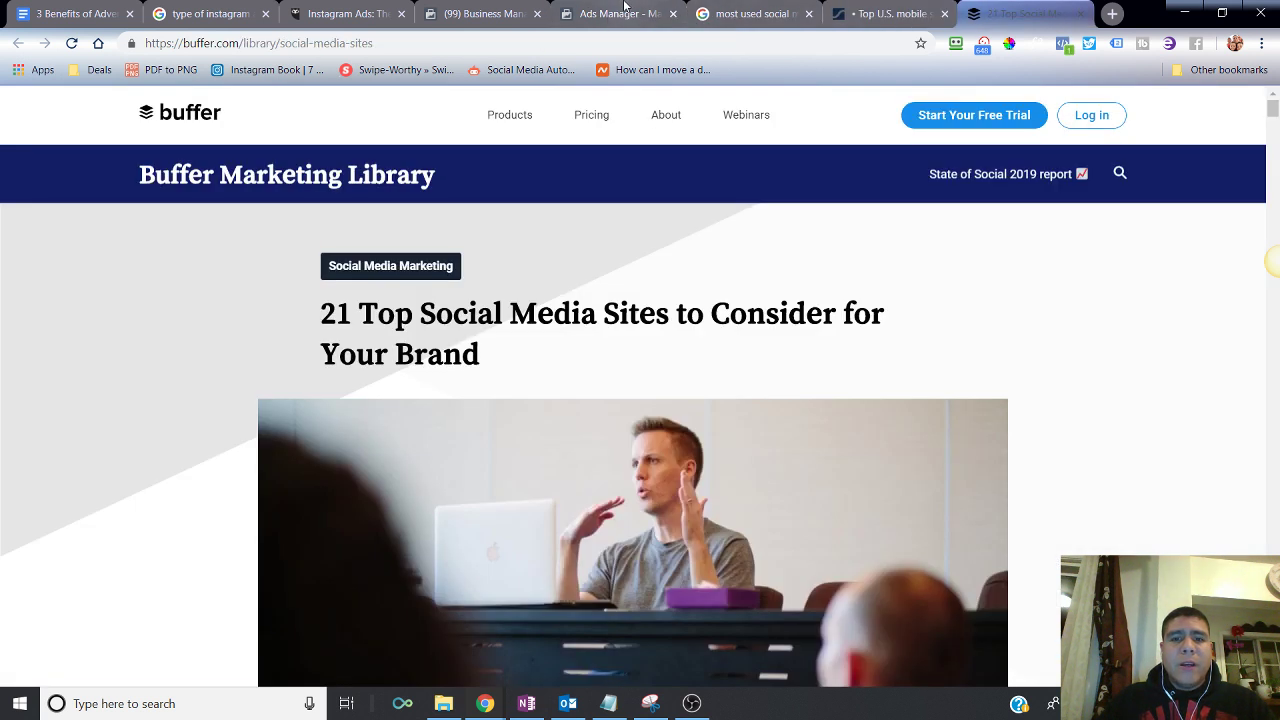
click(624, 8)
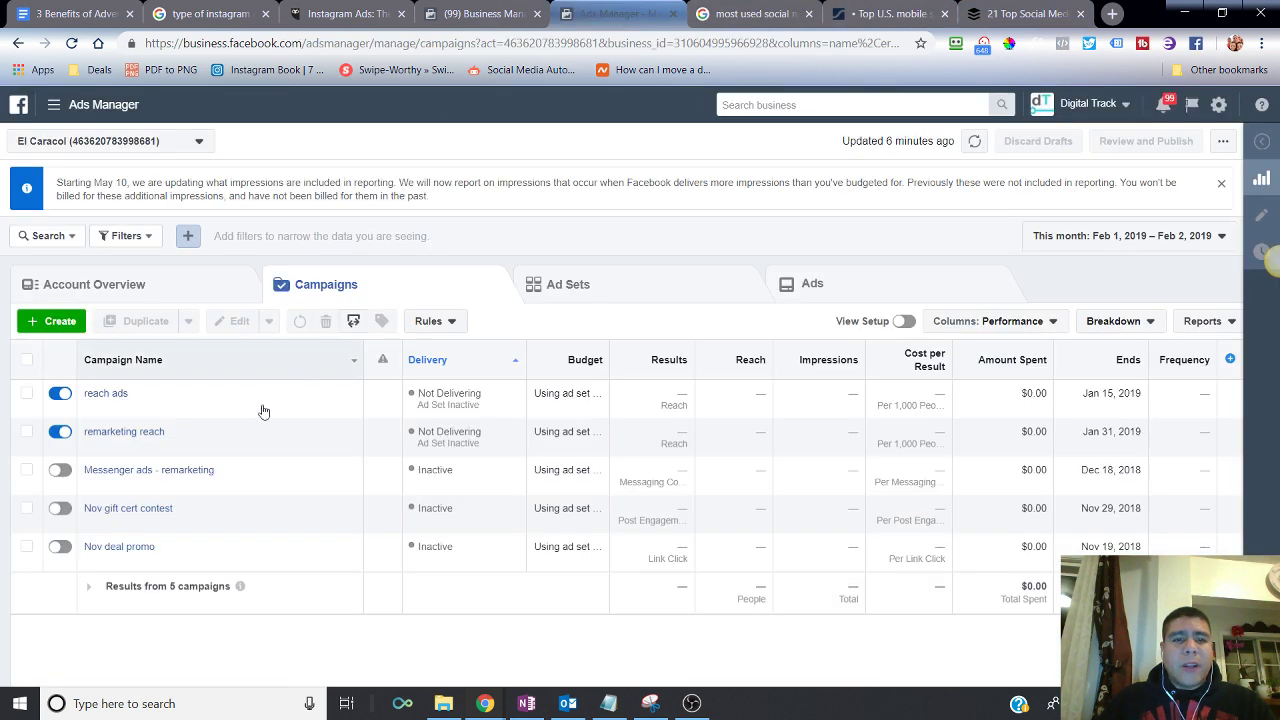
click(482, 8)
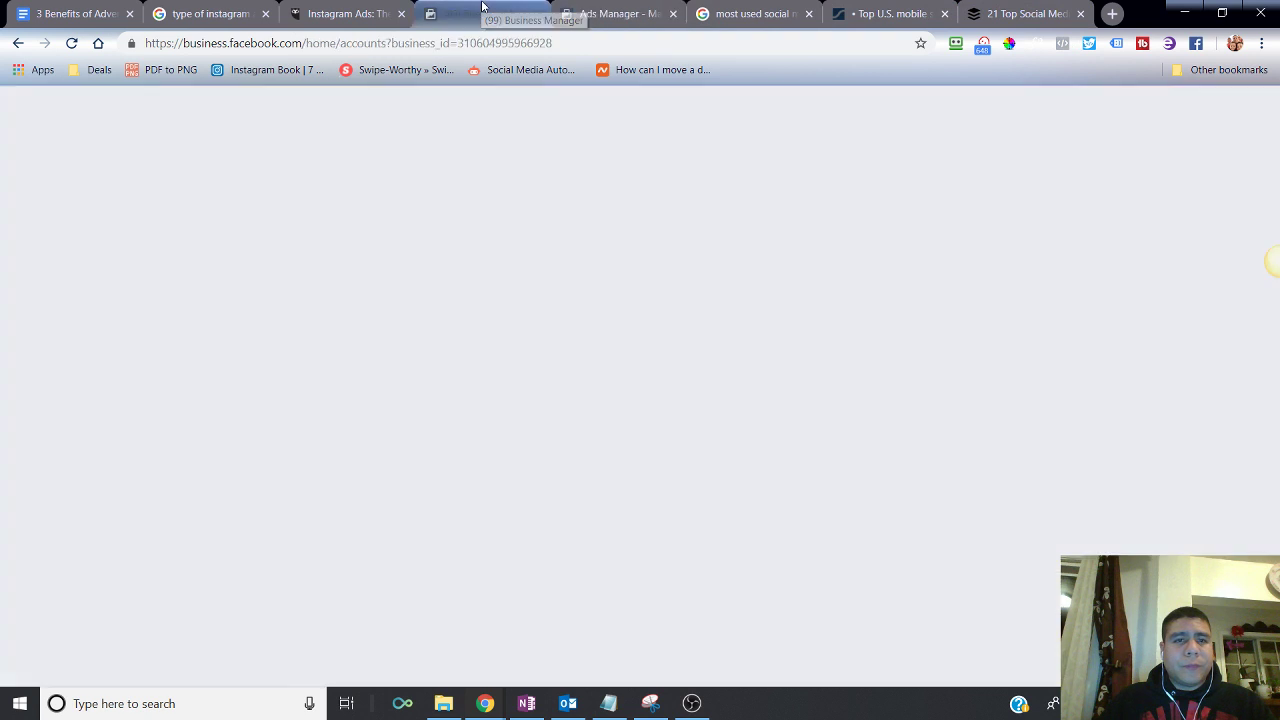
Highlight the document's sentence on advertising a small business, then return to Business Manager
click(64, 10)
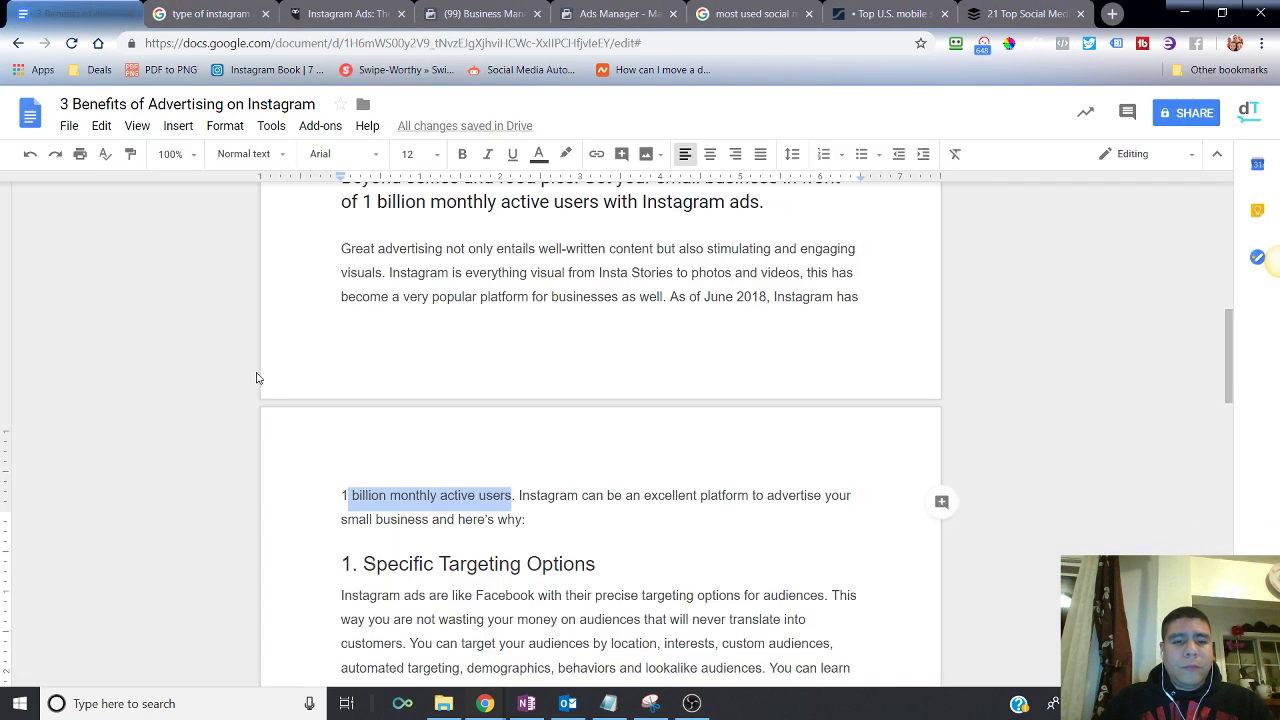
scroll(256, 378, down, 1)
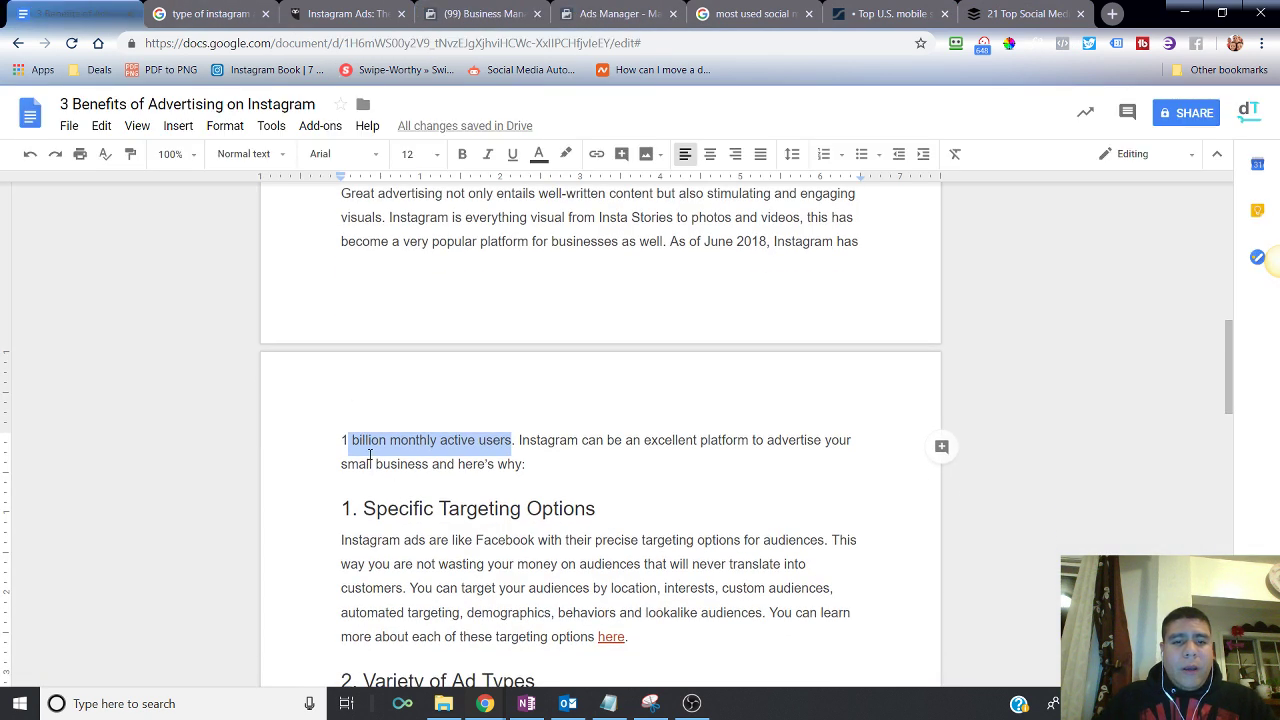
mouse_move(532, 440)
mouse_down()
mouse_move(838, 440)
mouse_move(652, 442)
mouse_move(478, 466)
mouse_move(524, 464)
mouse_up()
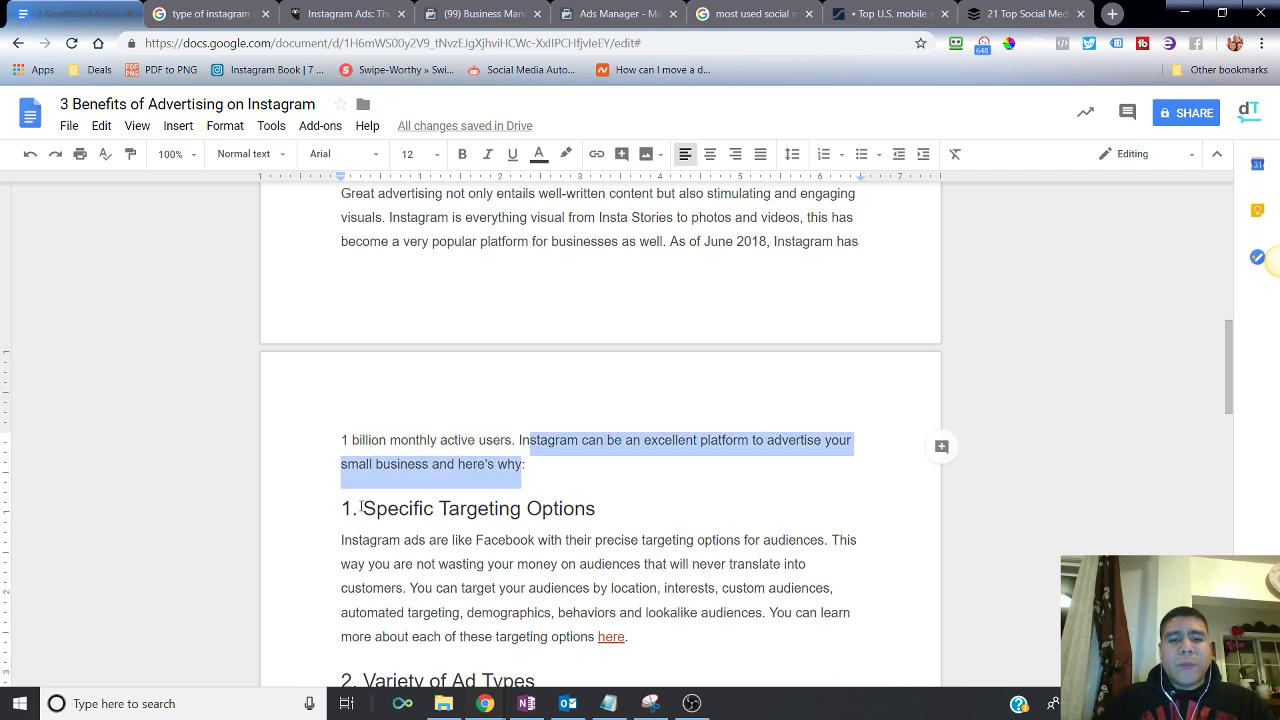
click(528, 10)
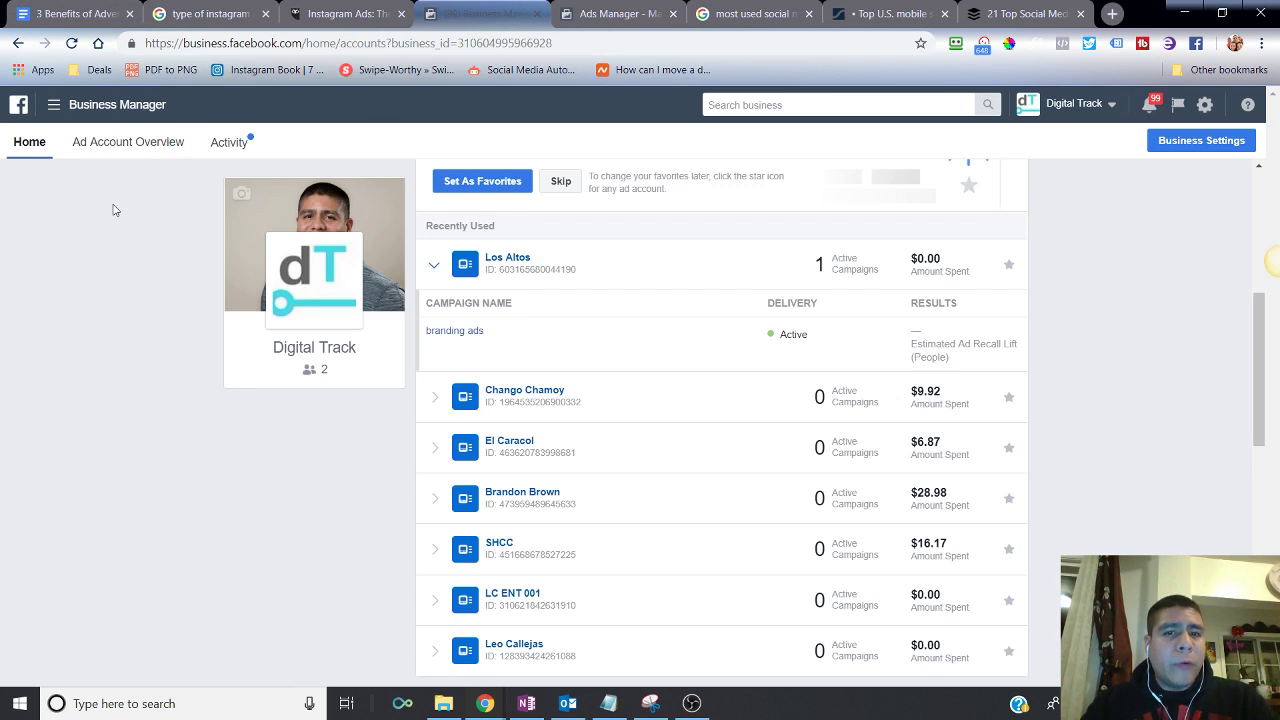
Show the El Caracol ad account's five campaigns in Ads Manager
scroll(540, 450, up, 3)
click(616, 14)
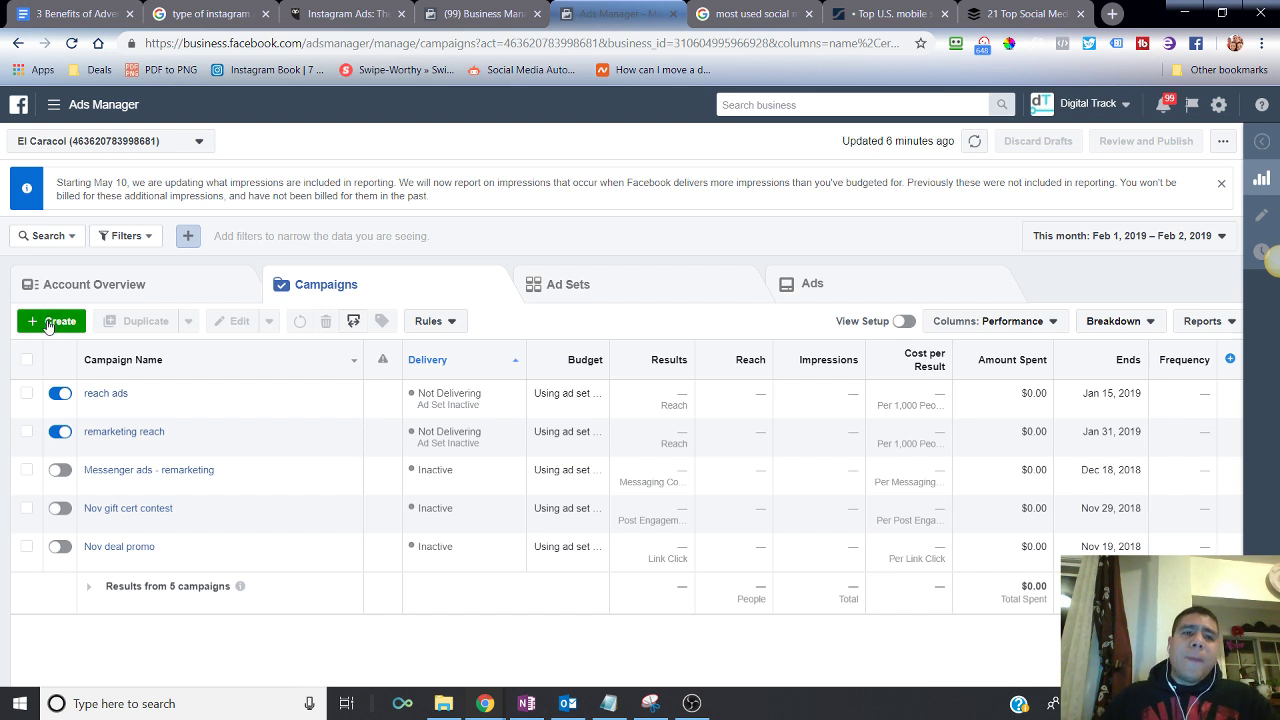
Start a Quick Creation campaign and name it 'test instagram'
click(50, 322)
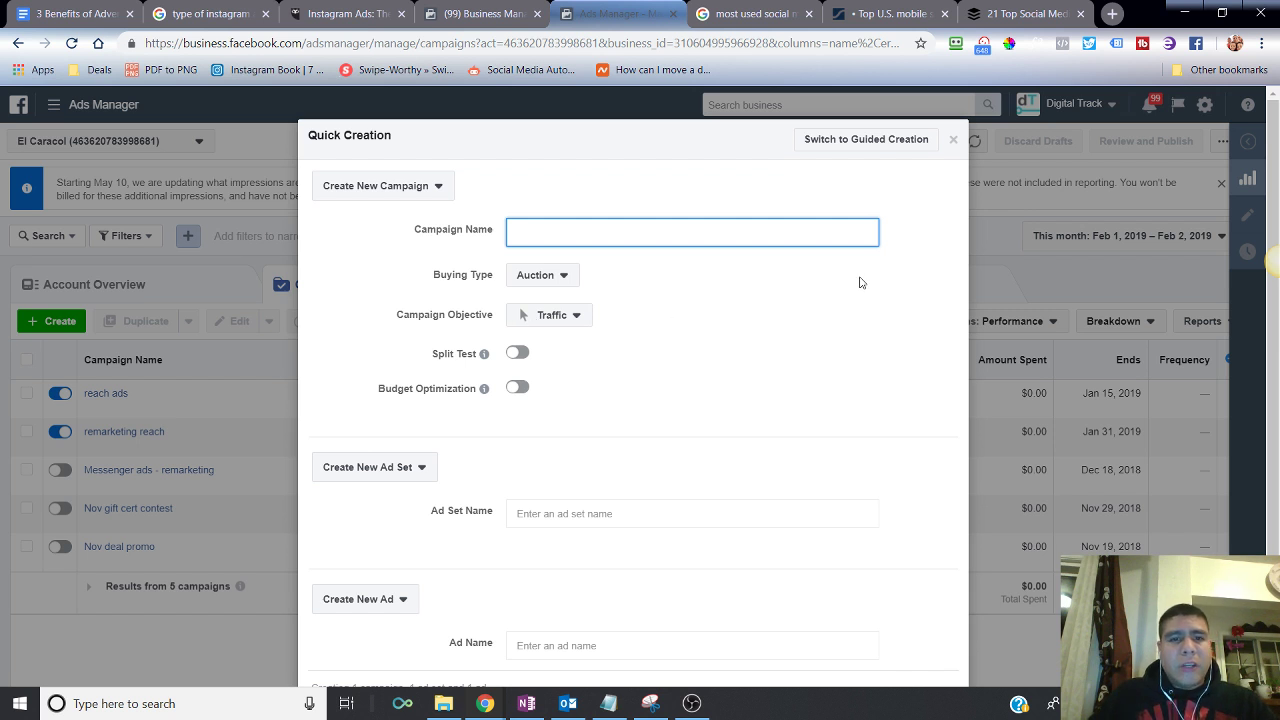
text(tes)
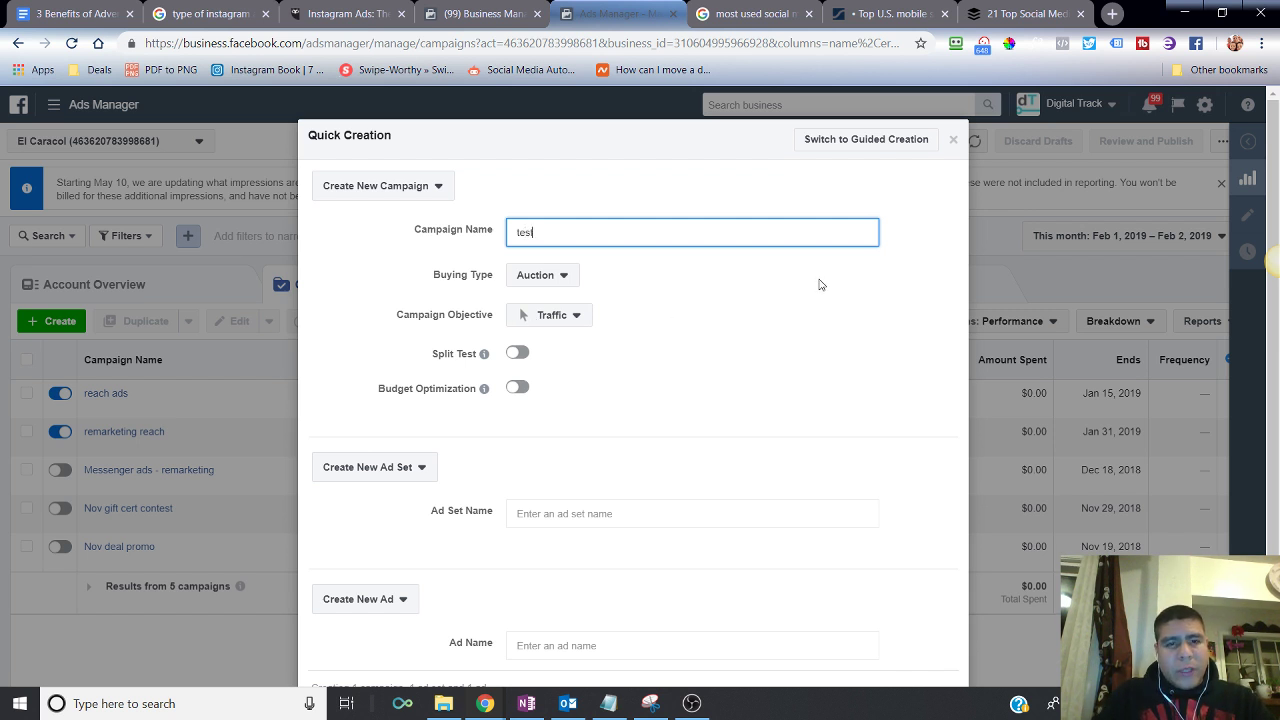
text(t instagram)
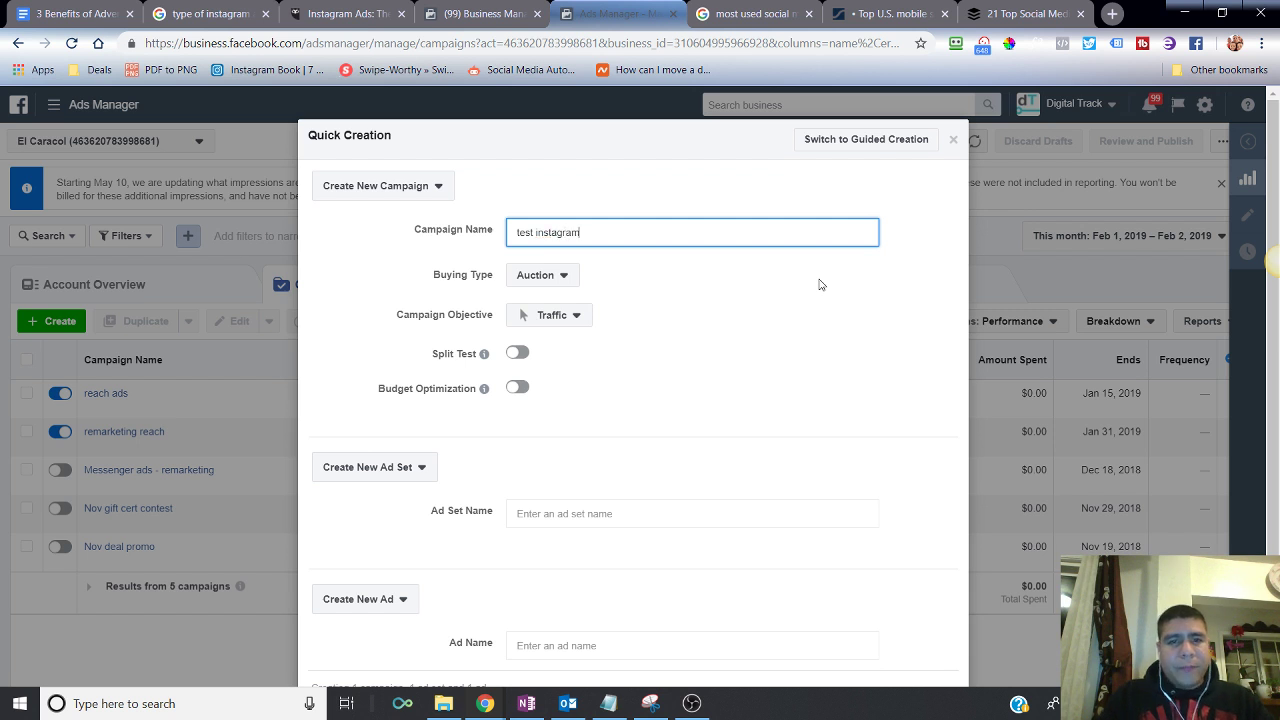
Extend the campaign name to 'test instagram traffic'
click(104, 10)
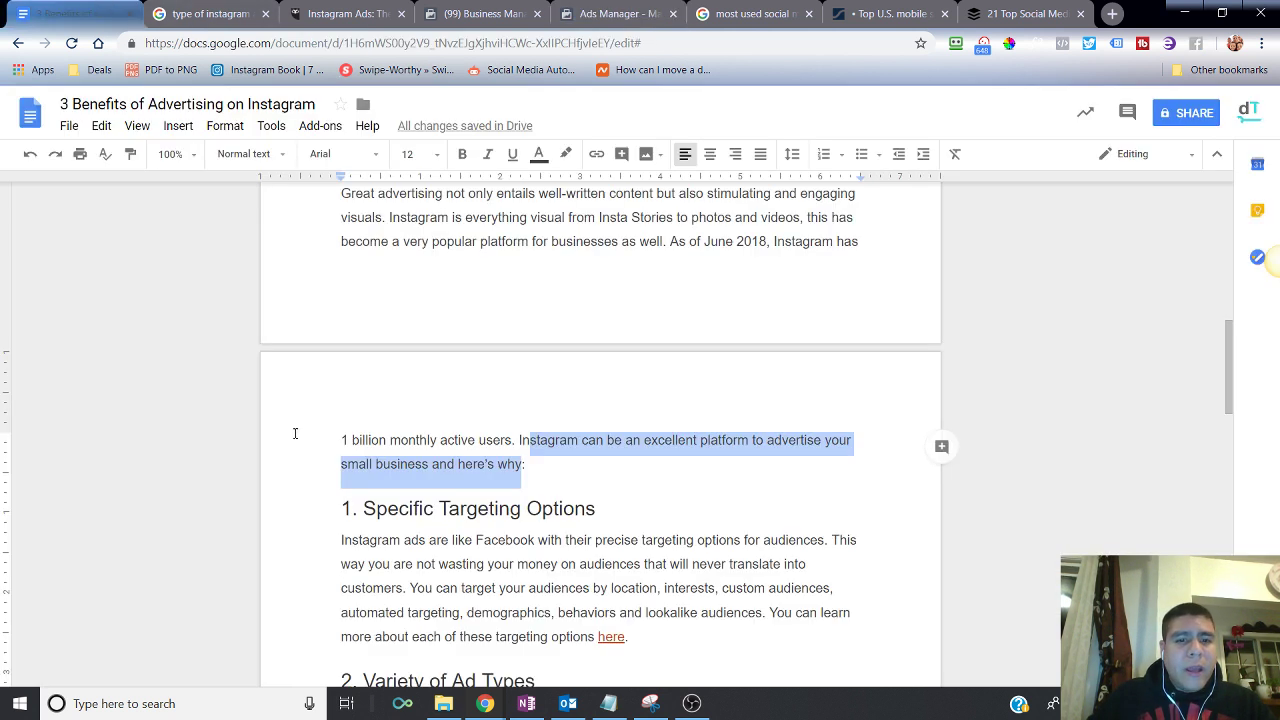
click(584, 10)
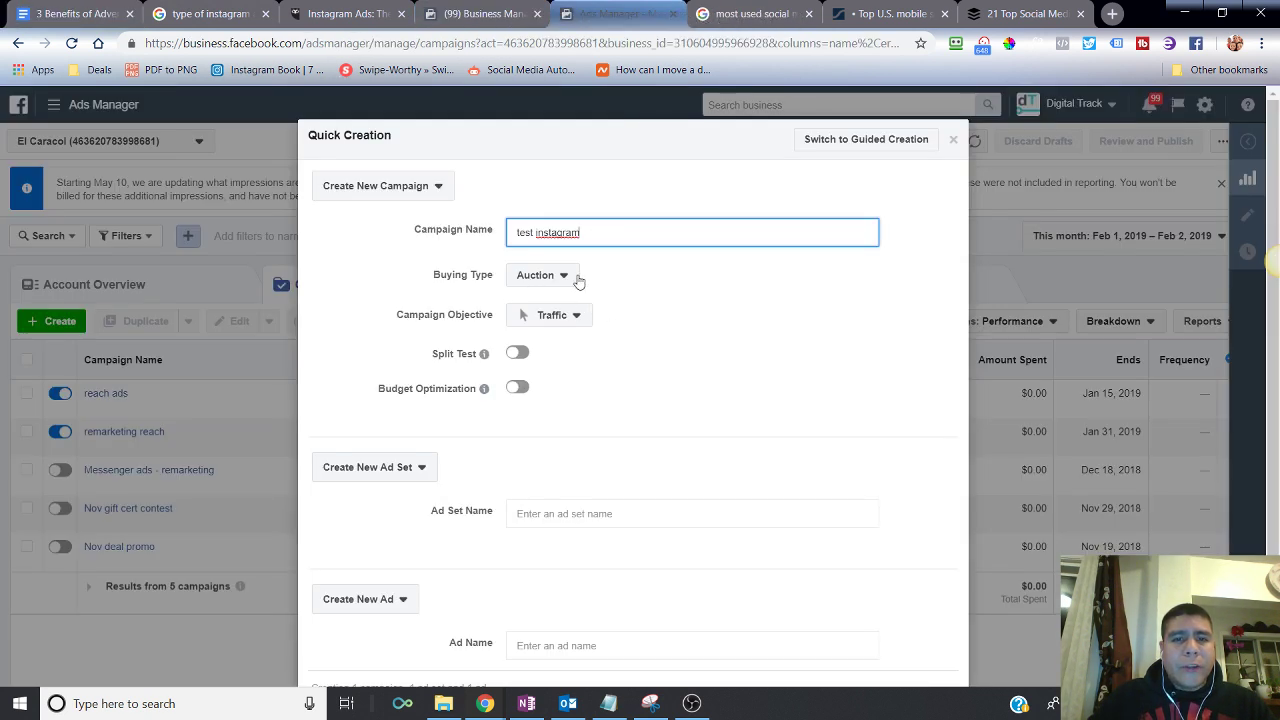
click(541, 509)
click(540, 511)
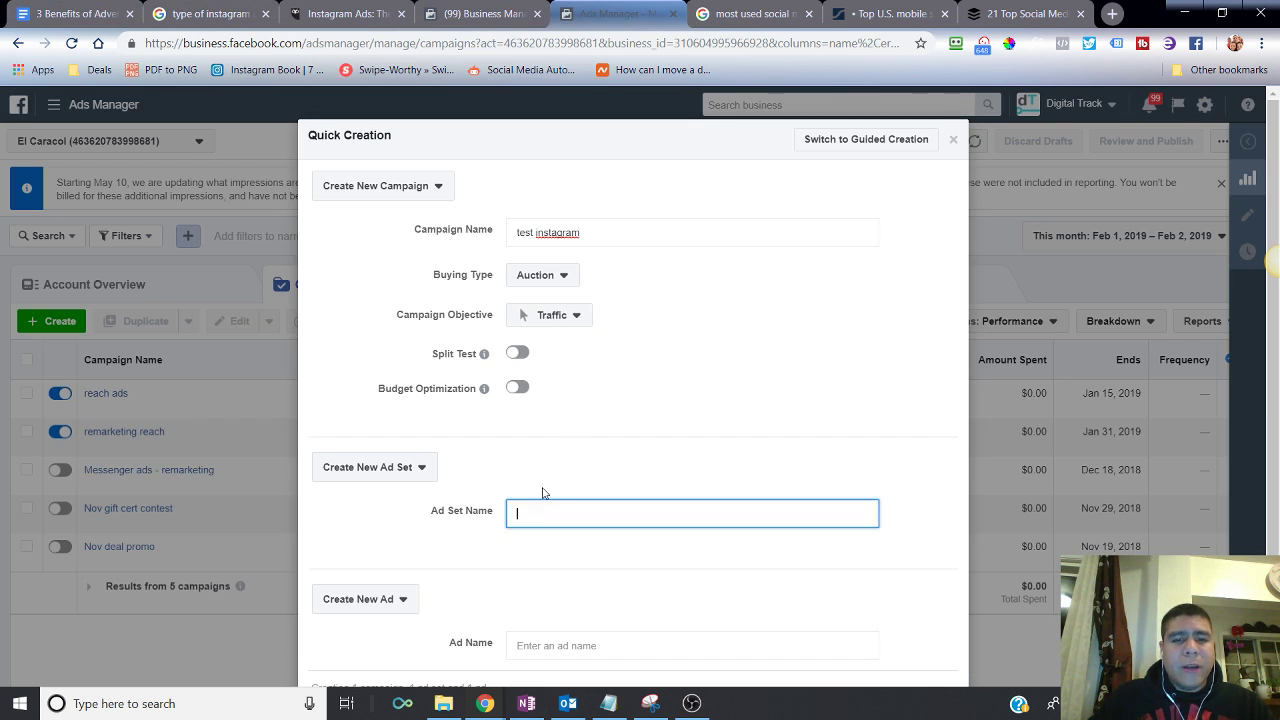
click(613, 232)
text(tra)
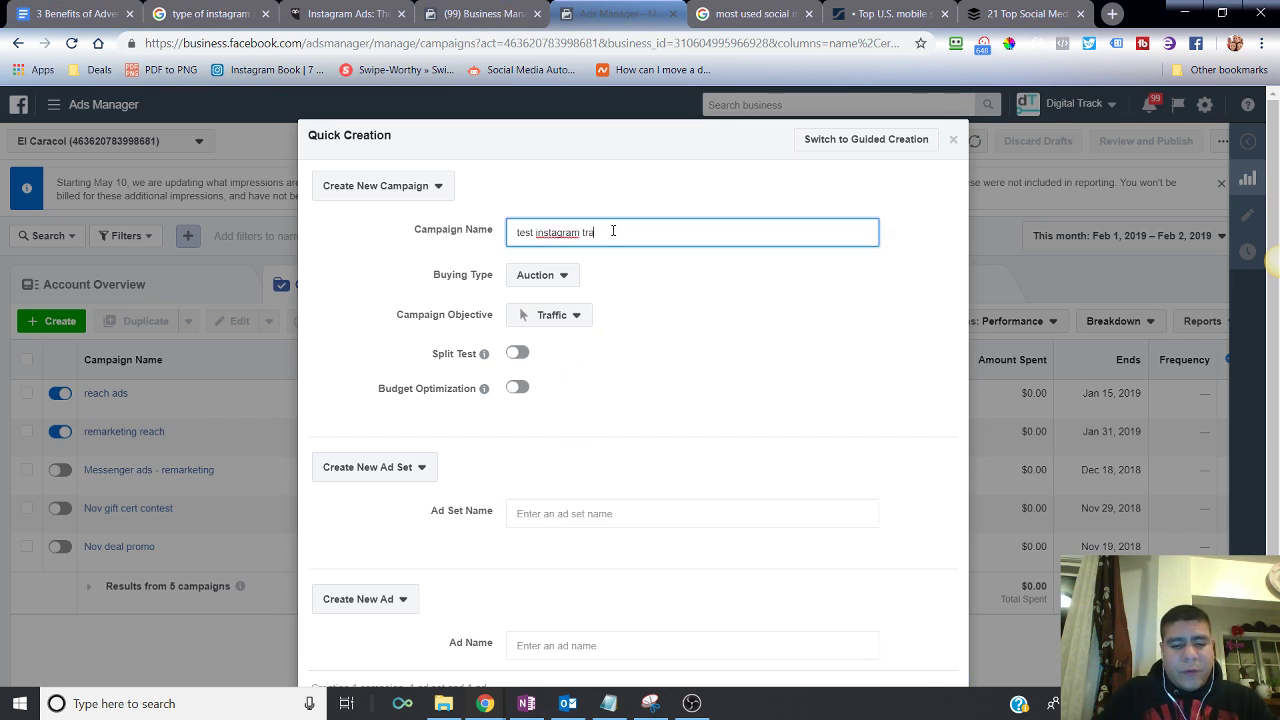
text(ffic)
Name the ad set 'test IG san Francisco', fixing the city's spelling
click(541, 527)
click(560, 513)
text(test)
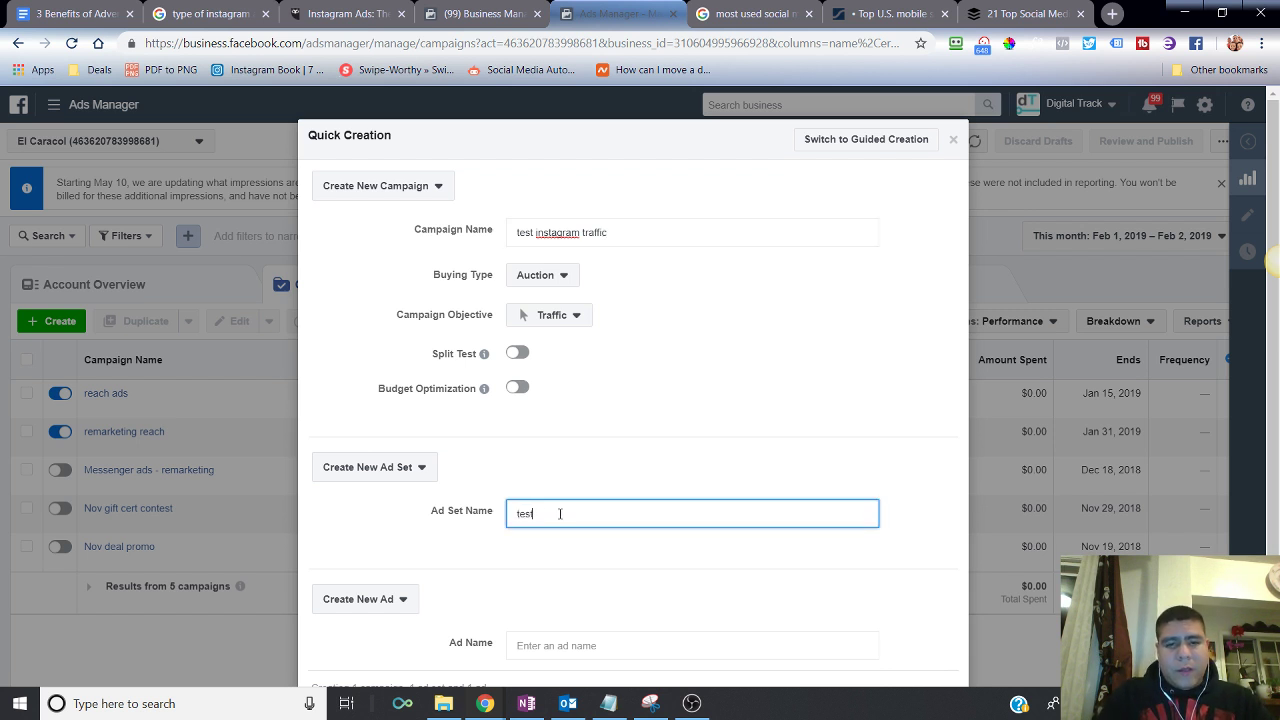
text( IG)
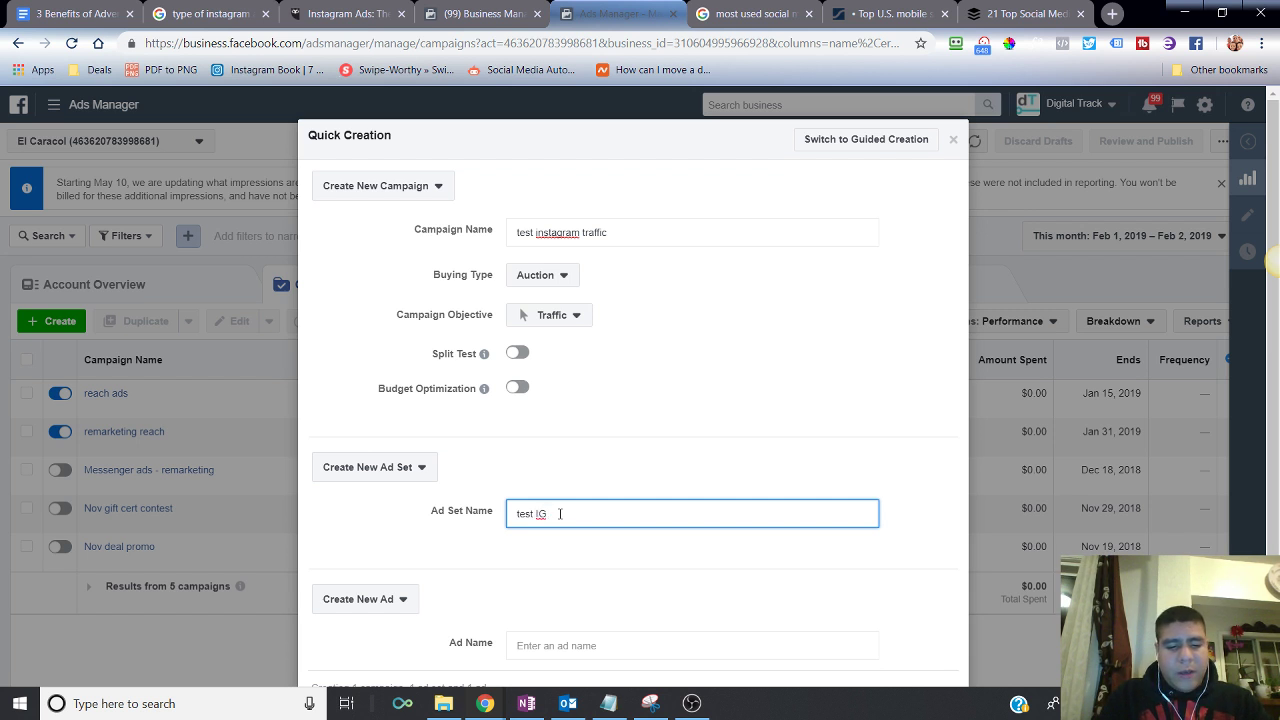
text( sah frnac)
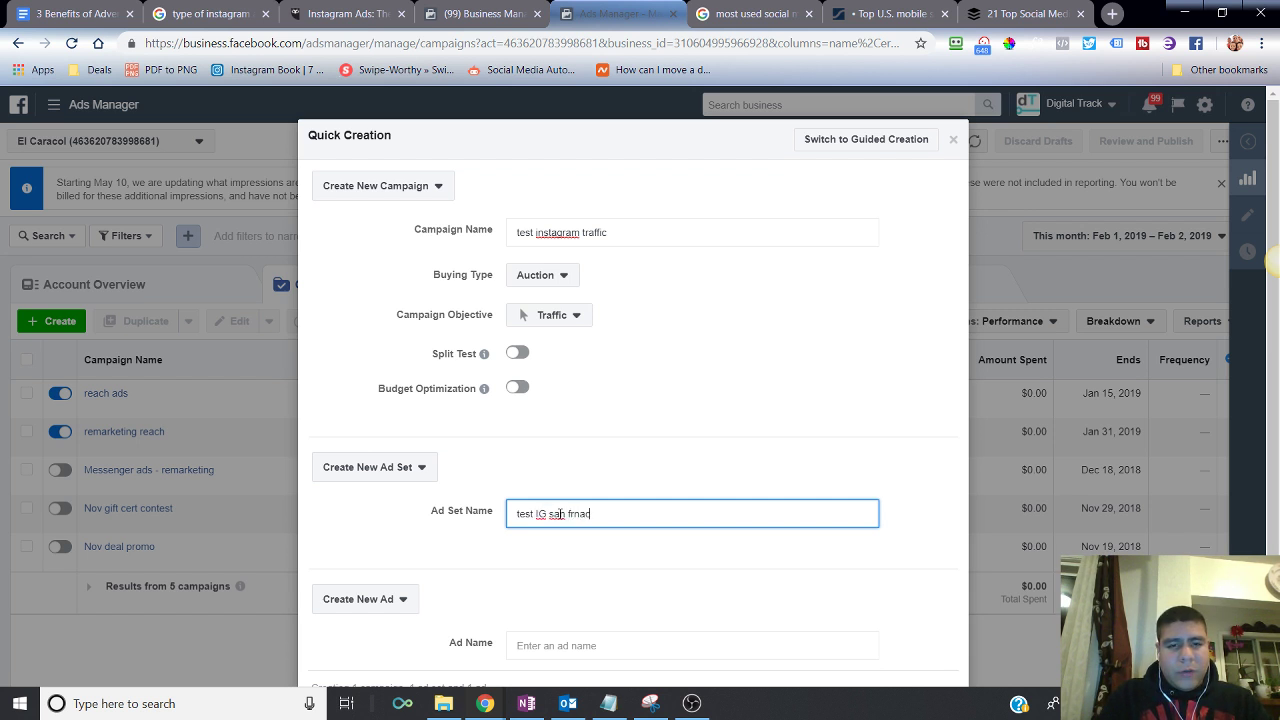
key(BackSpace)
key(BackSpace)
key(BackSpace)
key(BackSpace)
text(ancisco)
scroll(577, 458, down, 1)
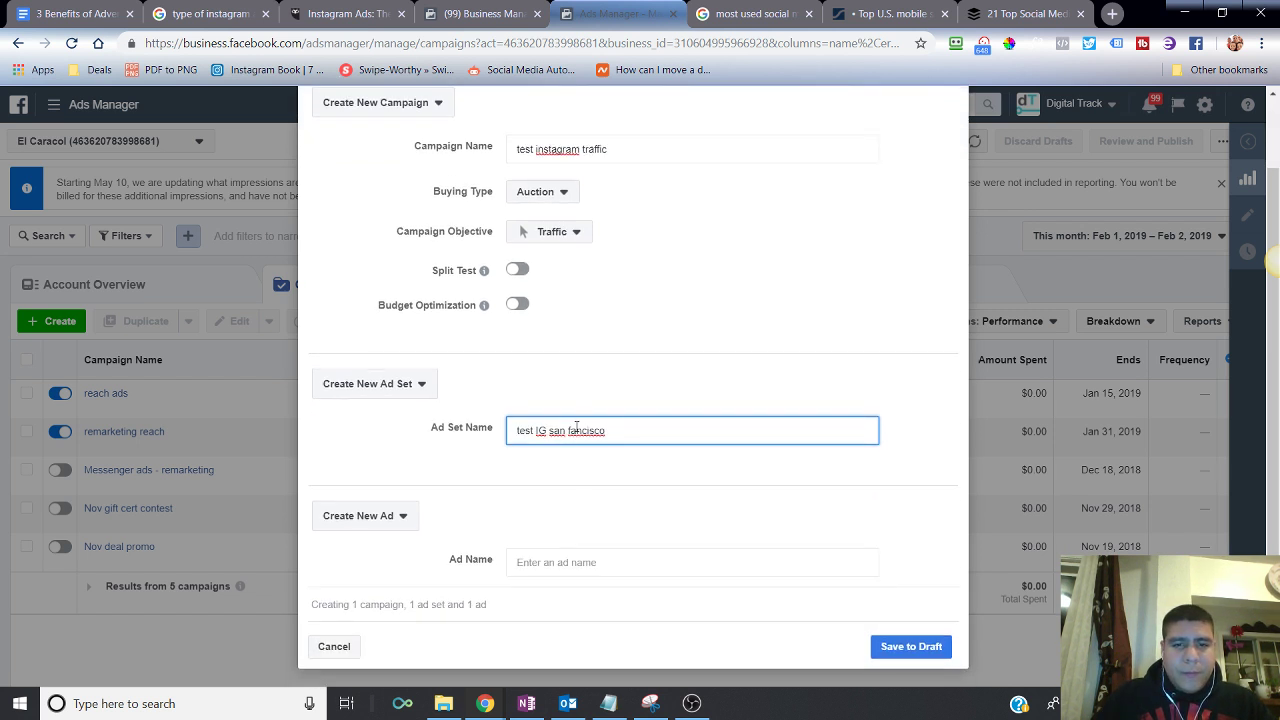
right_click(578, 431)
click(606, 437)
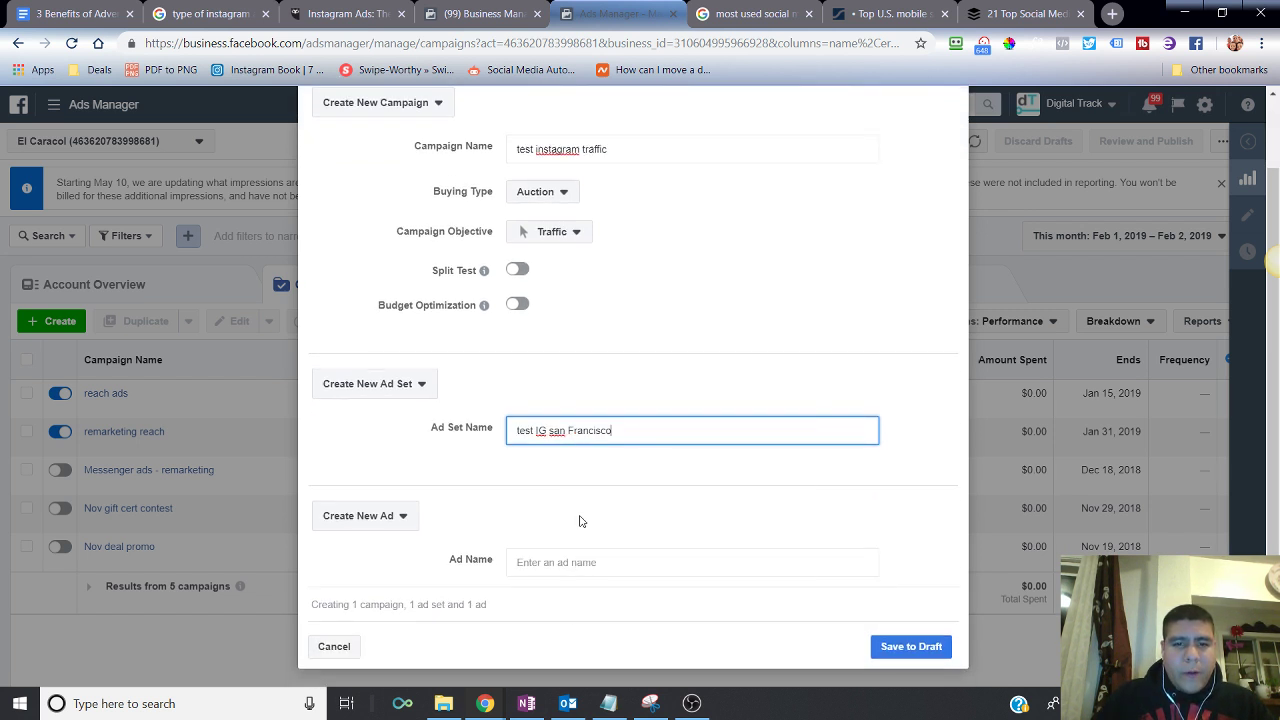
Name the ad 'IG test ad' and save everything as a draft
click(555, 561)
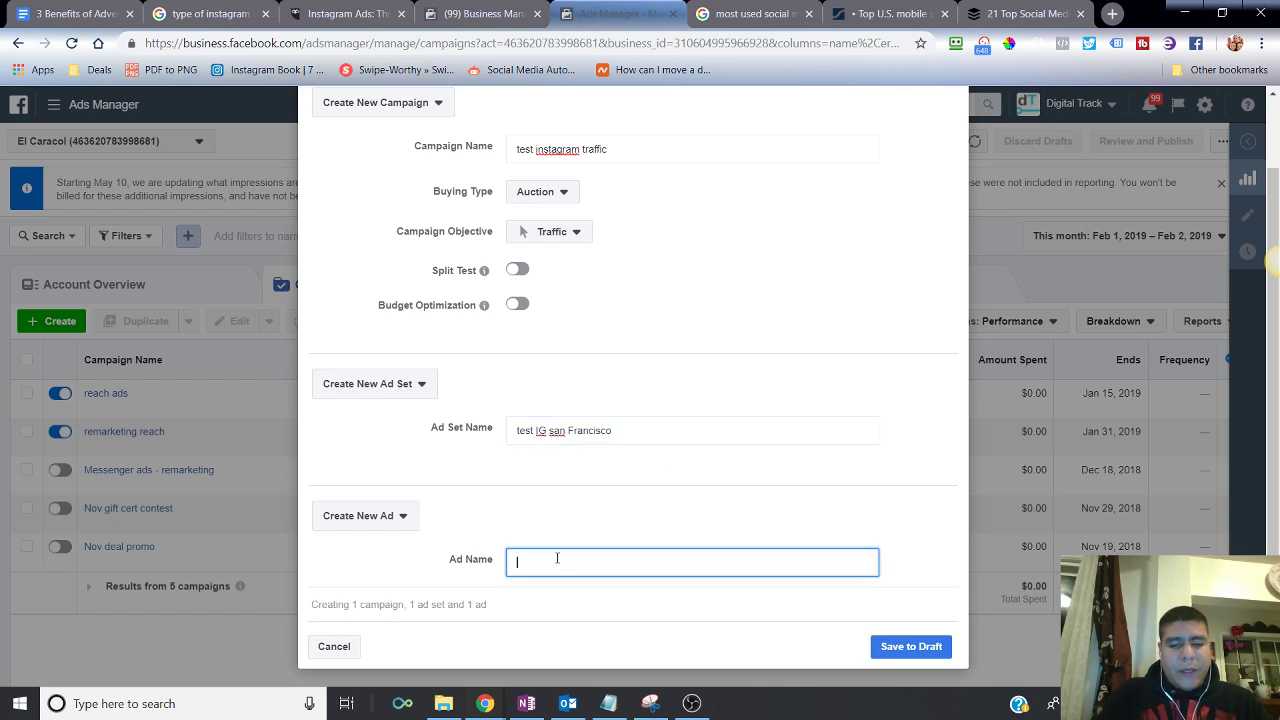
text(IG test)
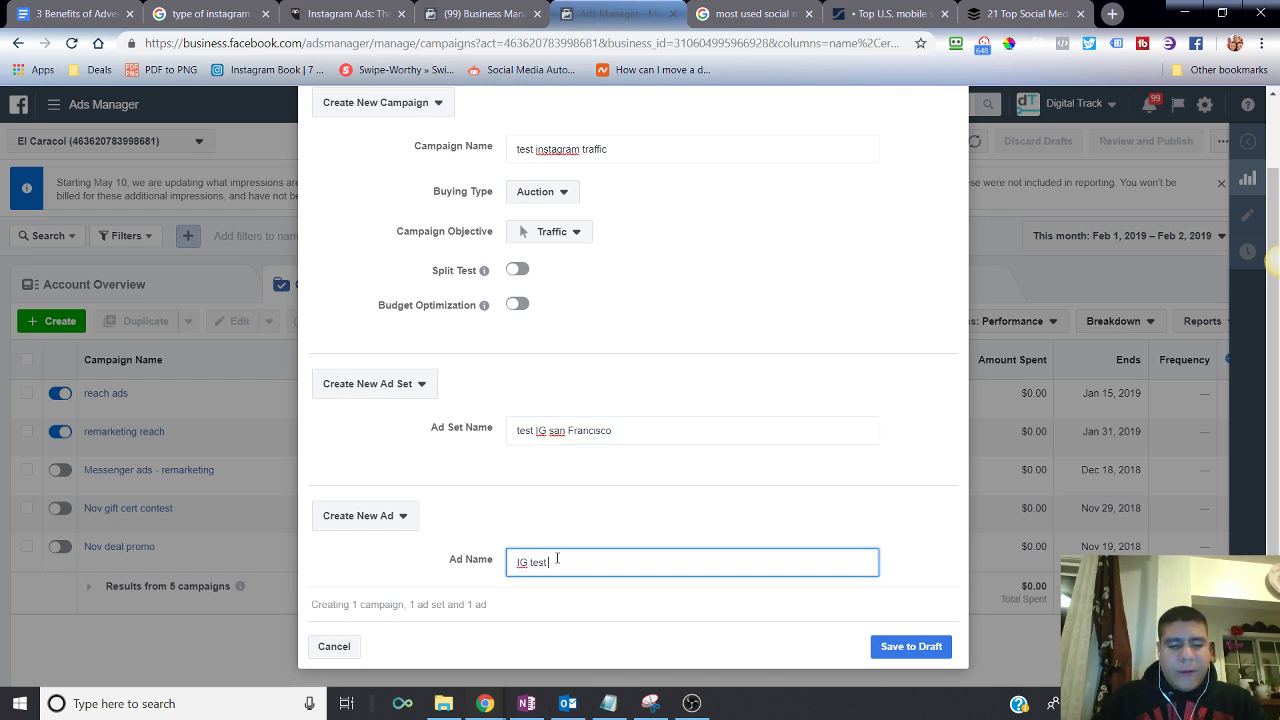
text( ad)
click(905, 646)
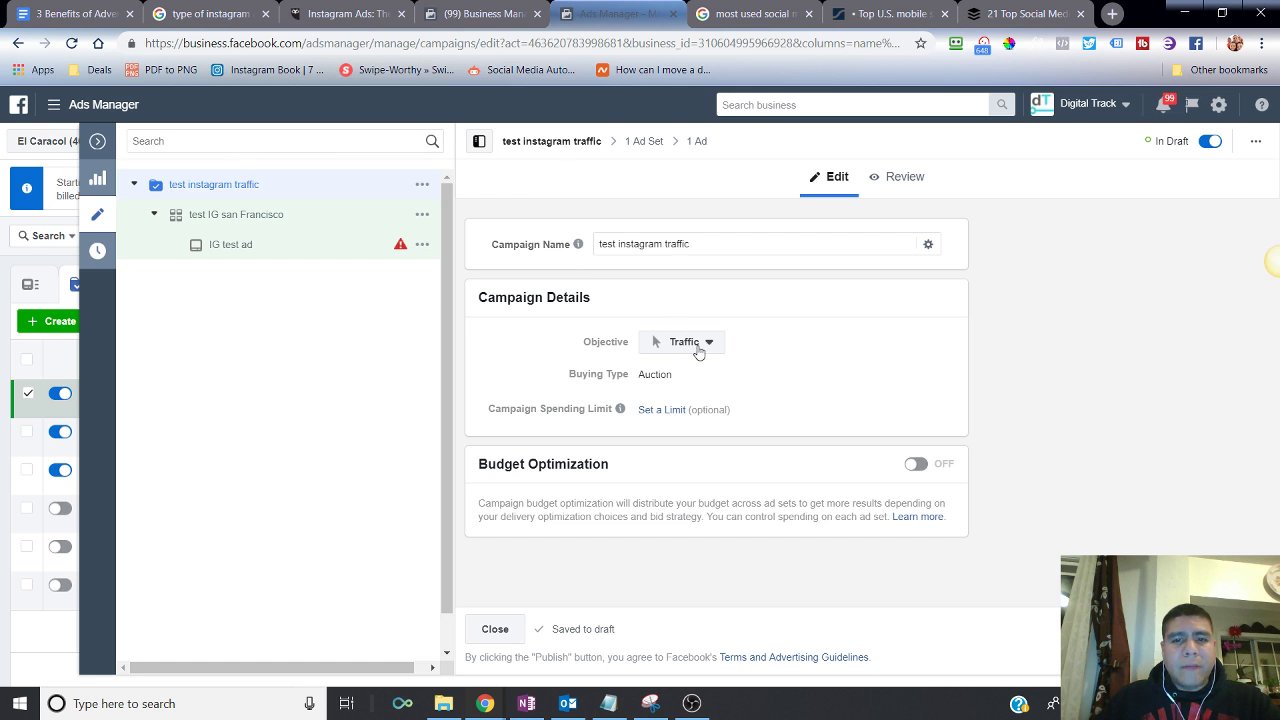
Keep the Traffic objective and open the 'test IG san Francisco' ad set for editing
click(660, 344)
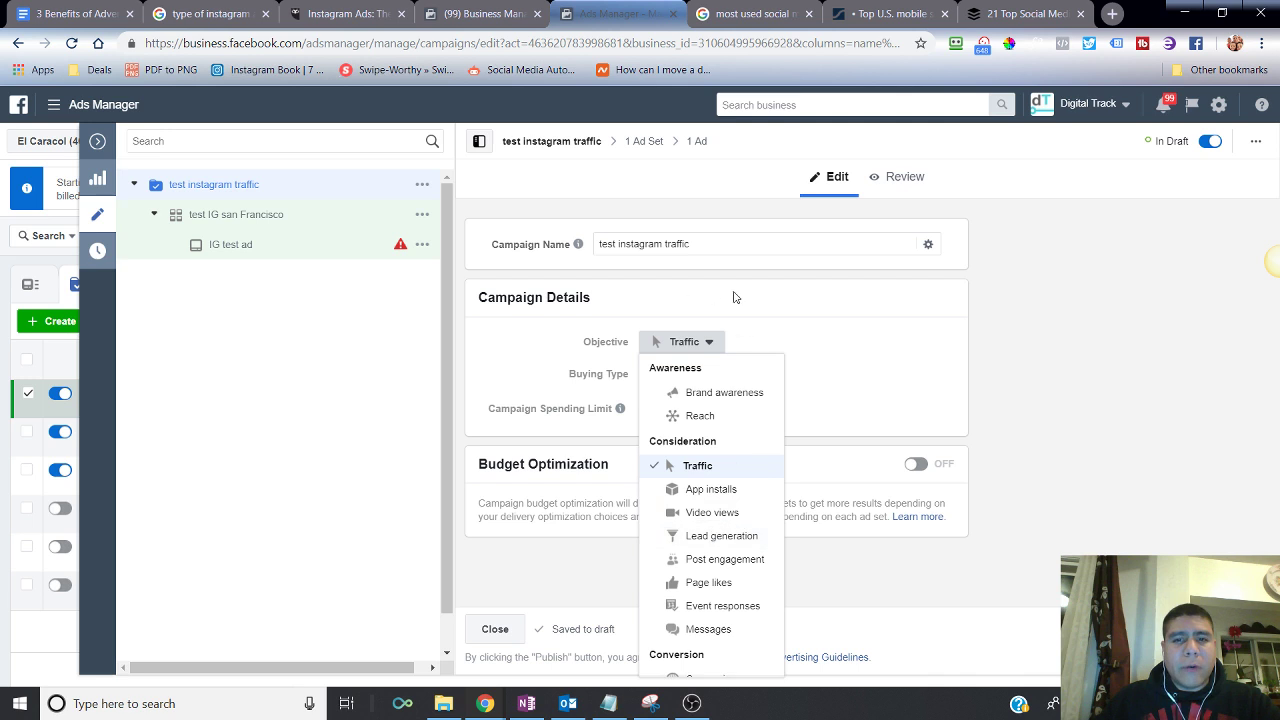
click(660, 191)
click(645, 142)
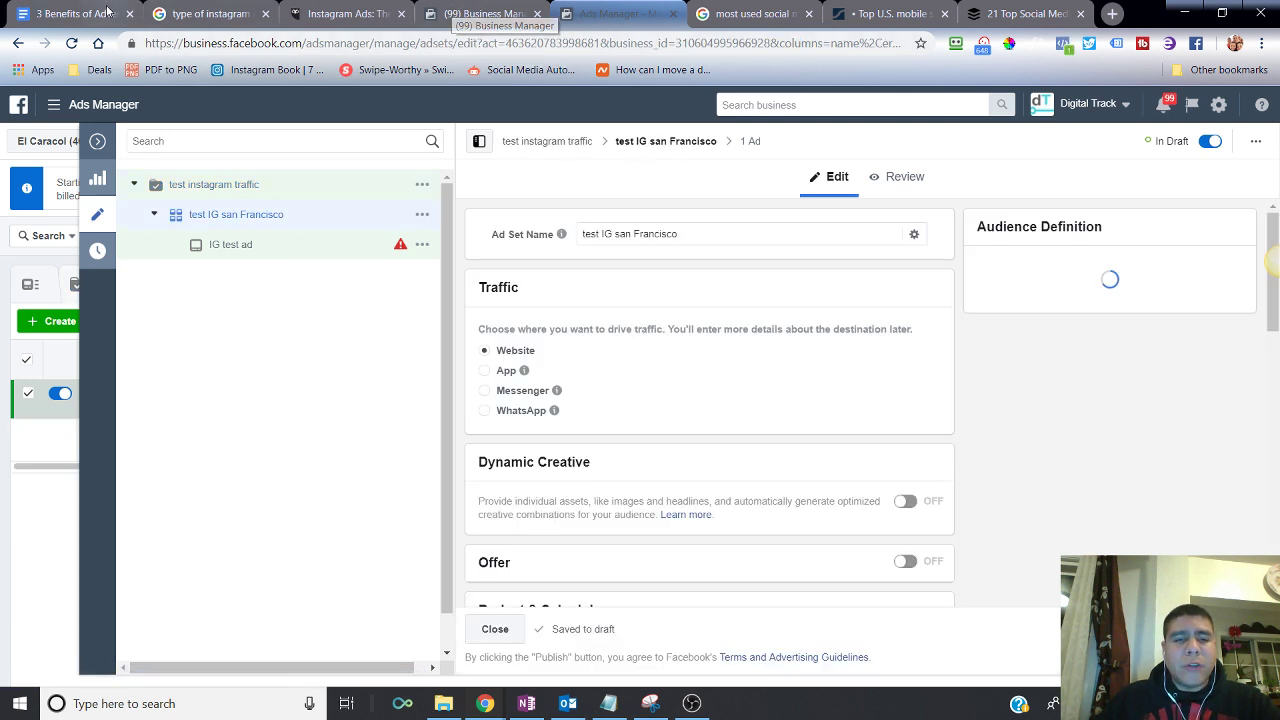
Highlight the Instagram vs Facebook, money-saving and location/interest targeting sentences, then return to Business Manager
click(140, 12)
scroll(508, 359, down, 3)
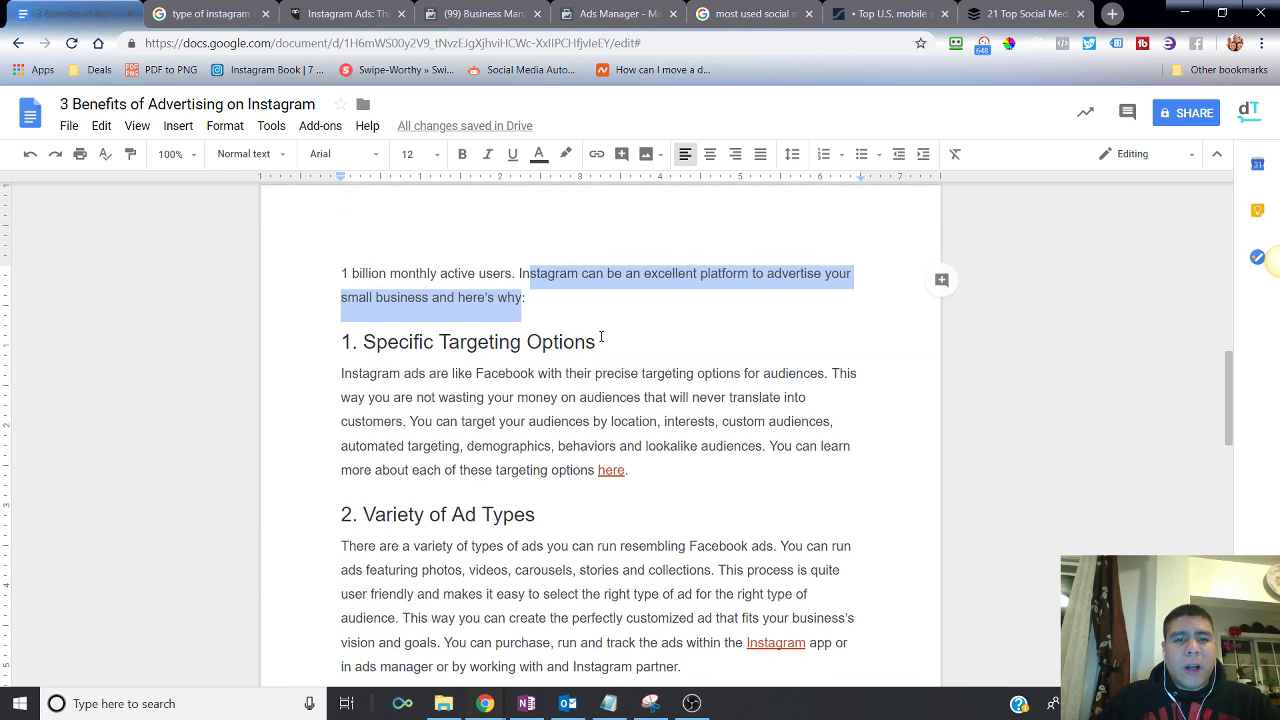
drag(341, 373, 825, 374)
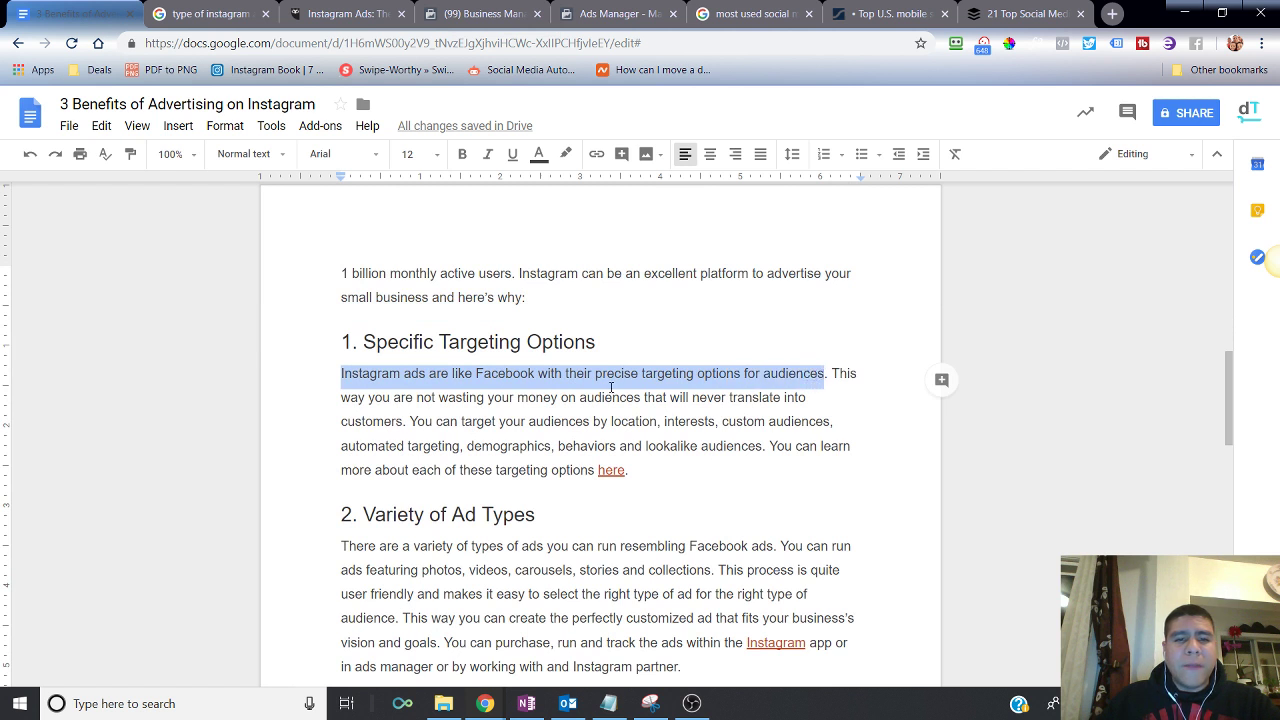
drag(369, 397, 810, 397)
drag(428, 424, 825, 421)
drag(366, 448, 610, 467)
click(480, 13)
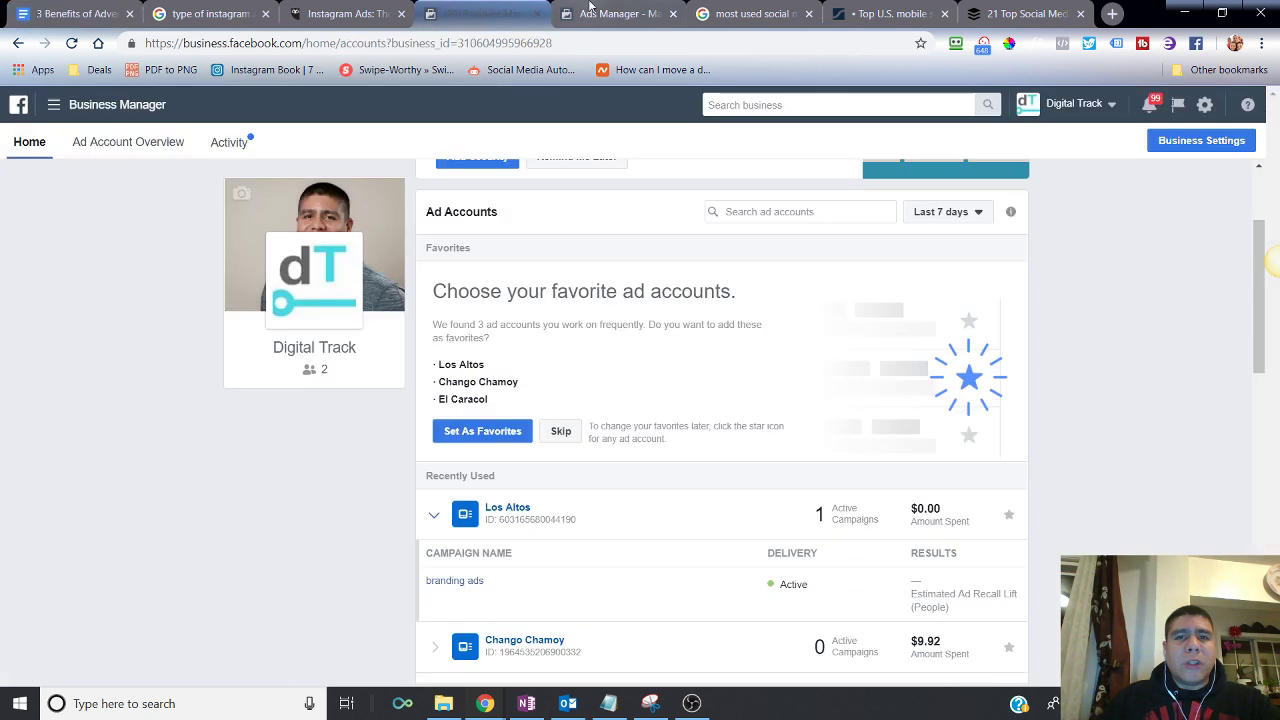
Scroll through the ad set's settings, including its $20.00 daily budget
click(610, 13)
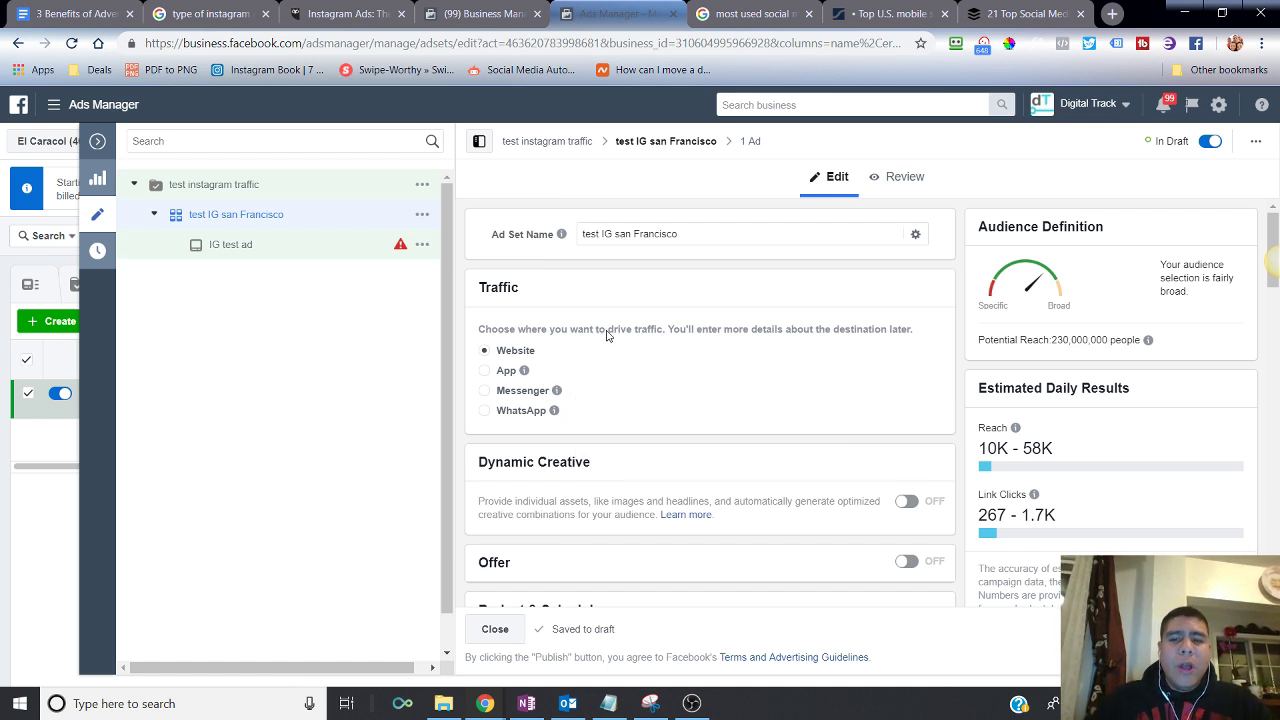
scroll(604, 348, down, 1)
scroll(606, 353, down, 1)
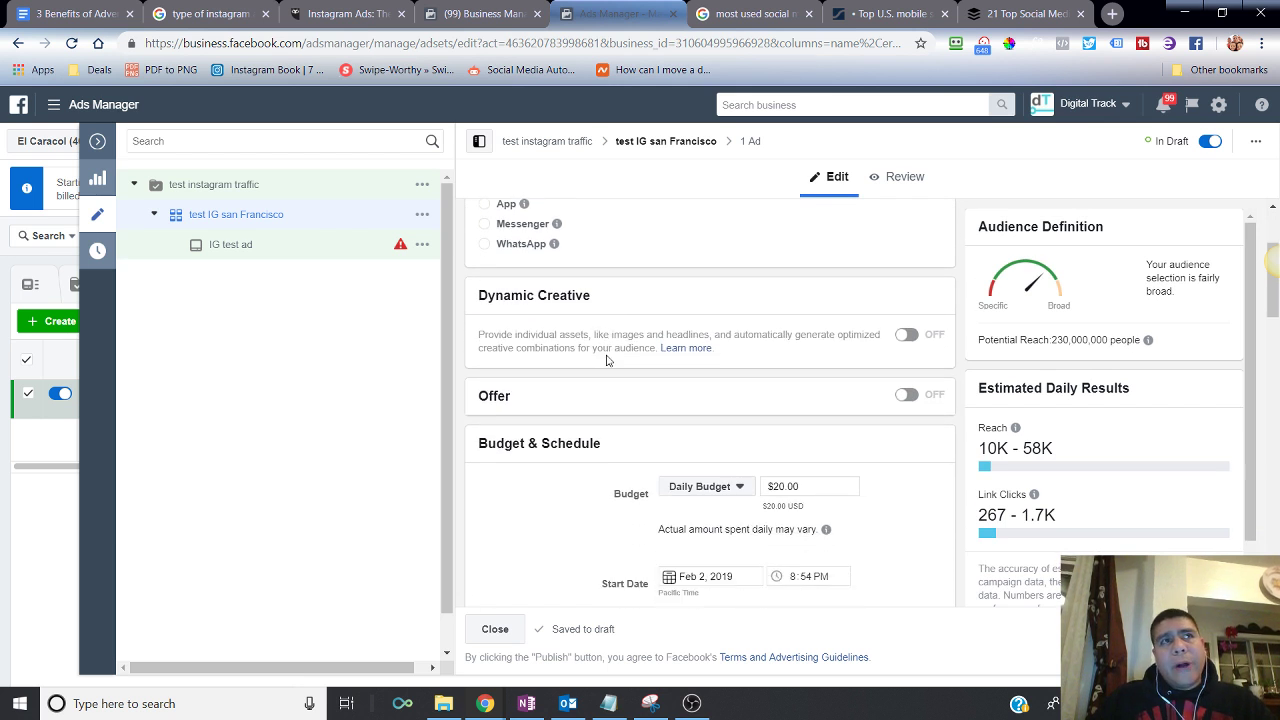
scroll(606, 360, down, 1)
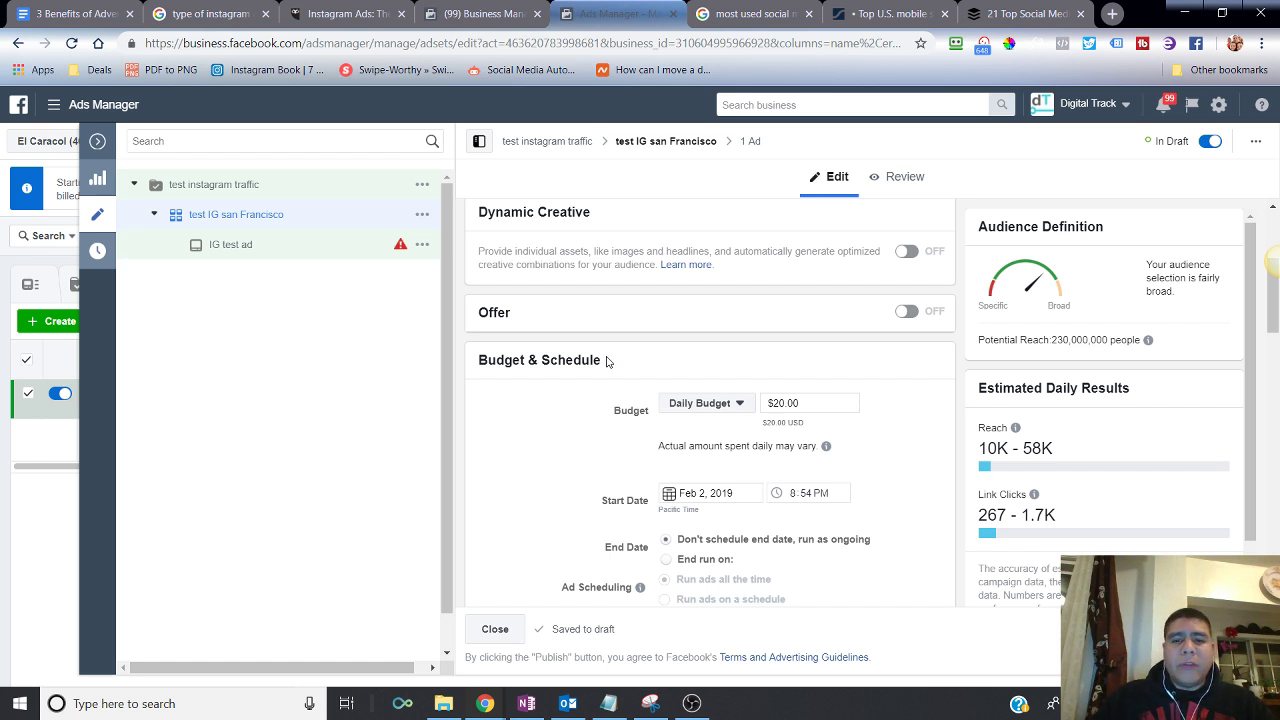
scroll(606, 361, down, 1)
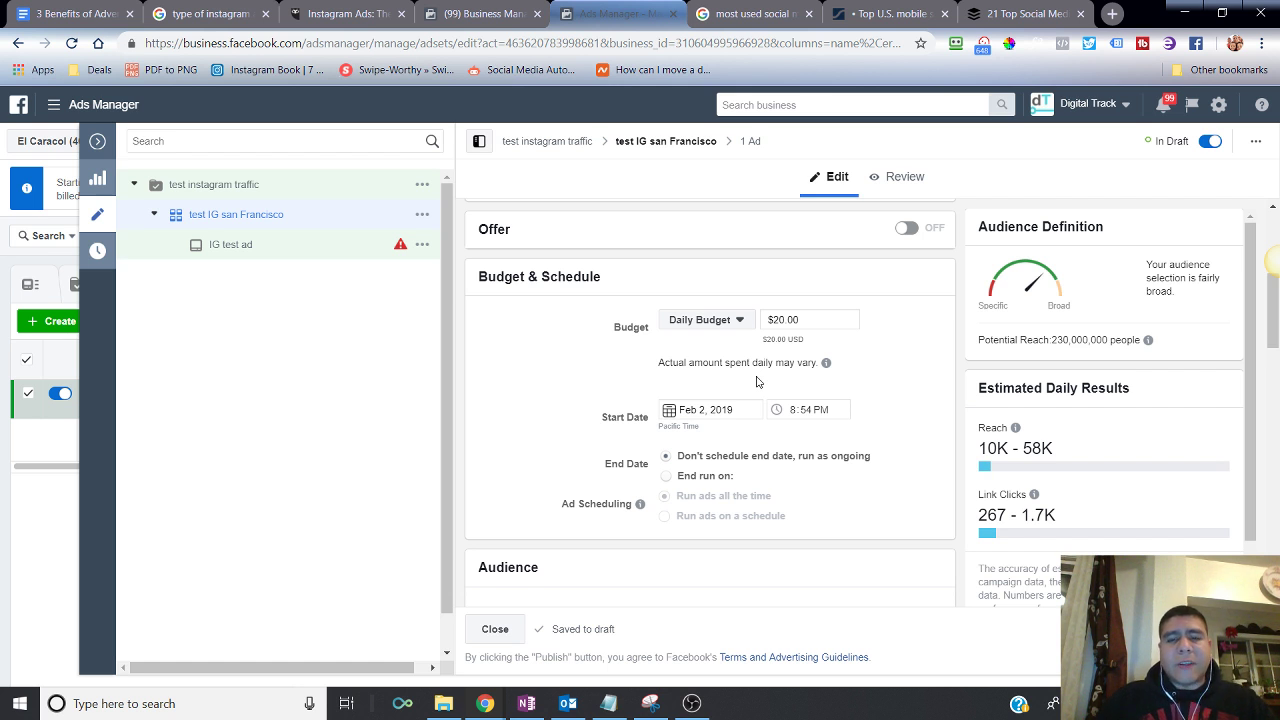
scroll(715, 328, up, 1)
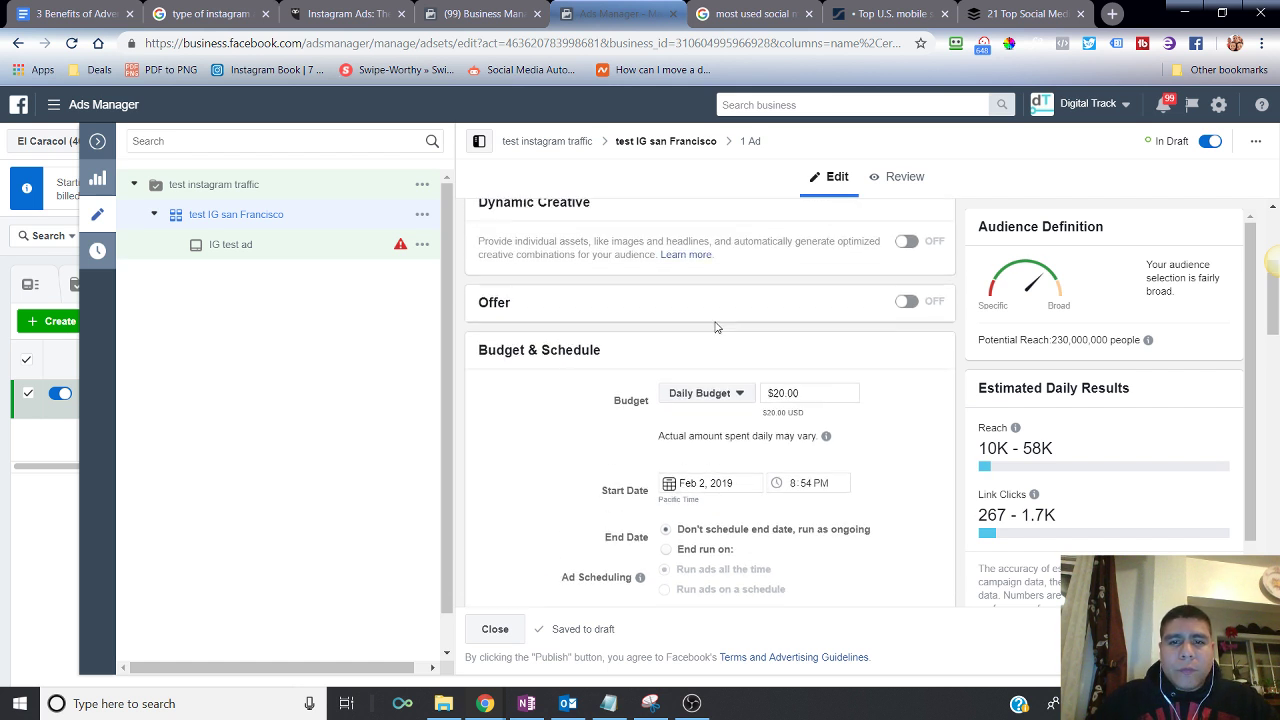
scroll(715, 328, up, 1)
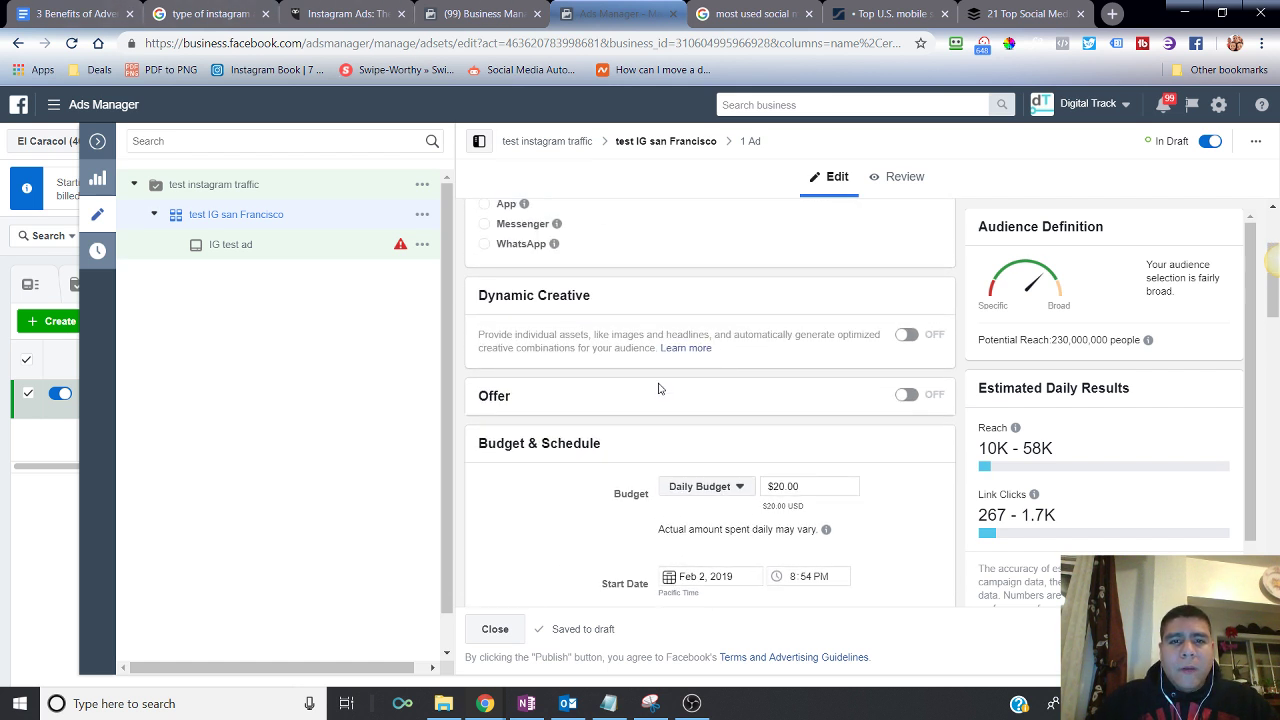
scroll(658, 388, up, 2)
Check the document, then scroll the ad set to Audience Locations: United States, ages 18–65+
click(94, 6)
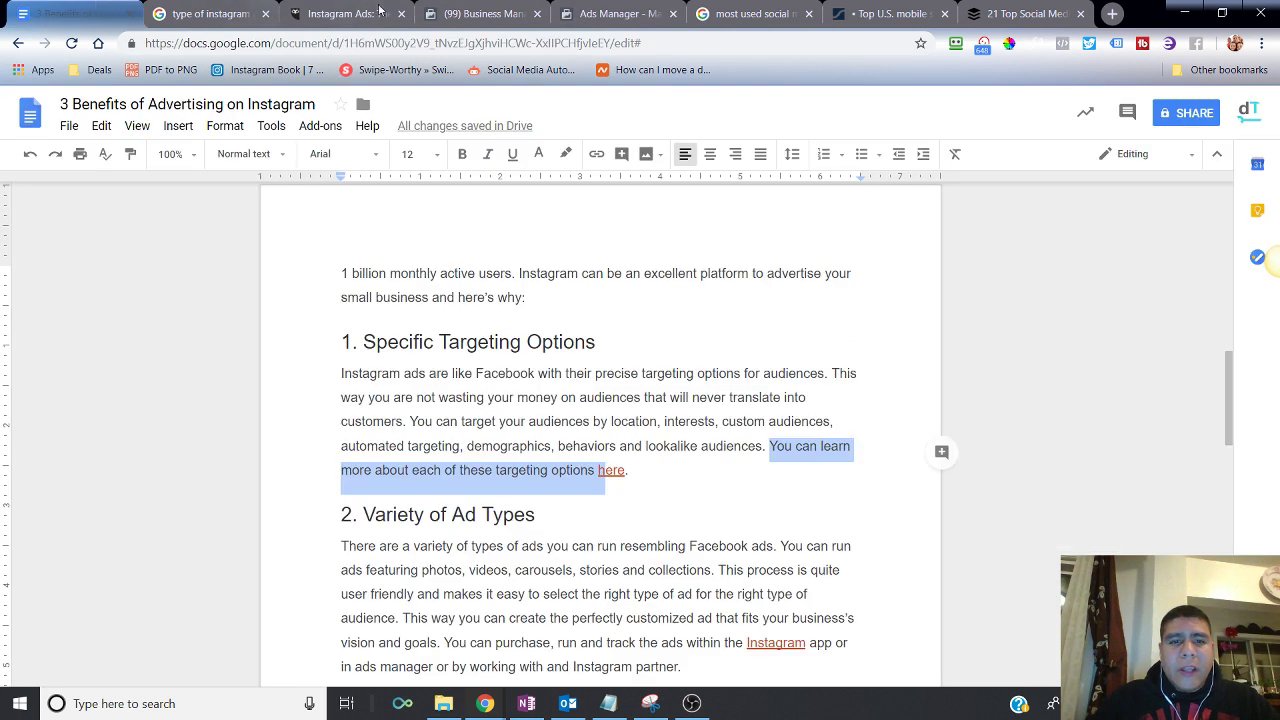
click(505, 12)
click(601, 12)
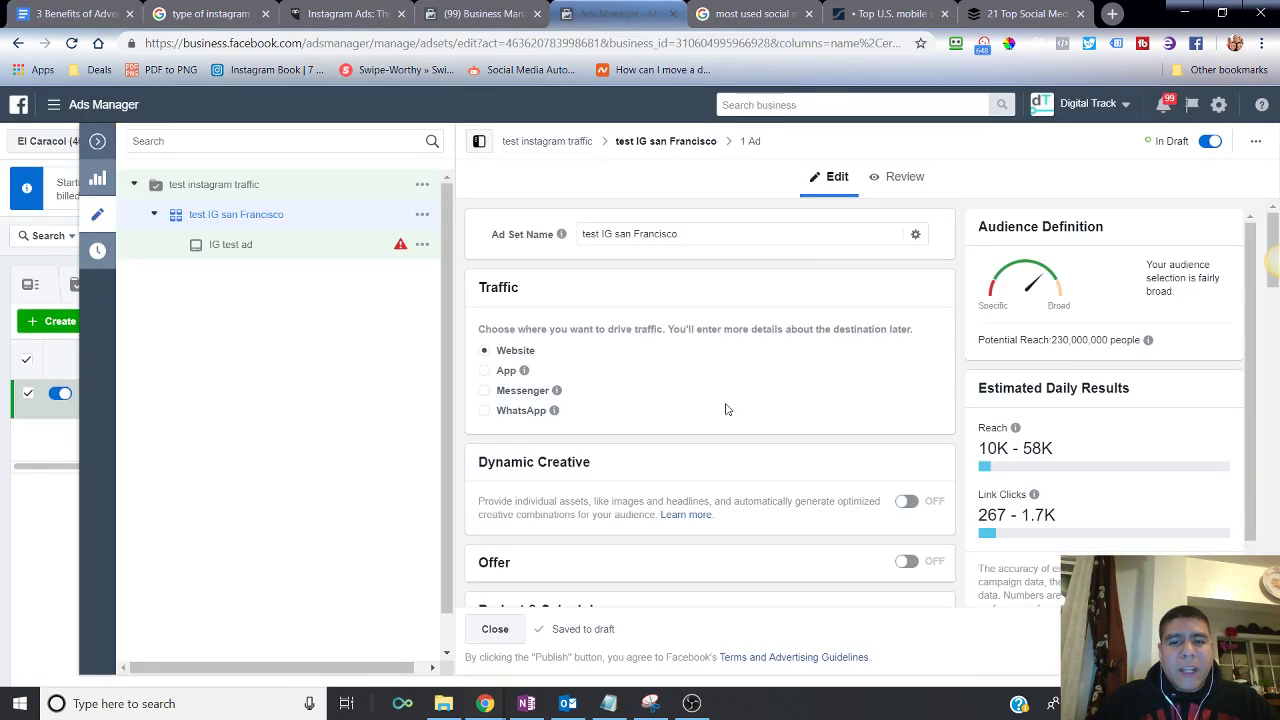
scroll(731, 445, down, 1)
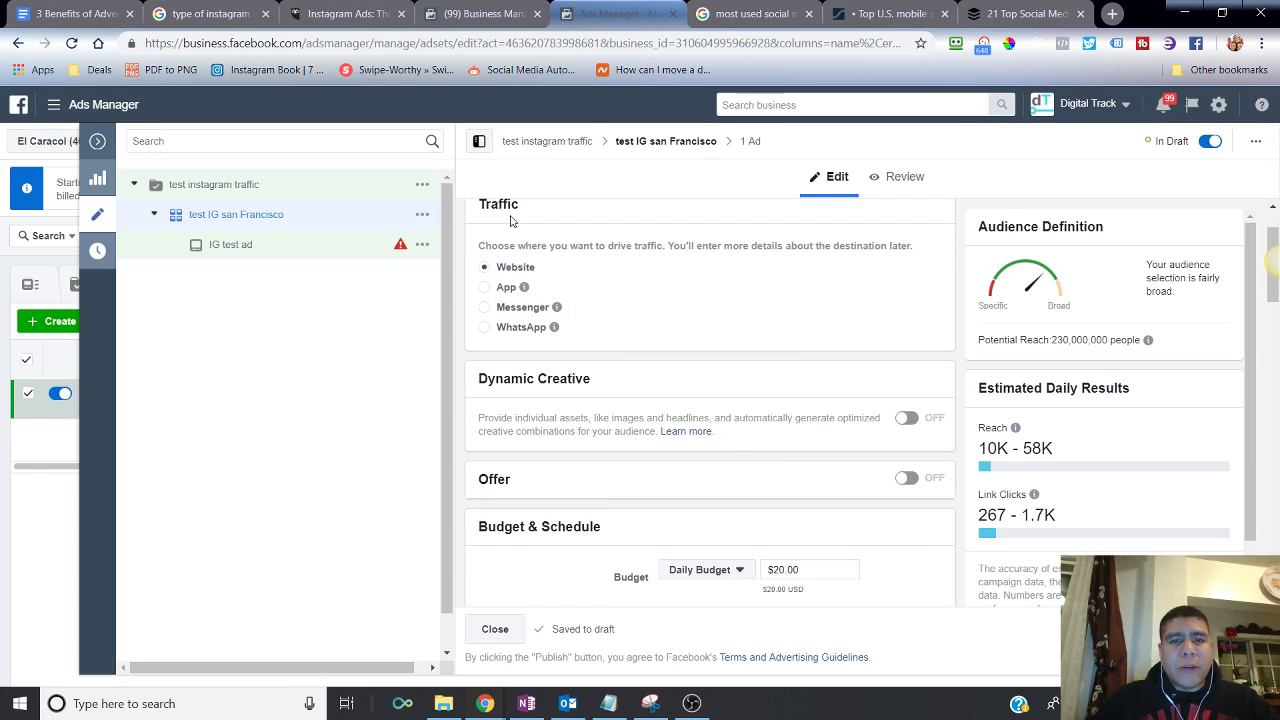
scroll(495, 400, down, 2)
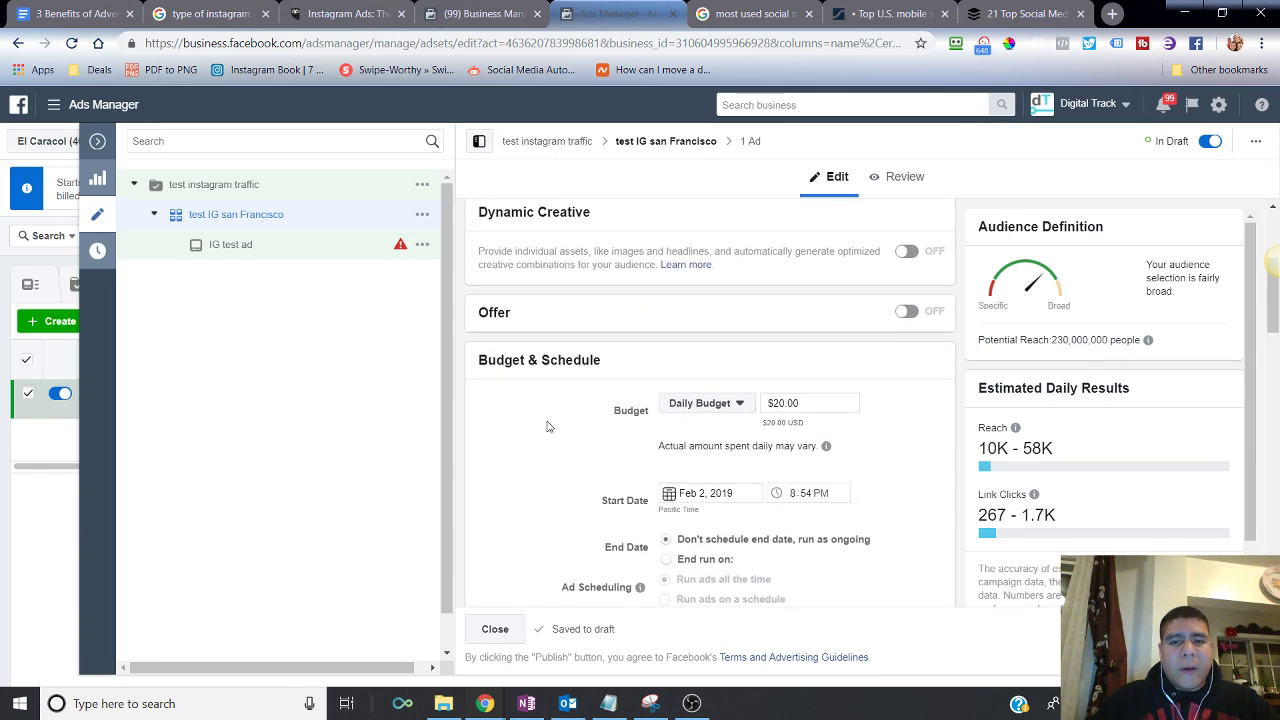
scroll(900, 330, down, 3)
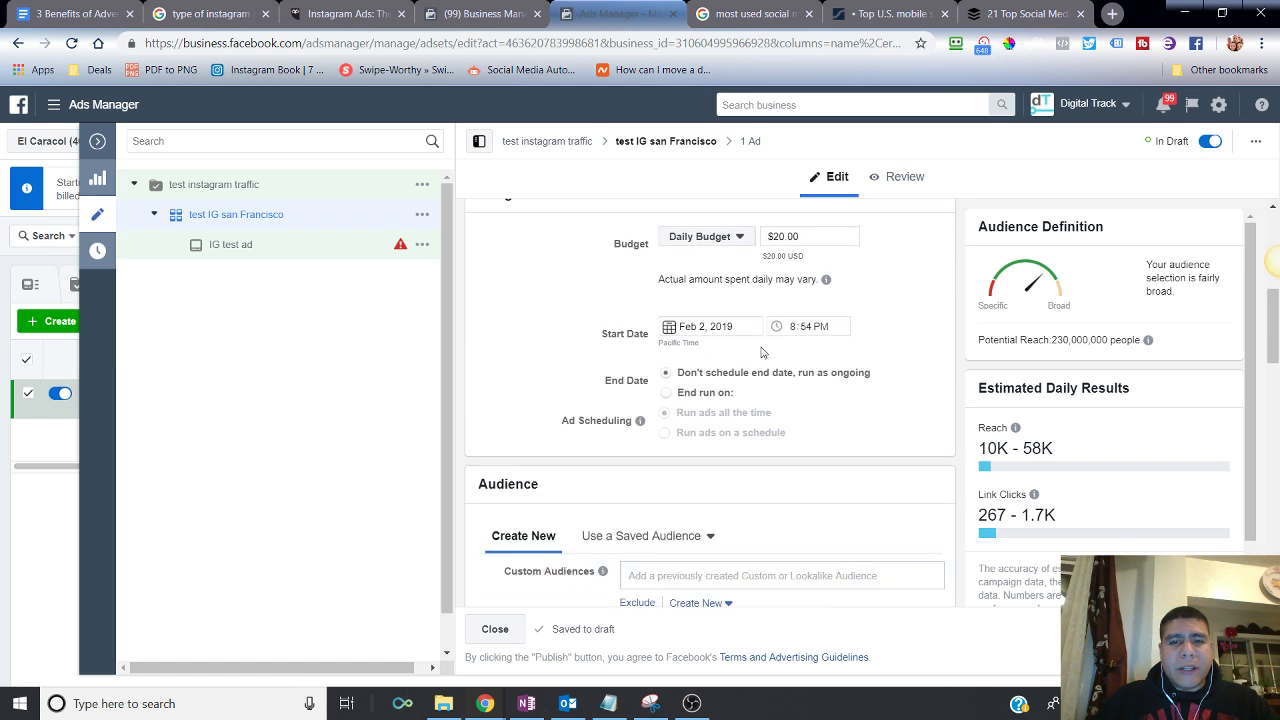
scroll(735, 360, down, 5)
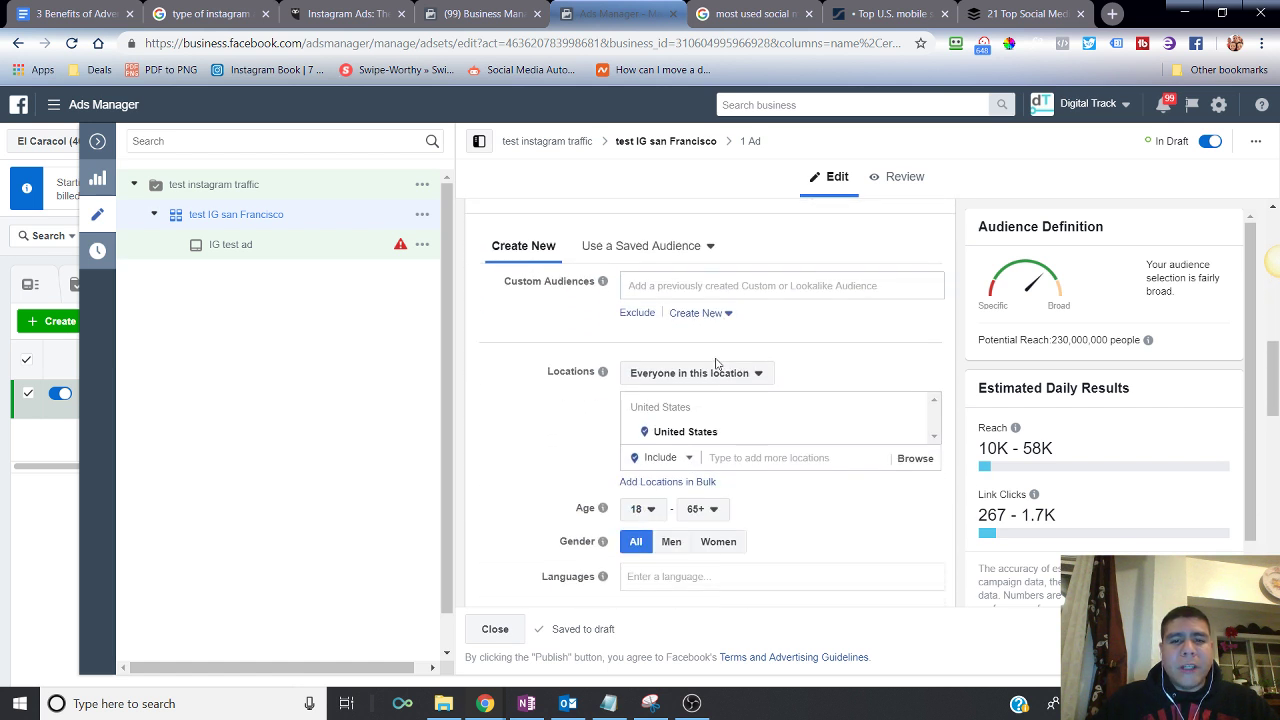
Replace the United States location with San Francisco, California
click(742, 330)
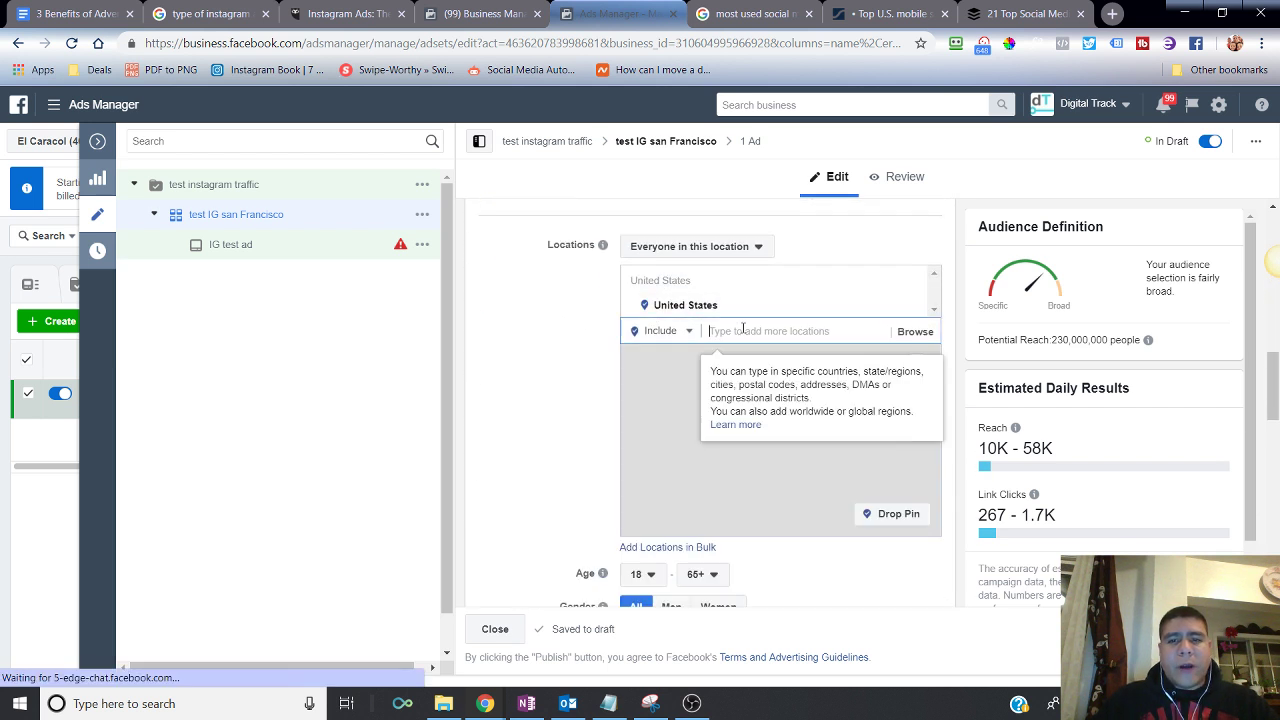
text(s)
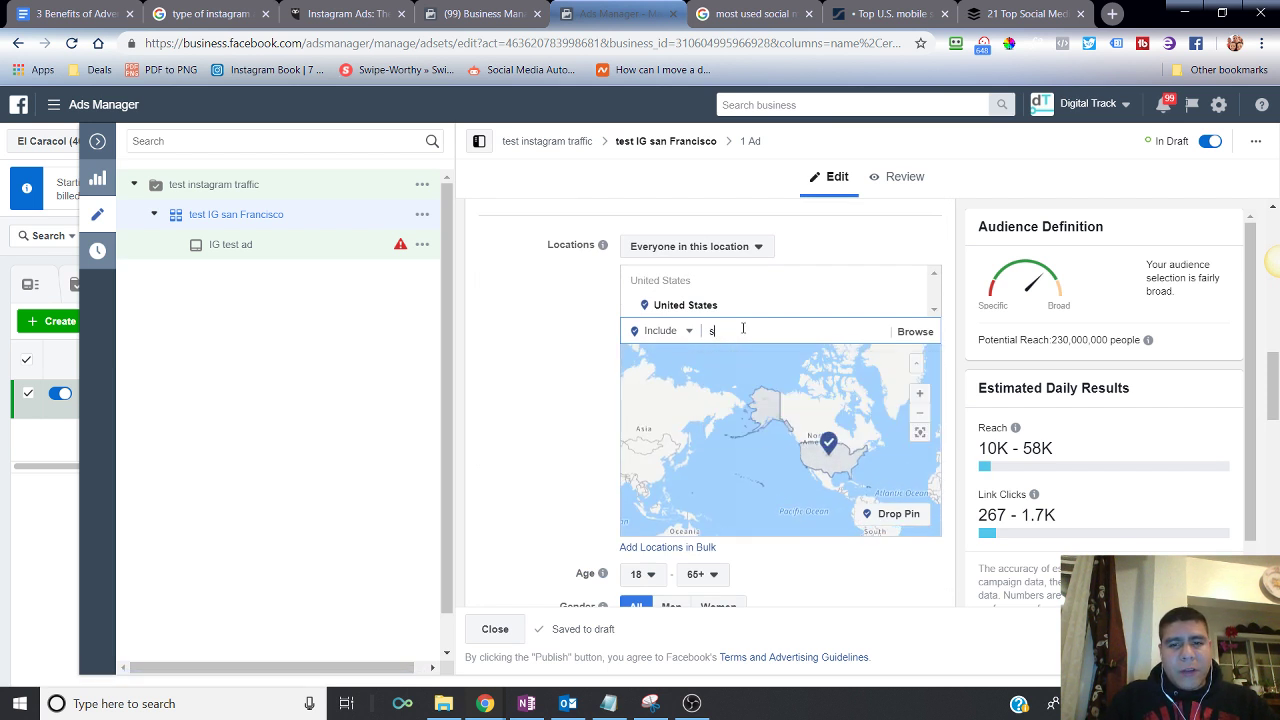
text(an fran)
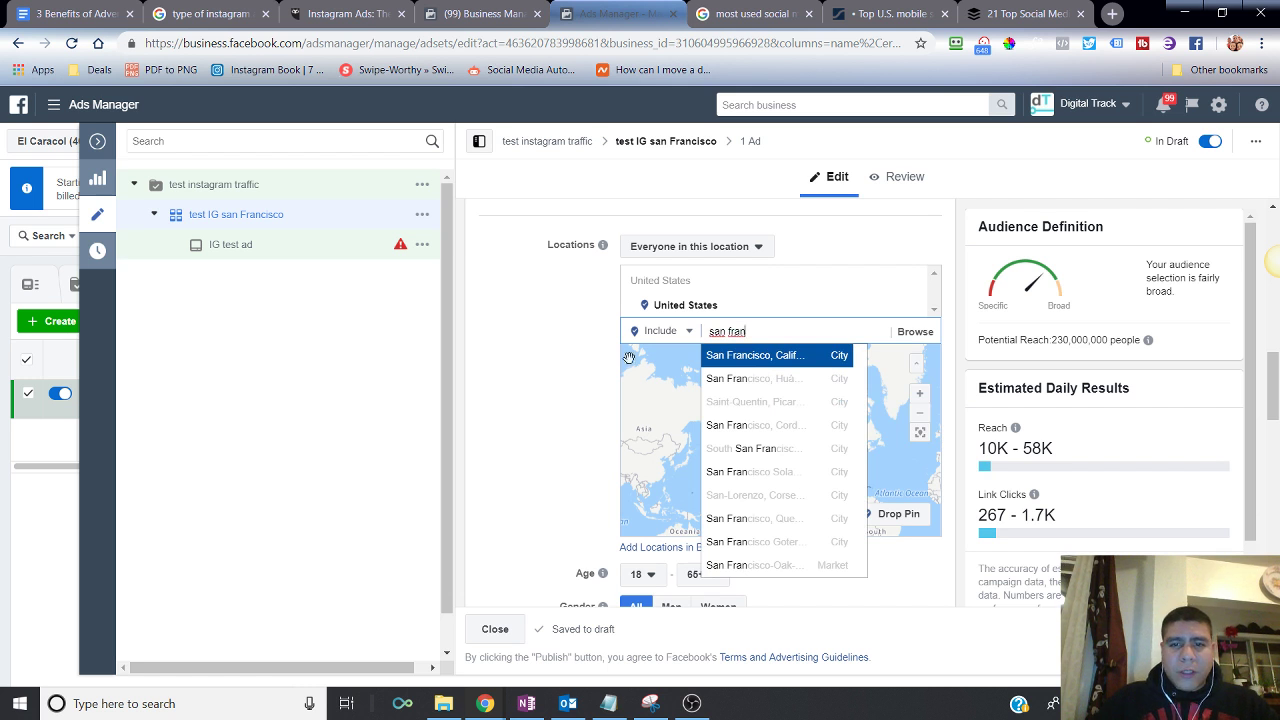
click(772, 362)
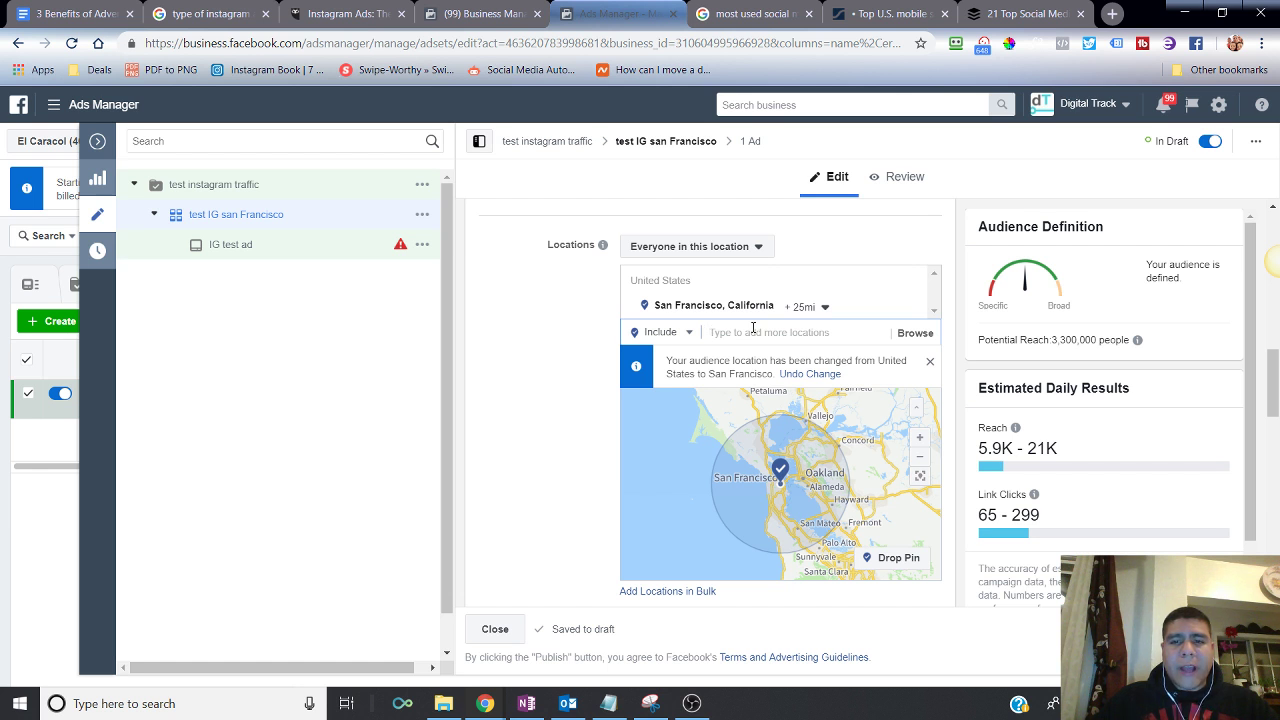
click(805, 307)
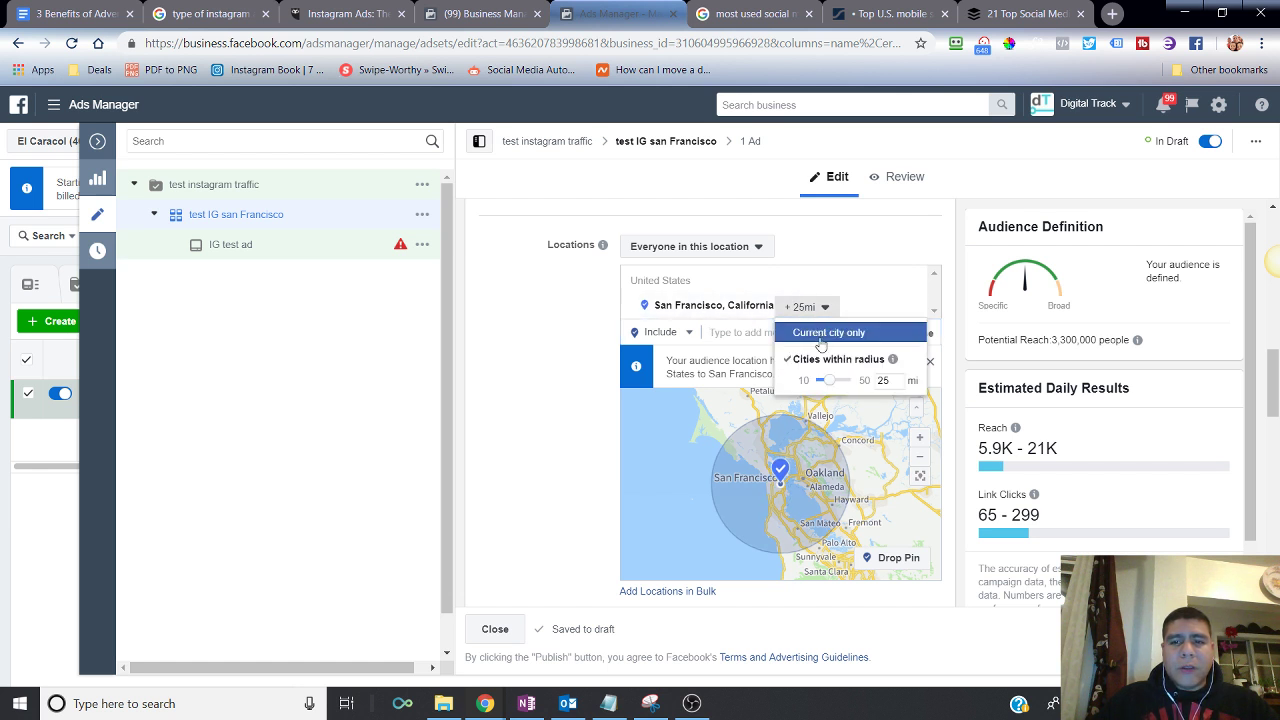
drag(827, 383, 804, 382)
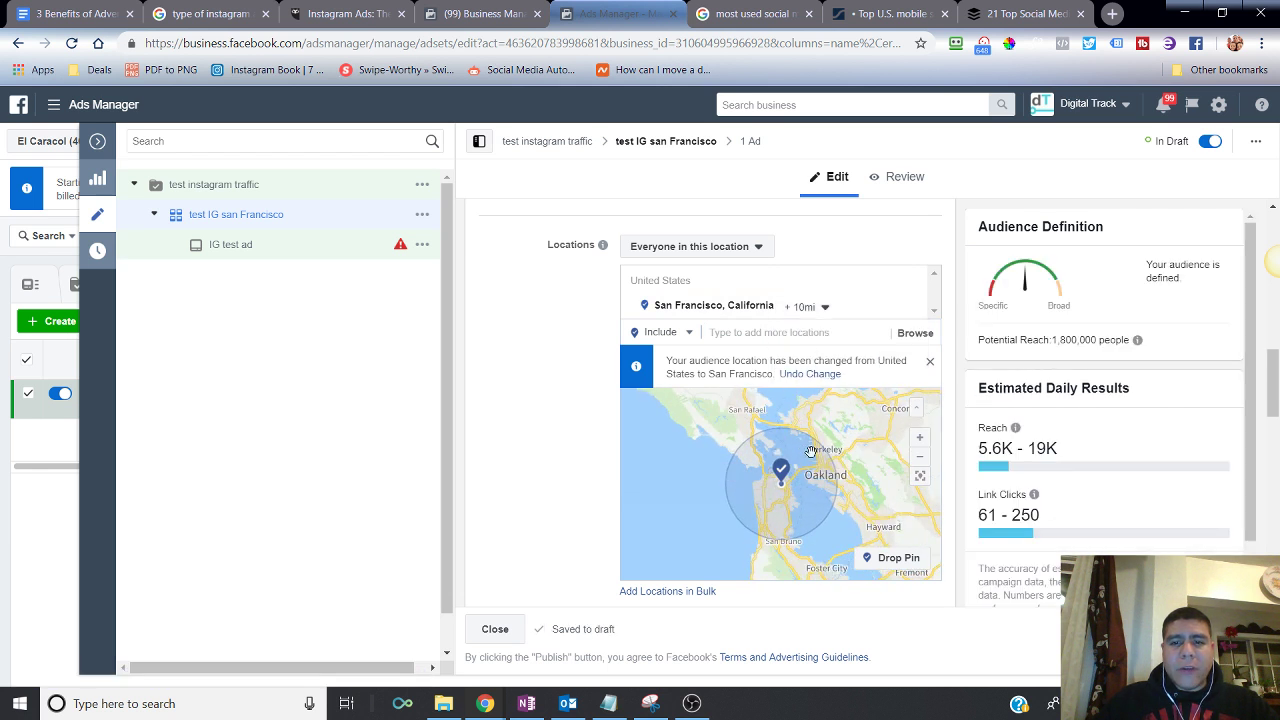
Drop a pin in San Francisco and set its targeting radius to 2 miles
click(883, 560)
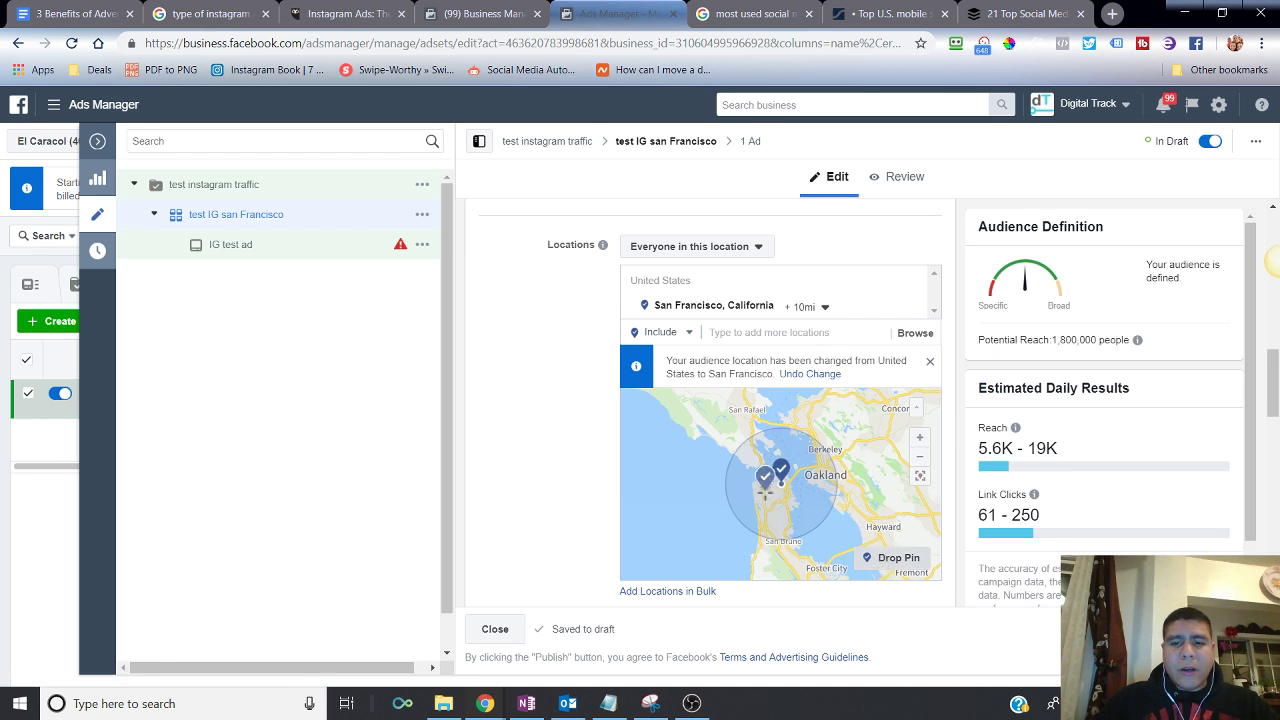
click(764, 490)
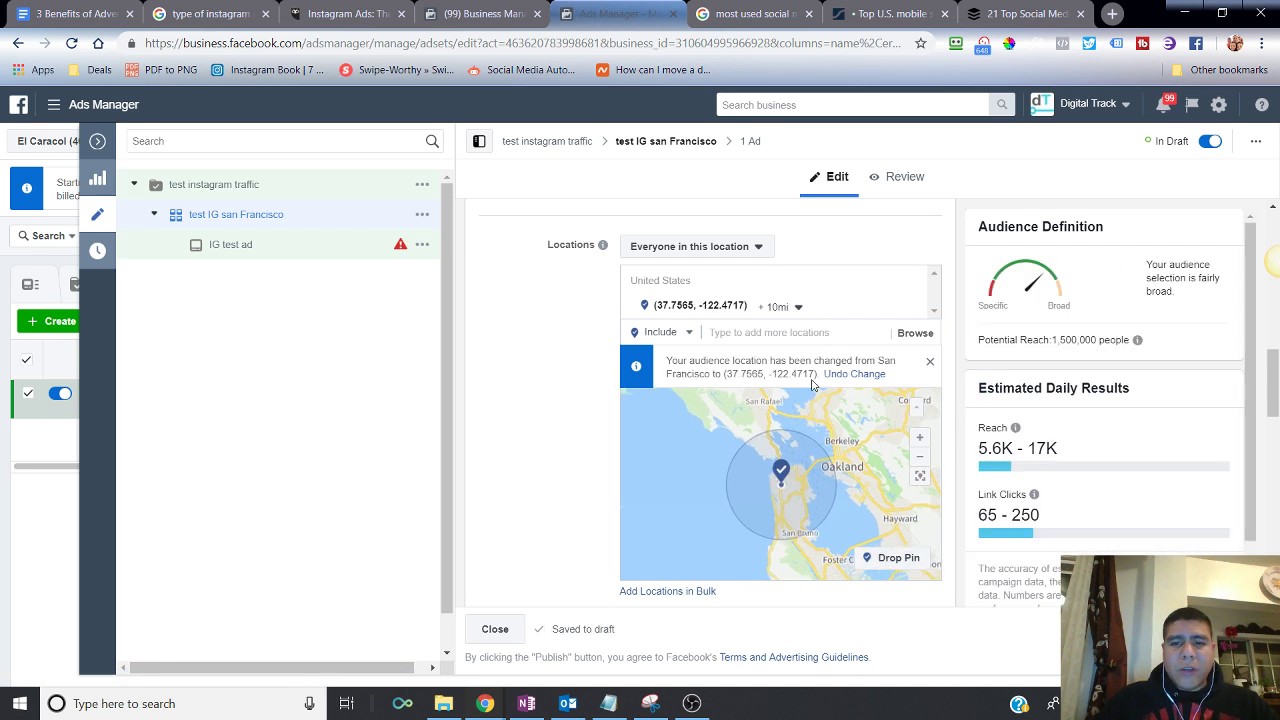
click(795, 307)
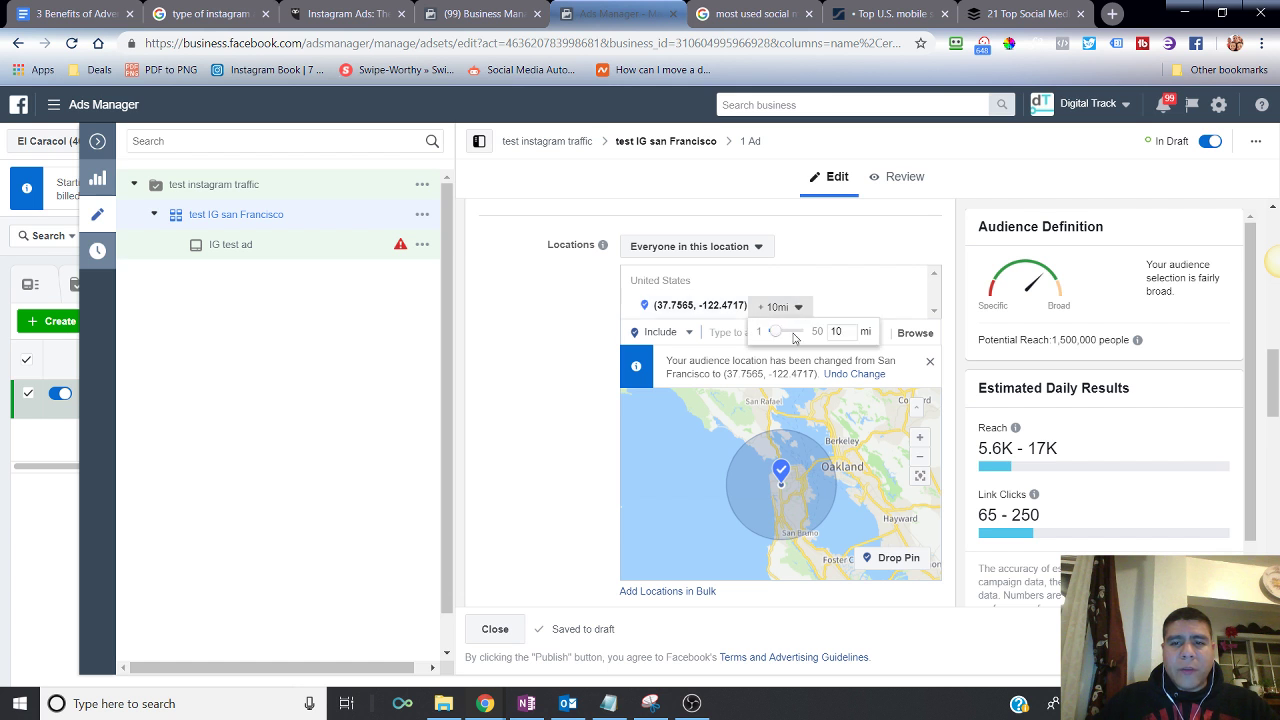
drag(777, 331, 766, 332)
drag(777, 335, 782, 333)
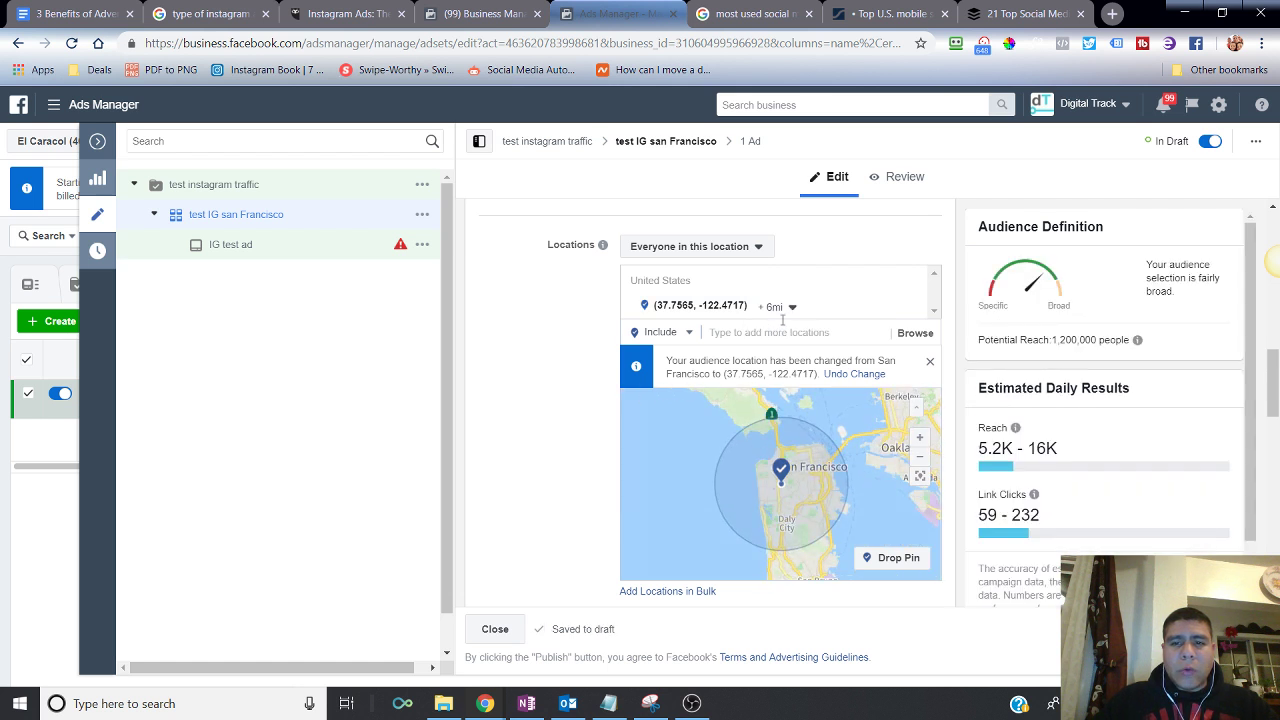
click(789, 308)
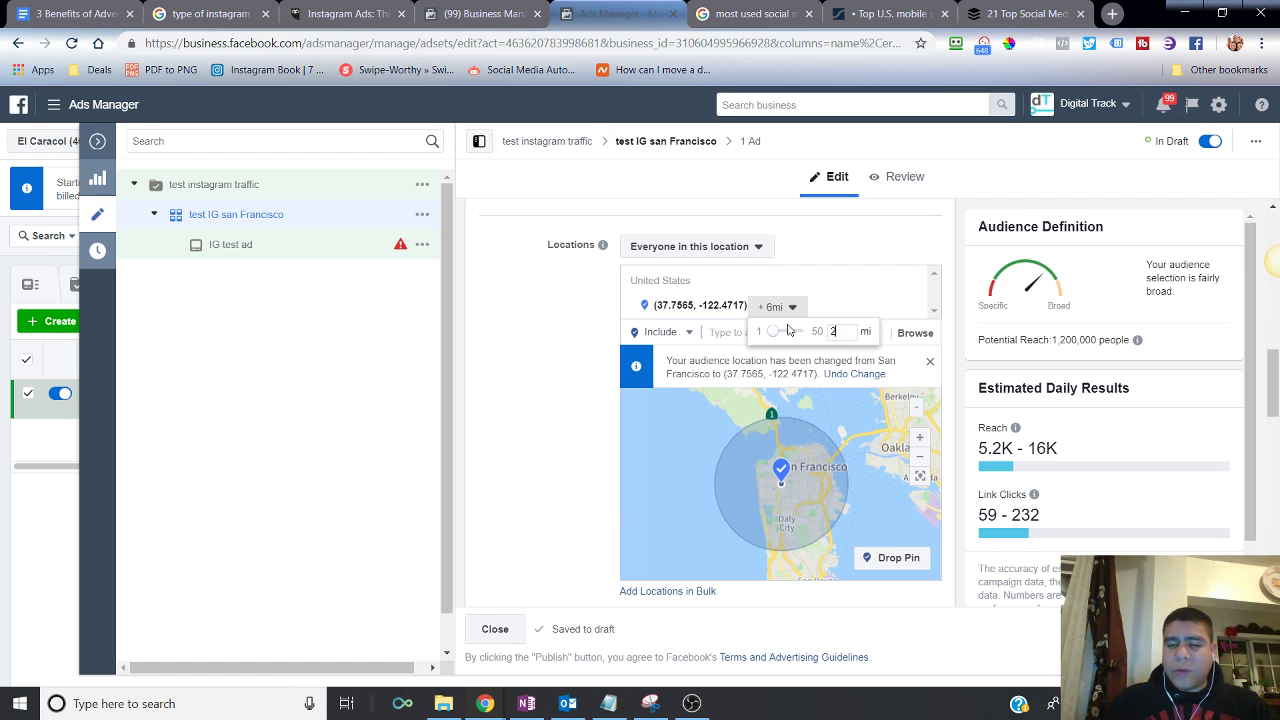
text(2)
key(Return)
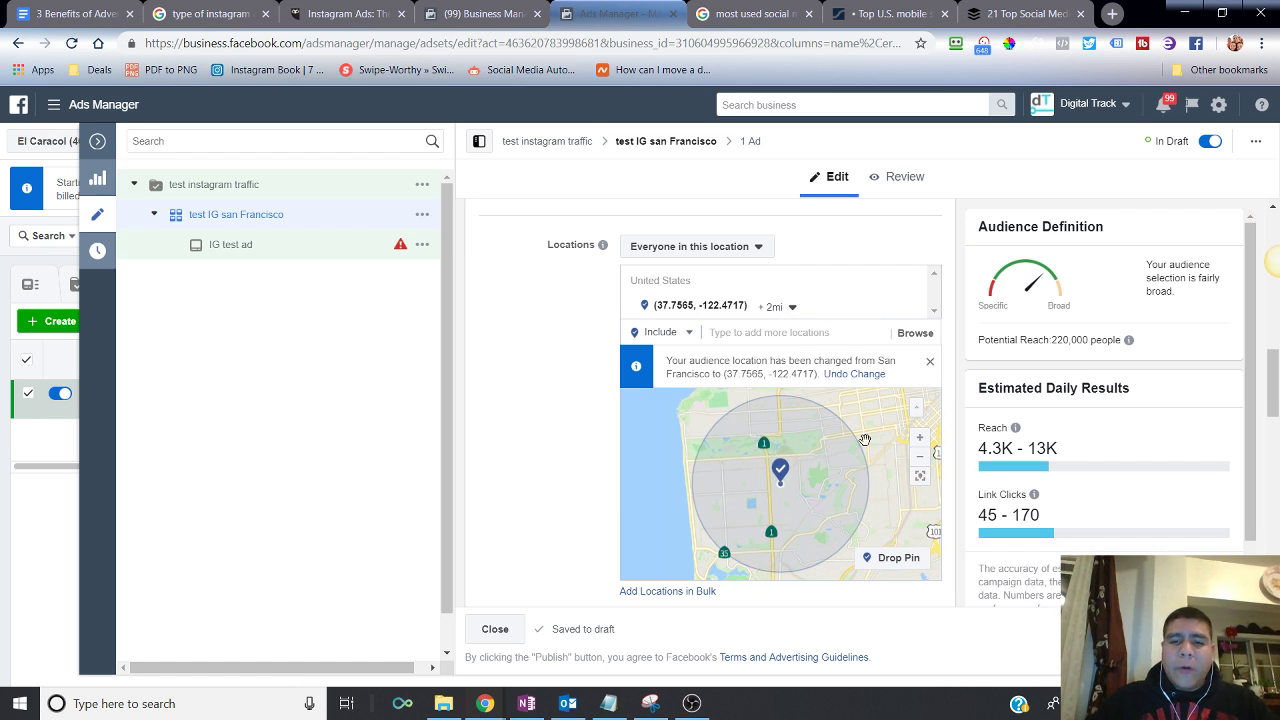
Raise the audience's minimum age to 24
scroll(534, 443, down, 2)
scroll(529, 429, down, 1)
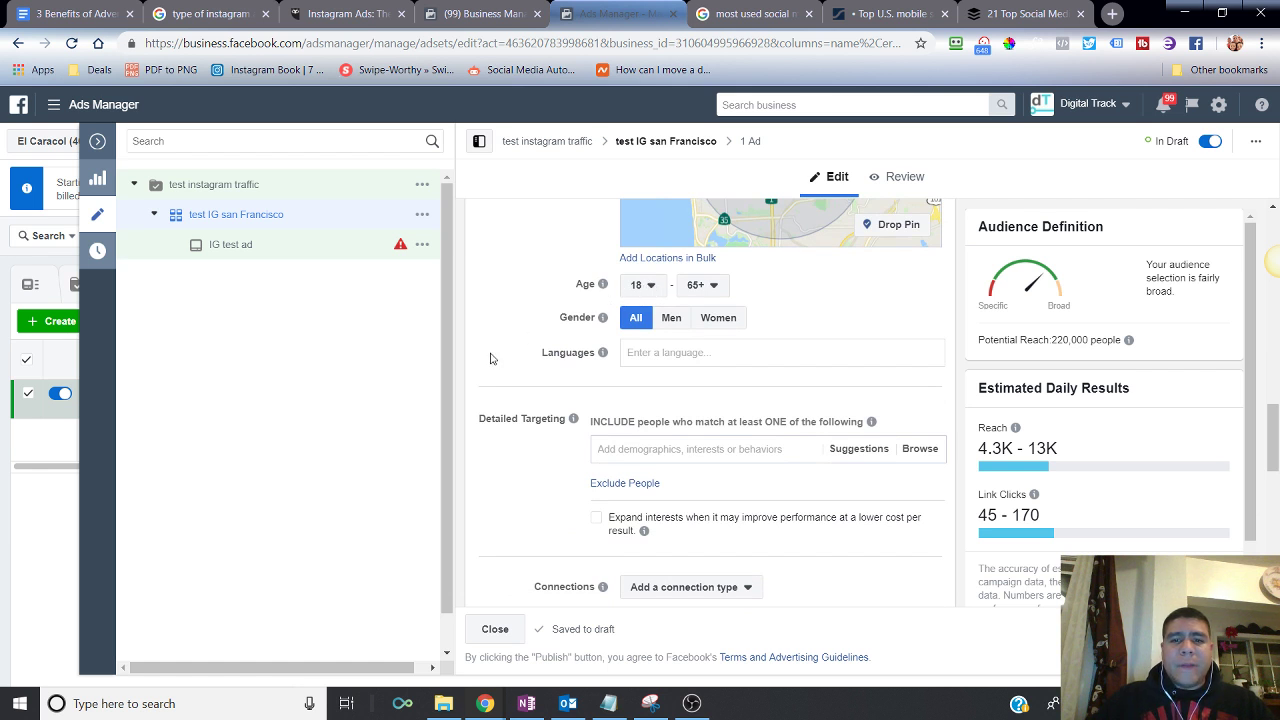
scroll(505, 355, up, 3)
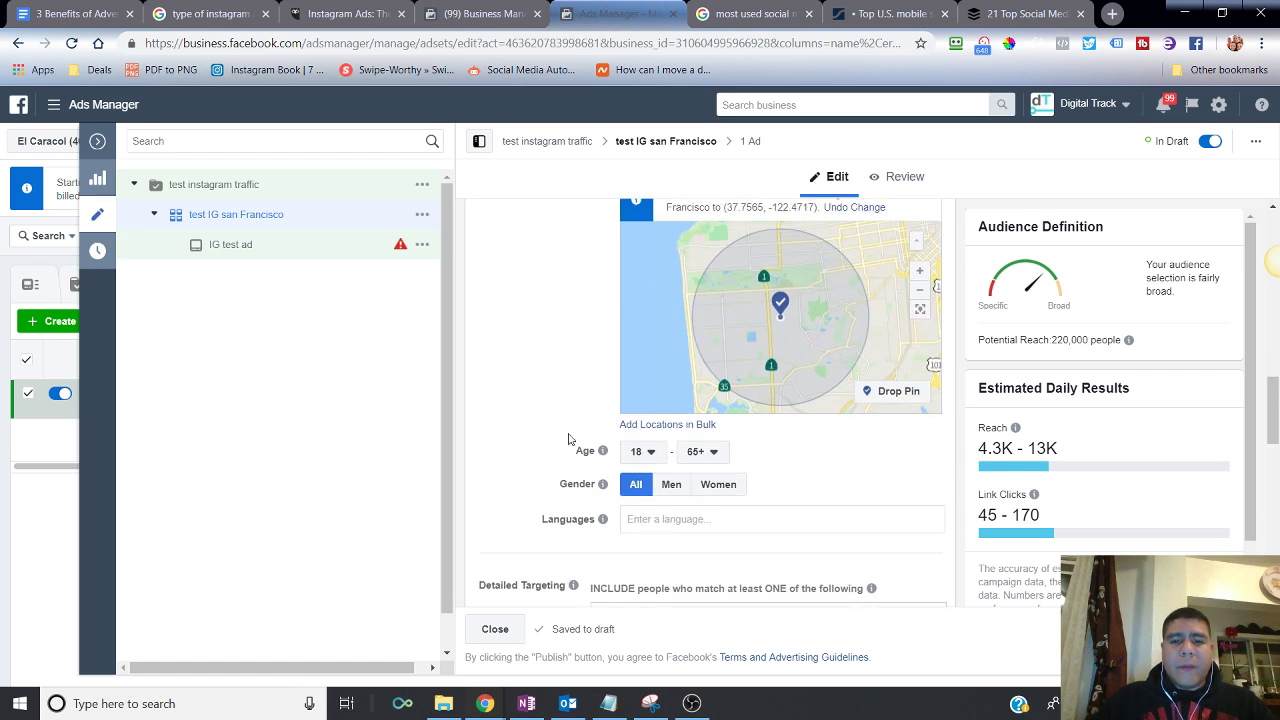
scroll(580, 435, down, 1)
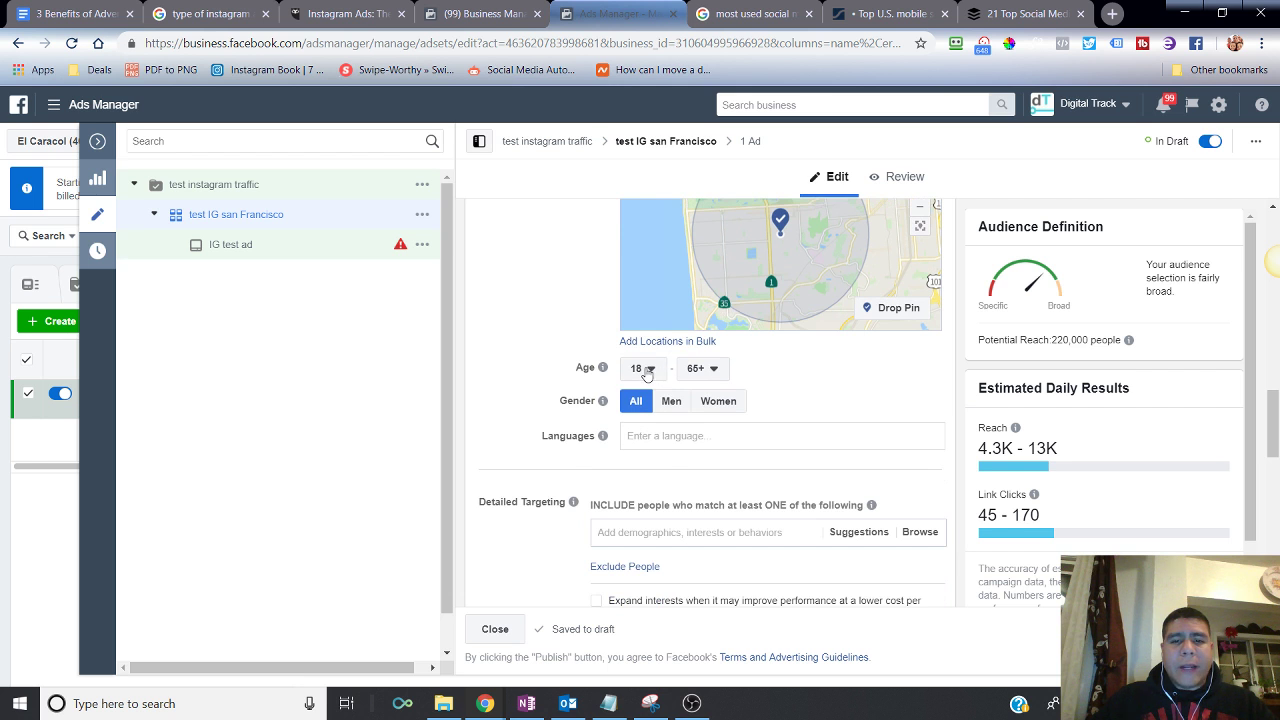
click(641, 369)
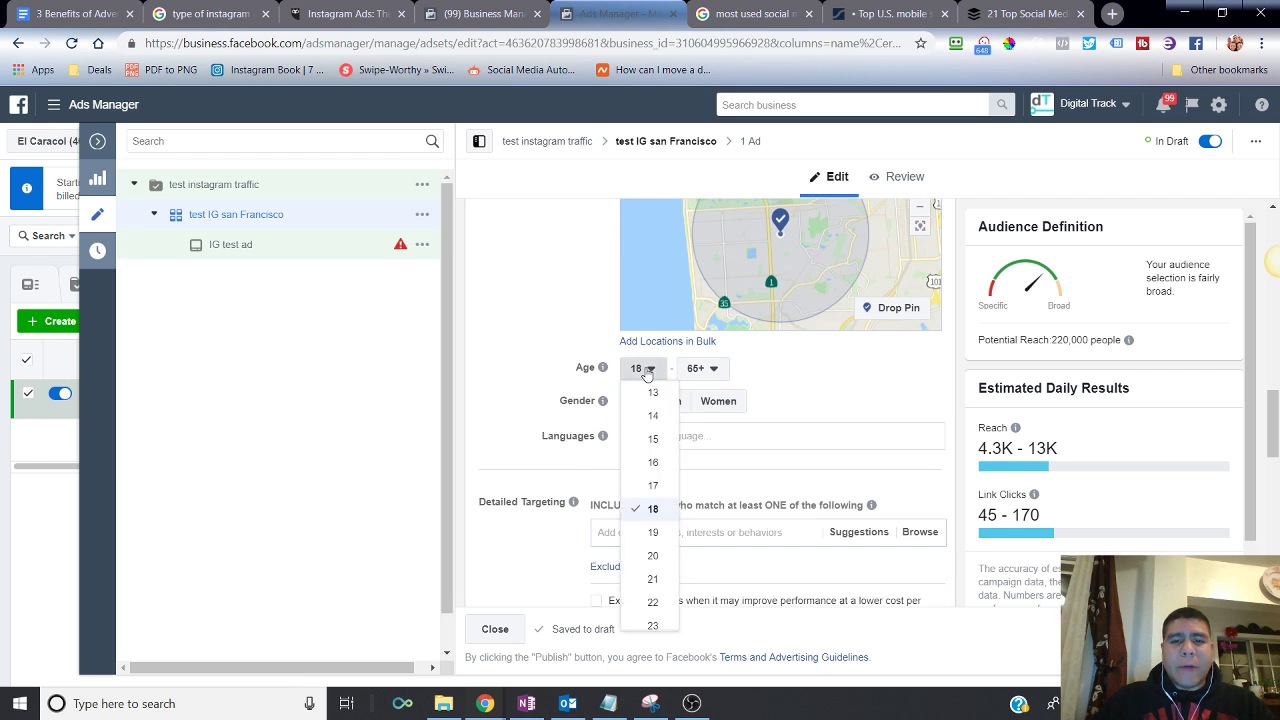
click(648, 579)
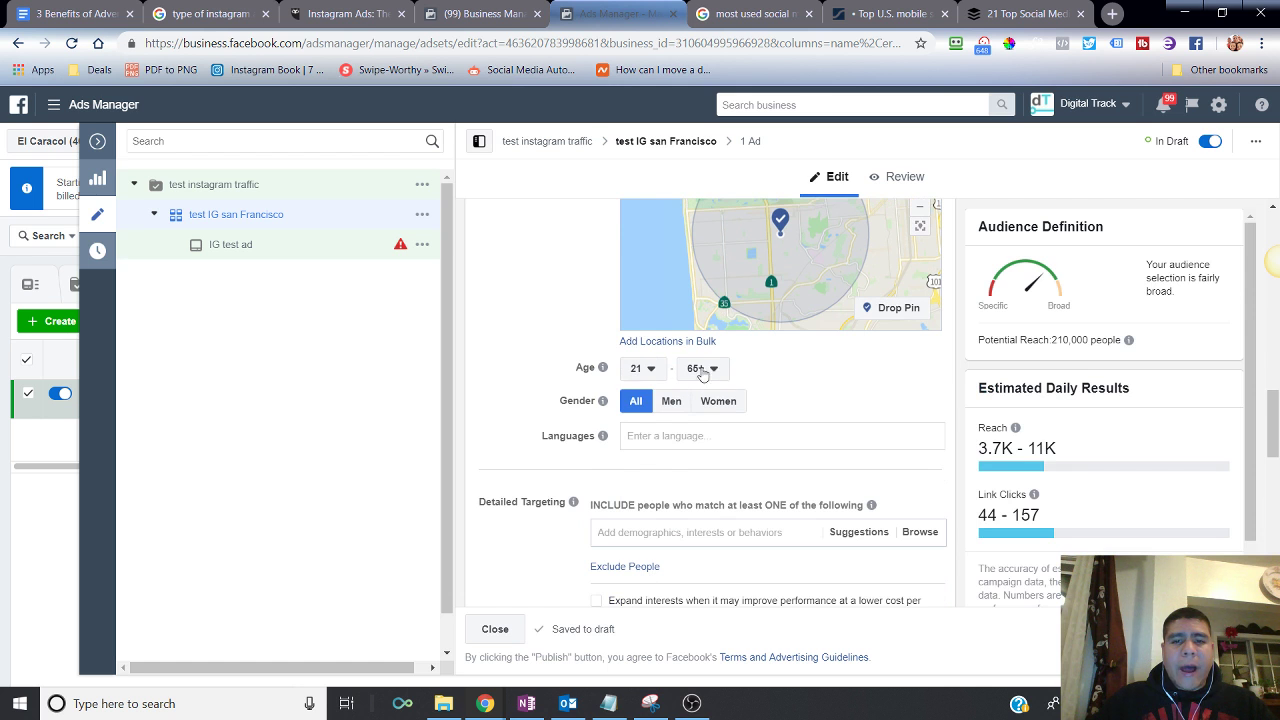
click(643, 368)
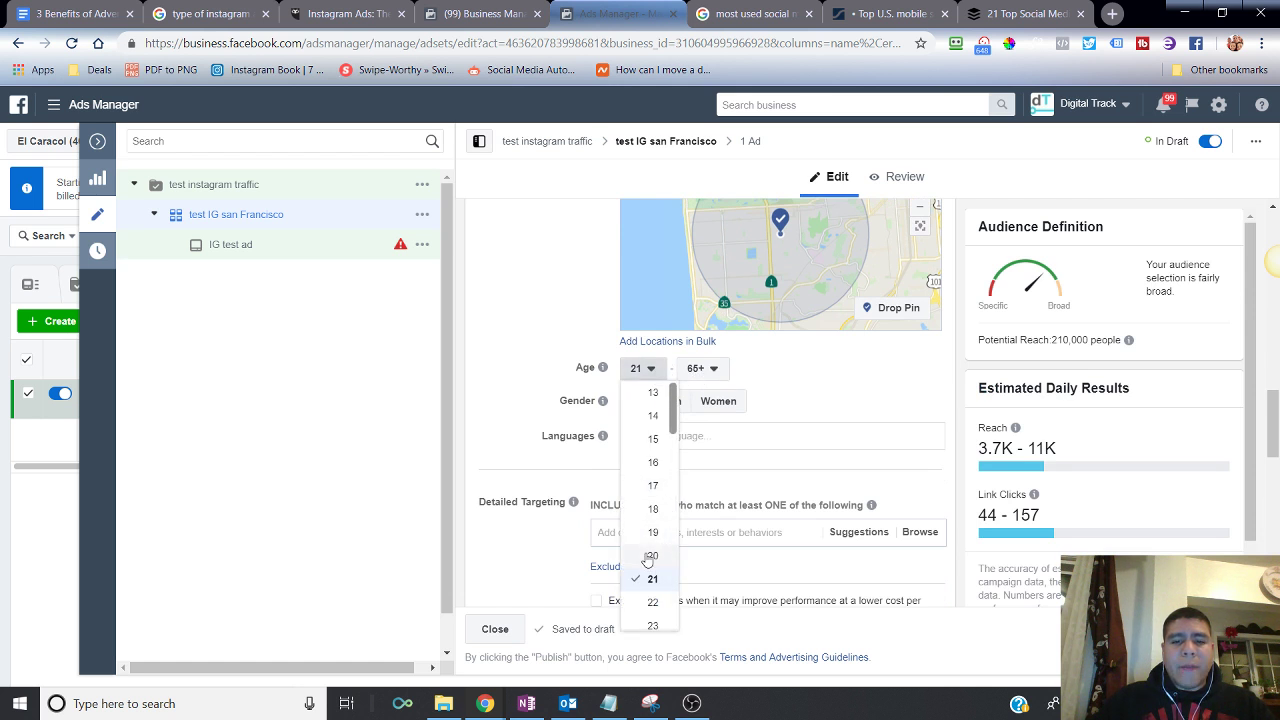
scroll(655, 540, down, 2)
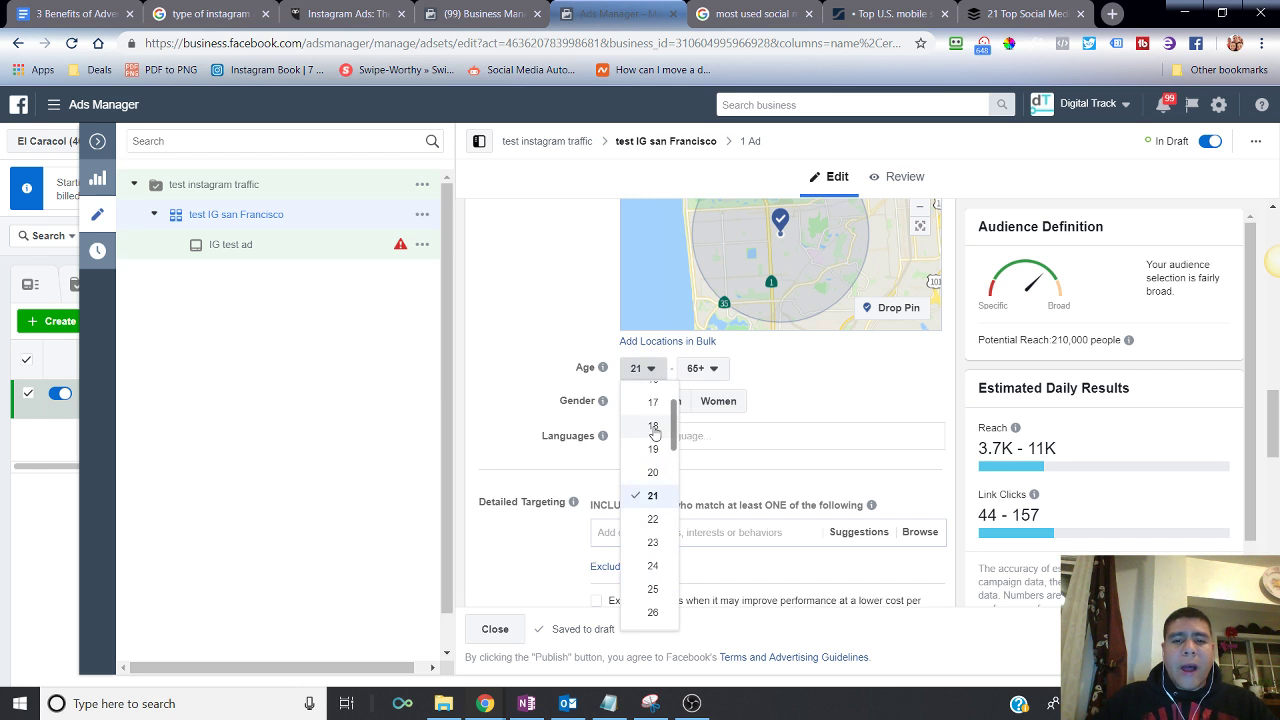
click(650, 566)
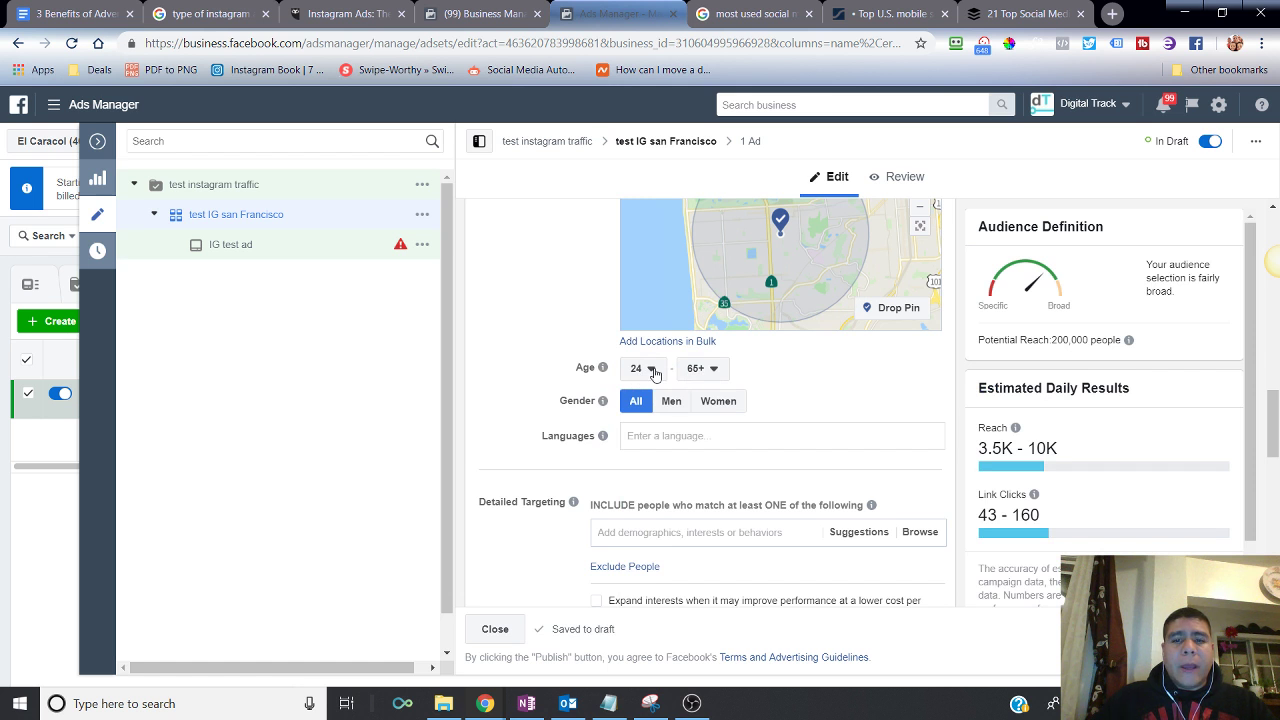
Set the maximum age to 55 so the audience spans ages 24–55
click(707, 371)
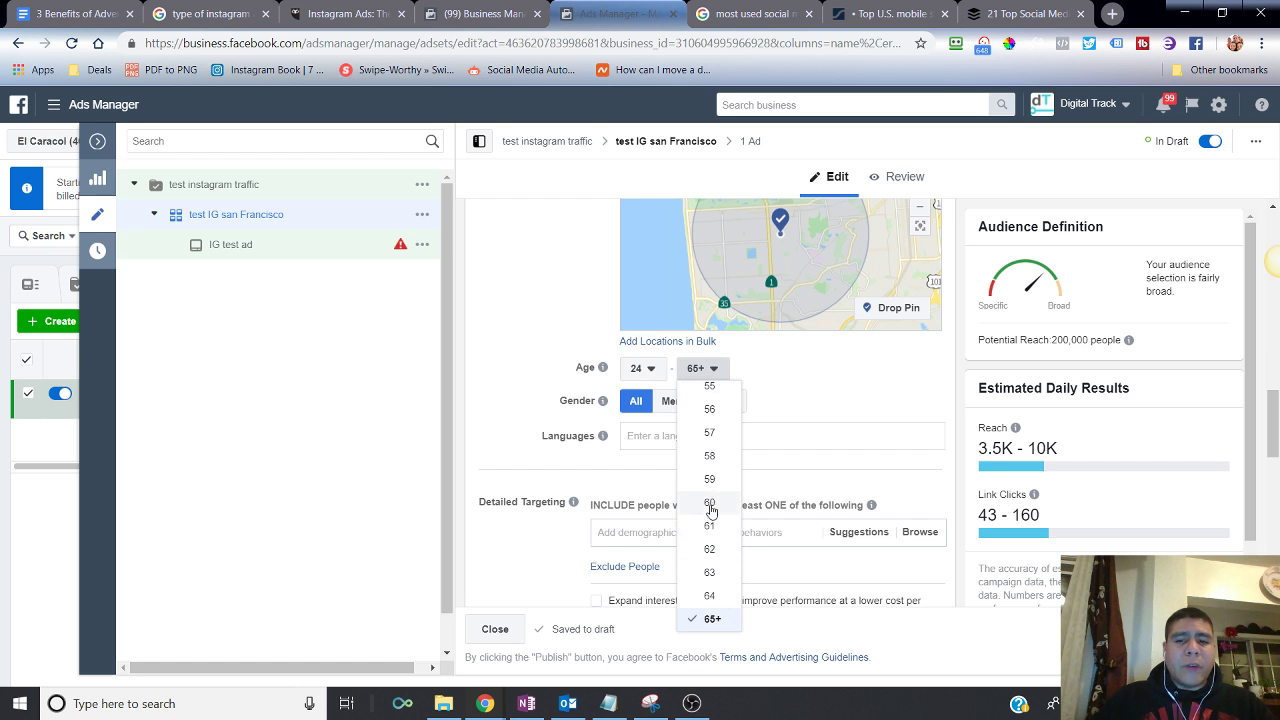
click(709, 386)
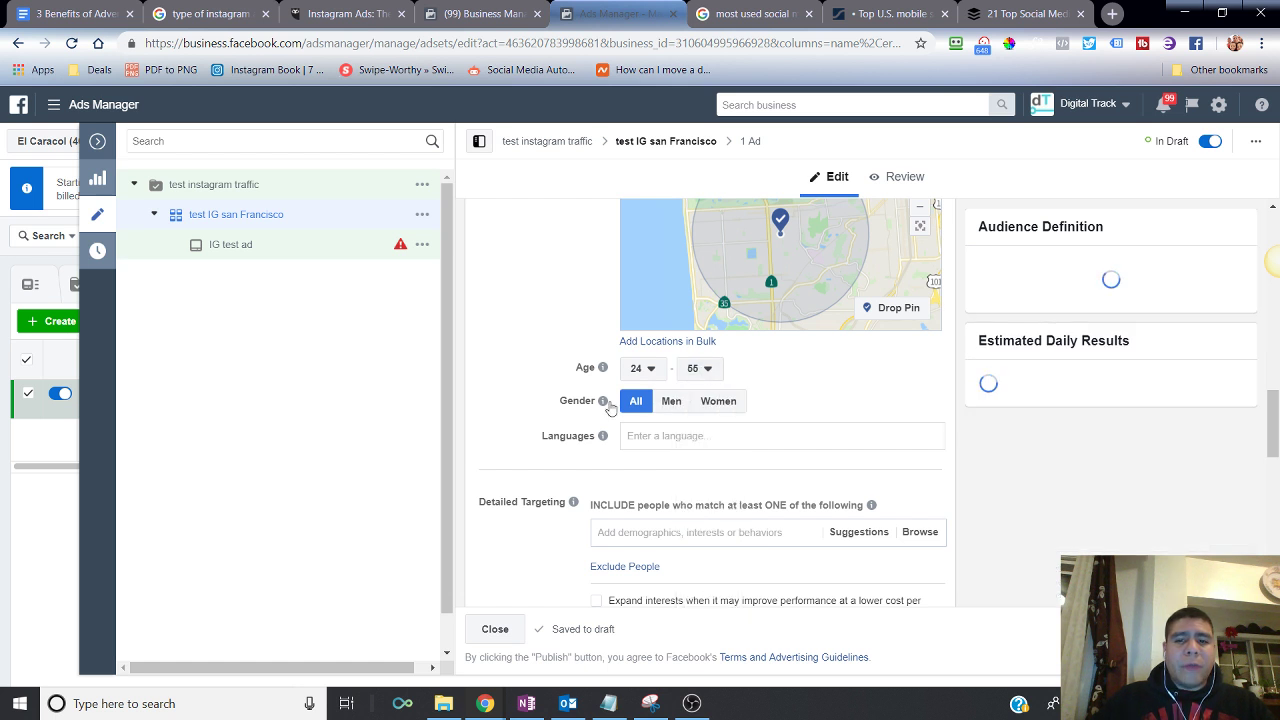
scroll(530, 415, down, 1)
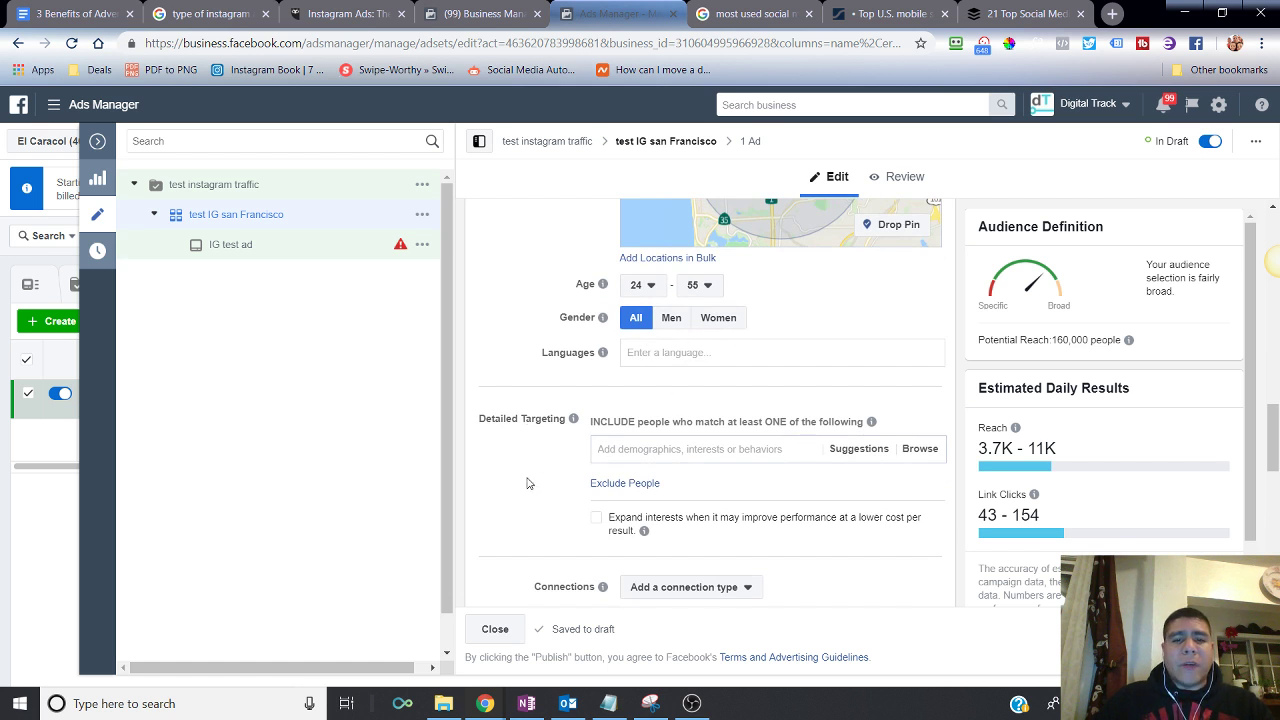
scroll(525, 483, down, 1)
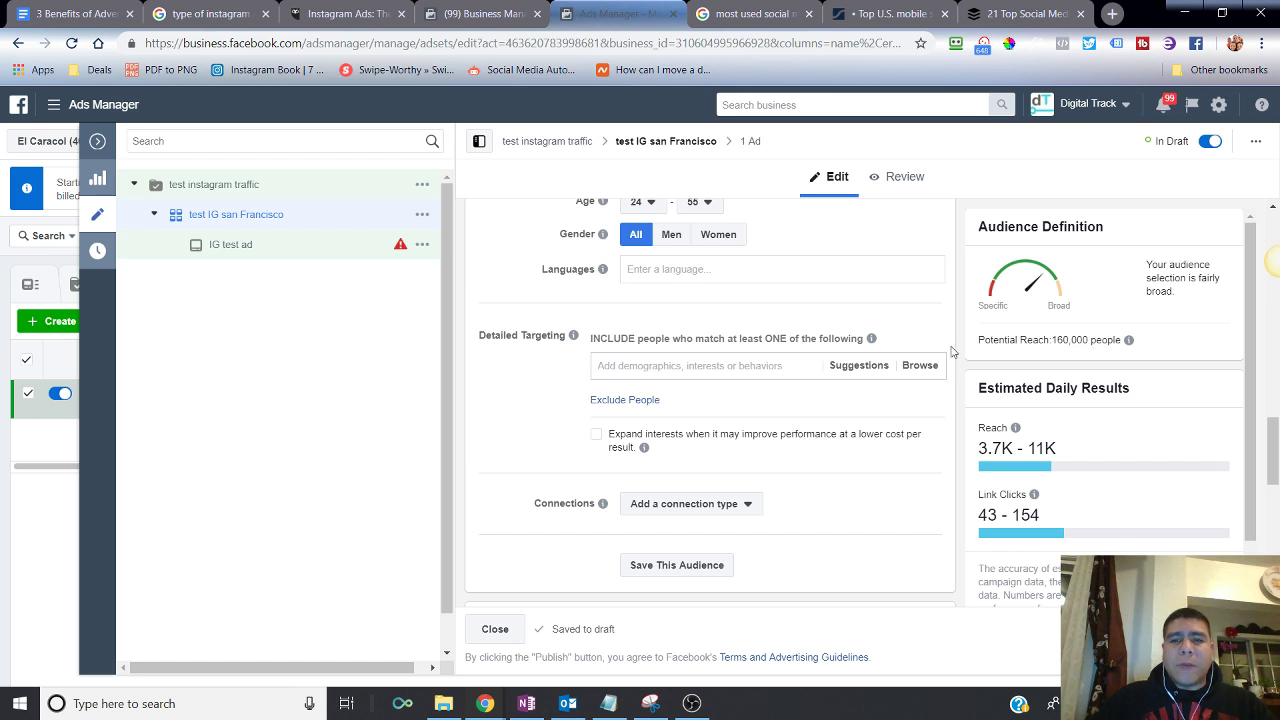
mouse_move(871, 338)
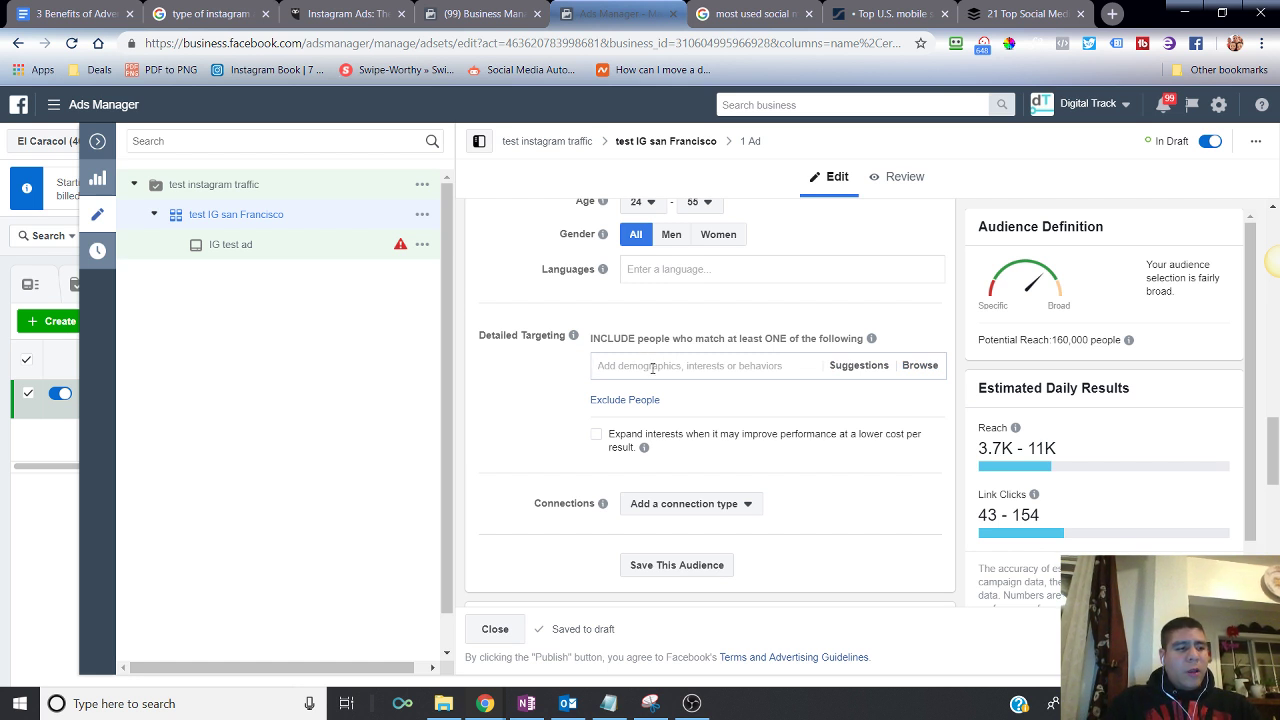
Add business owner and Entrepreneurship as detailed-targeting interests
text(b)
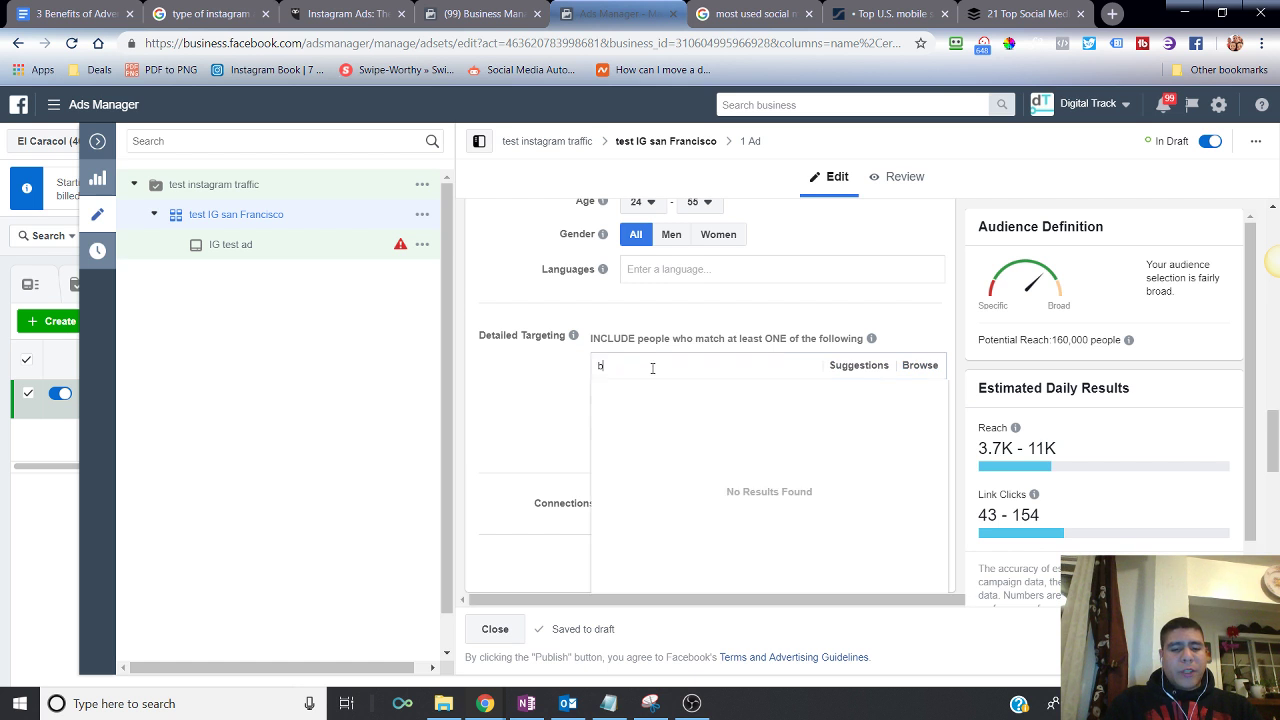
text(usin)
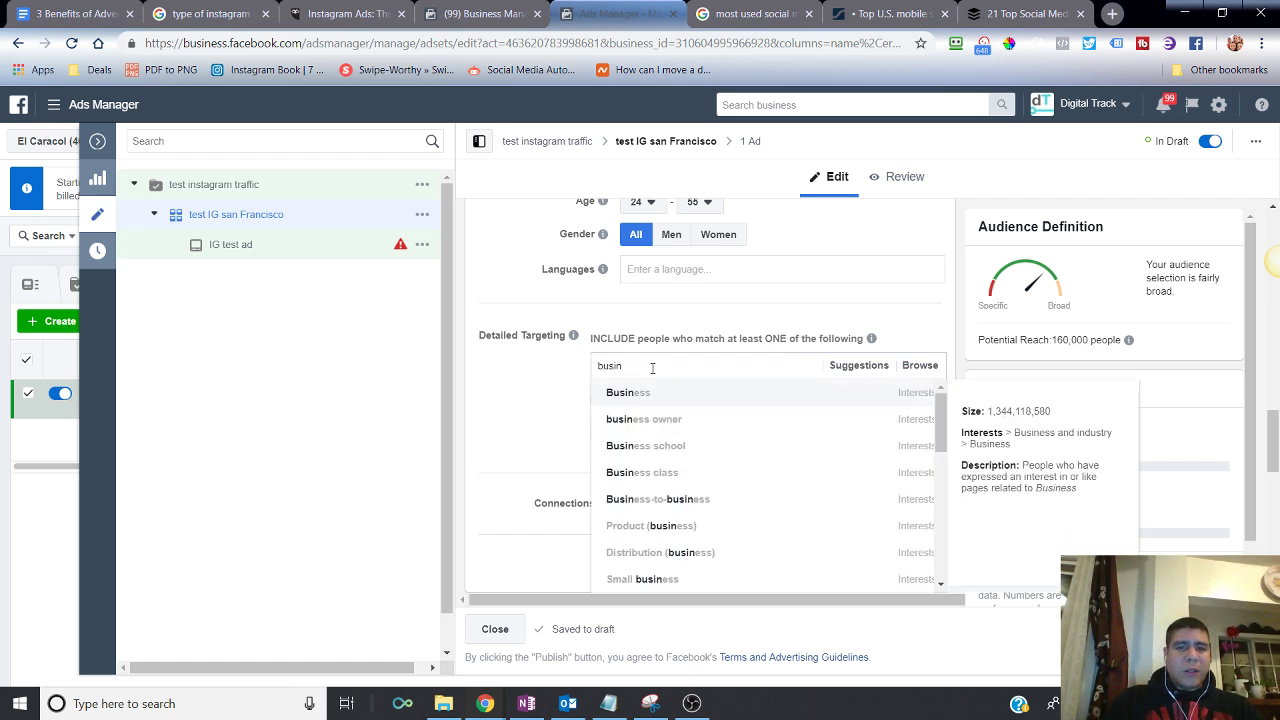
click(648, 420)
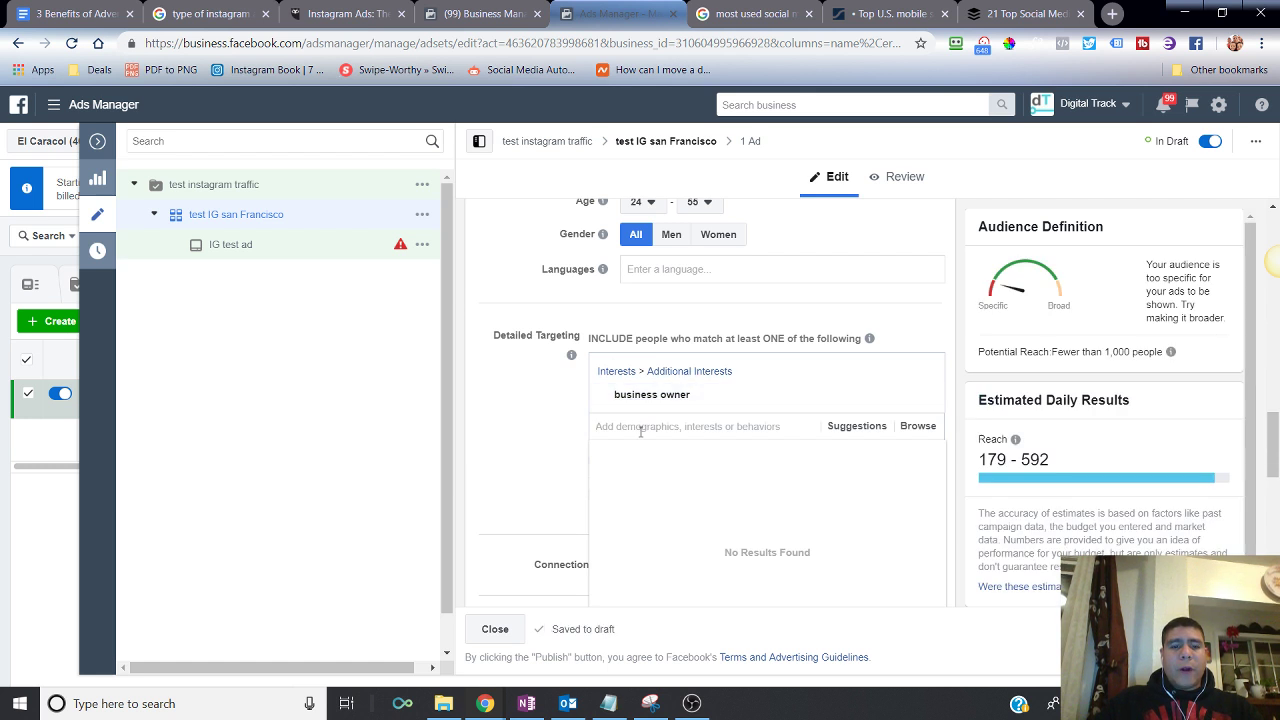
text(entr)
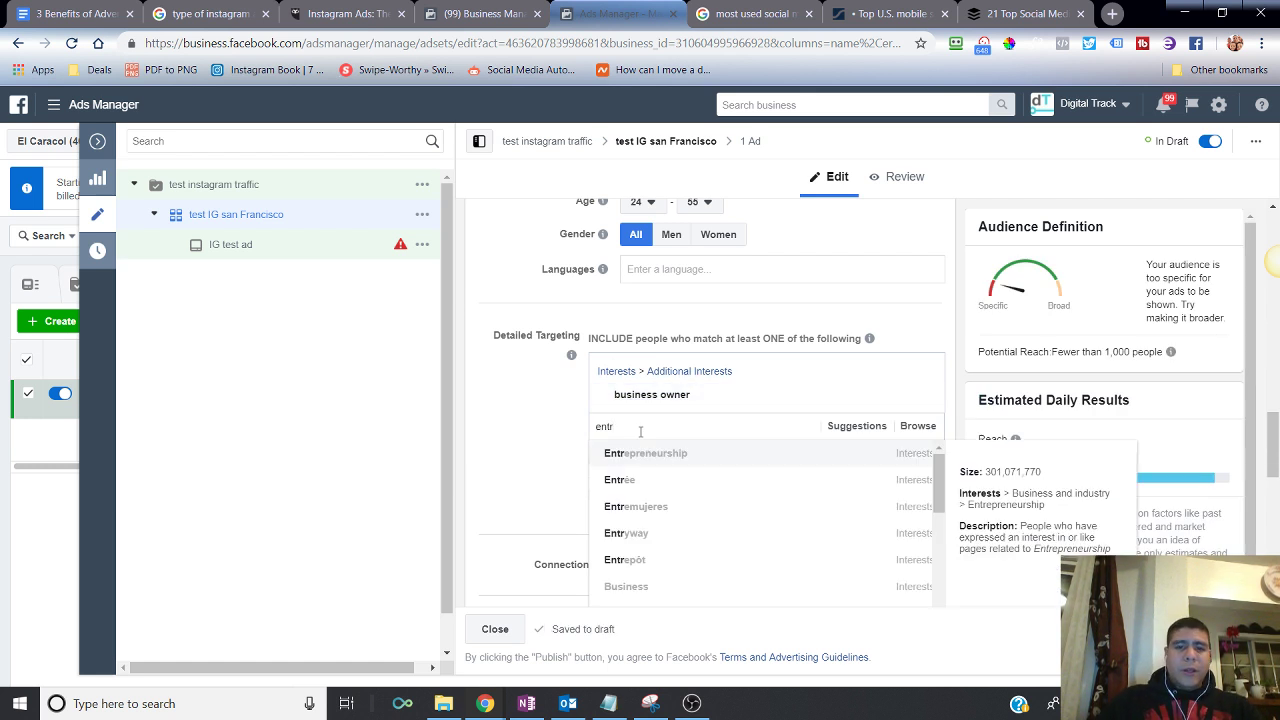
click(645, 452)
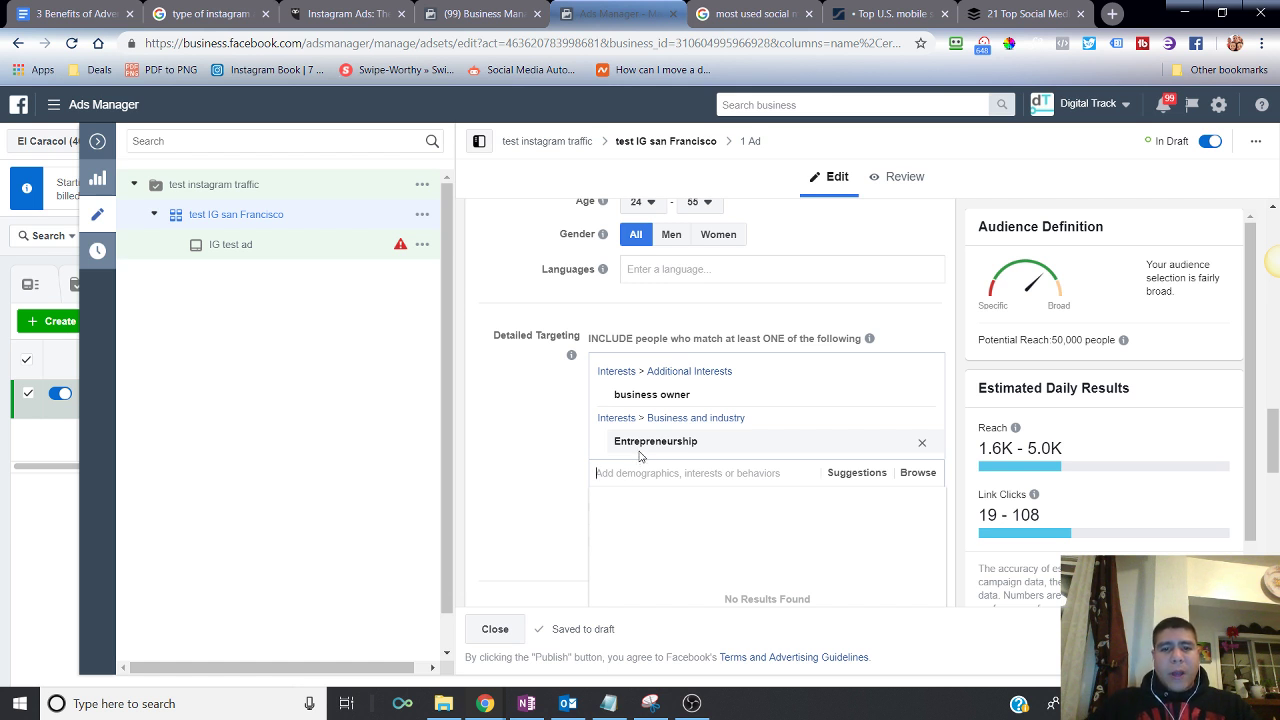
click(560, 483)
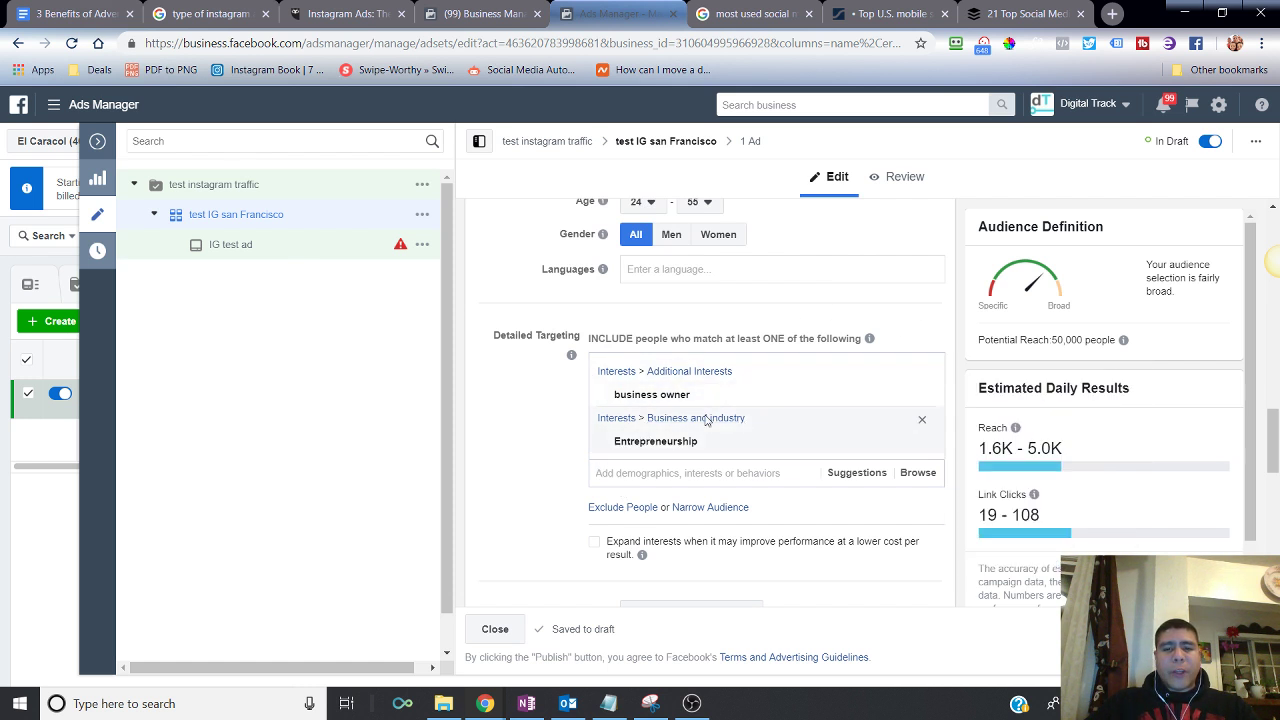
Return to the Instagram ads document at the '2. Variety of Ad Types' section
scroll(577, 475, down, 5)
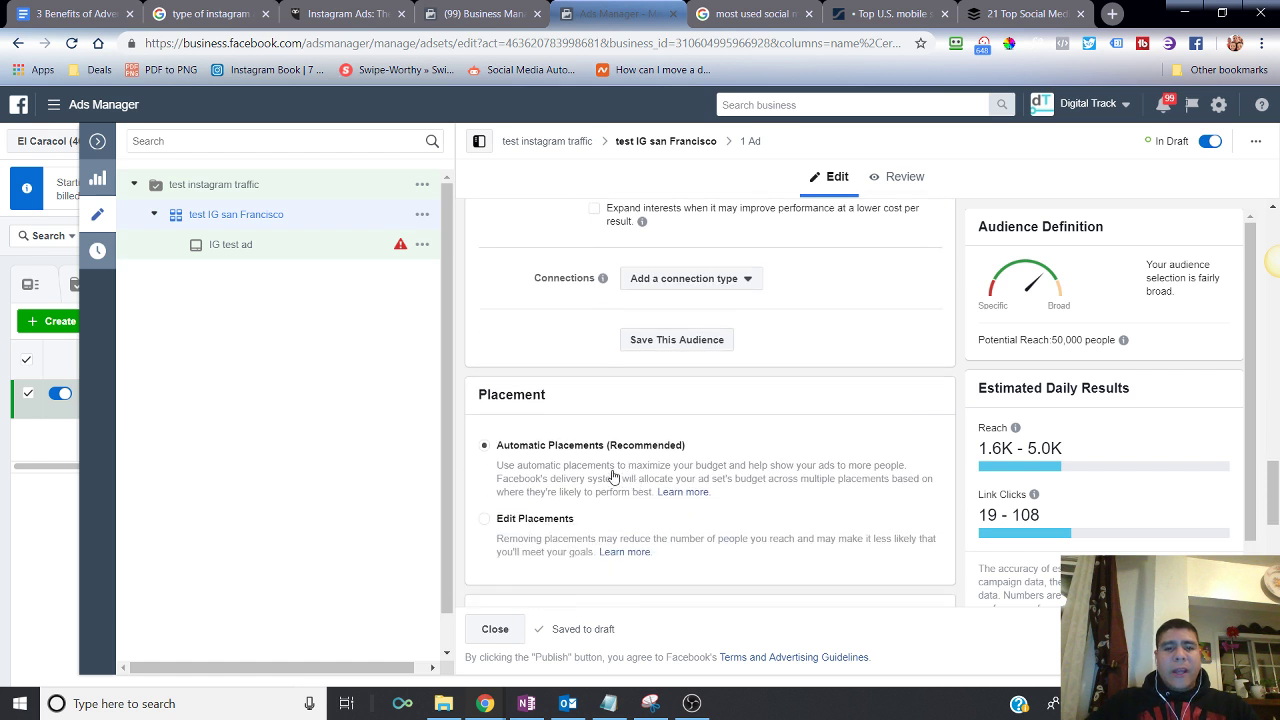
scroll(615, 480, down, 1)
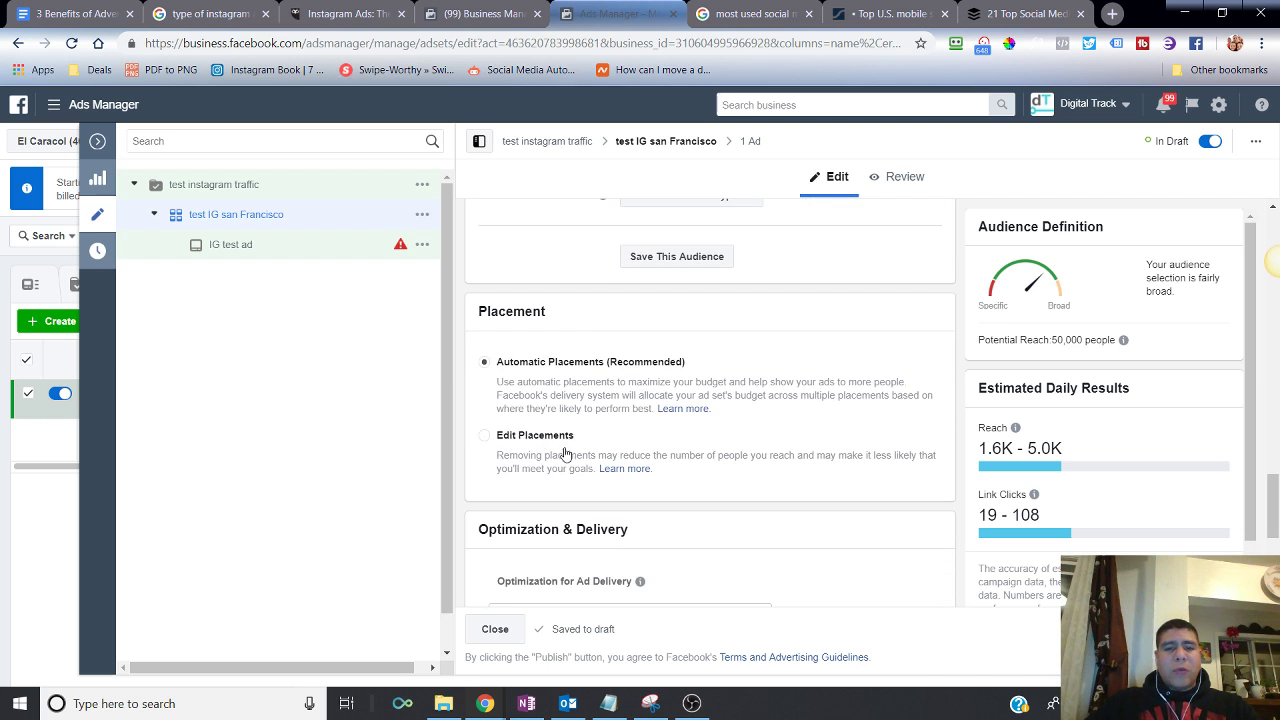
click(88, 8)
Highlight the Variety of Ad Types heading and the formats photos through collections, then return to Ads Manager
scroll(343, 403, down, 3)
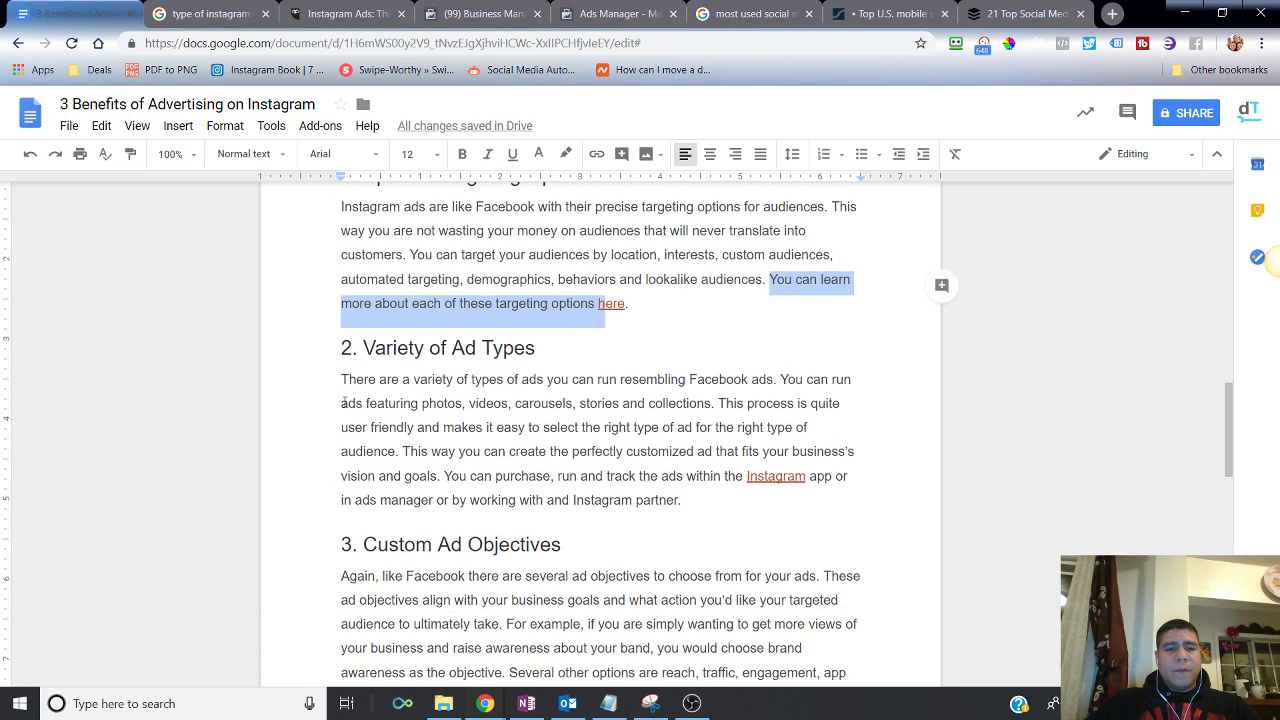
scroll(343, 403, down, 2)
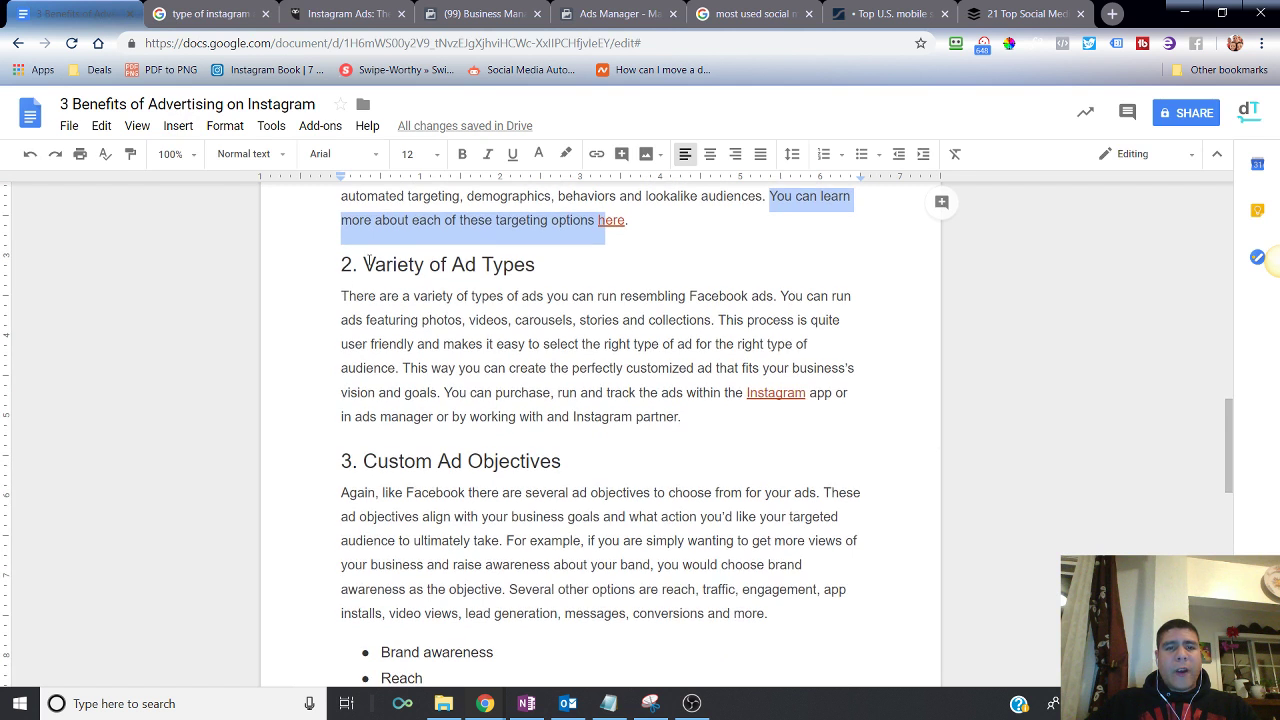
drag(368, 262, 542, 260)
drag(428, 320, 712, 320)
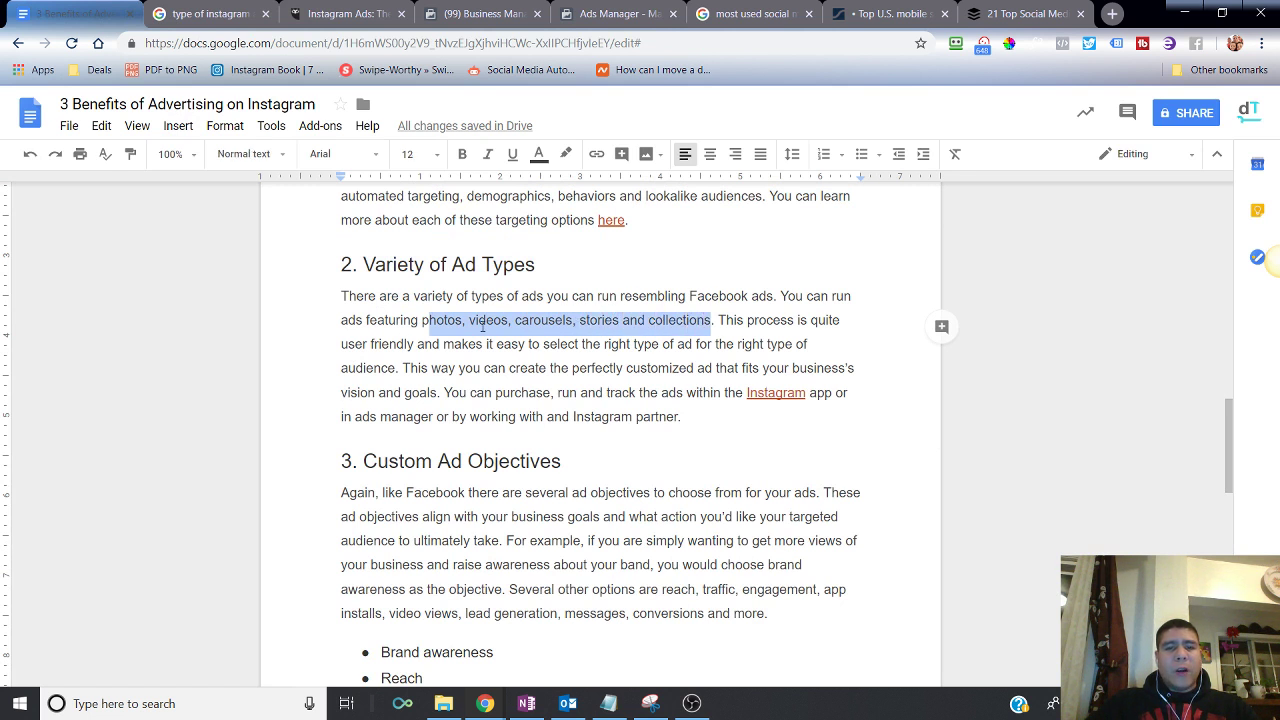
drag(424, 320, 463, 320)
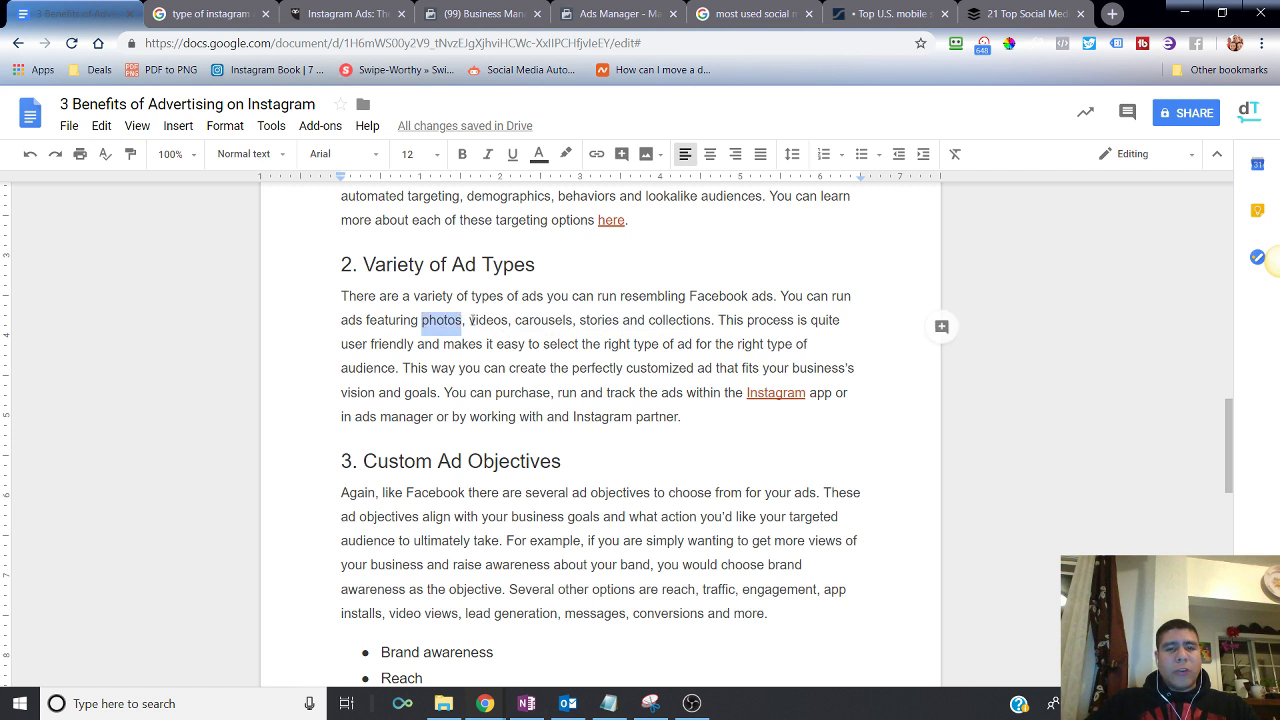
drag(470, 320, 510, 320)
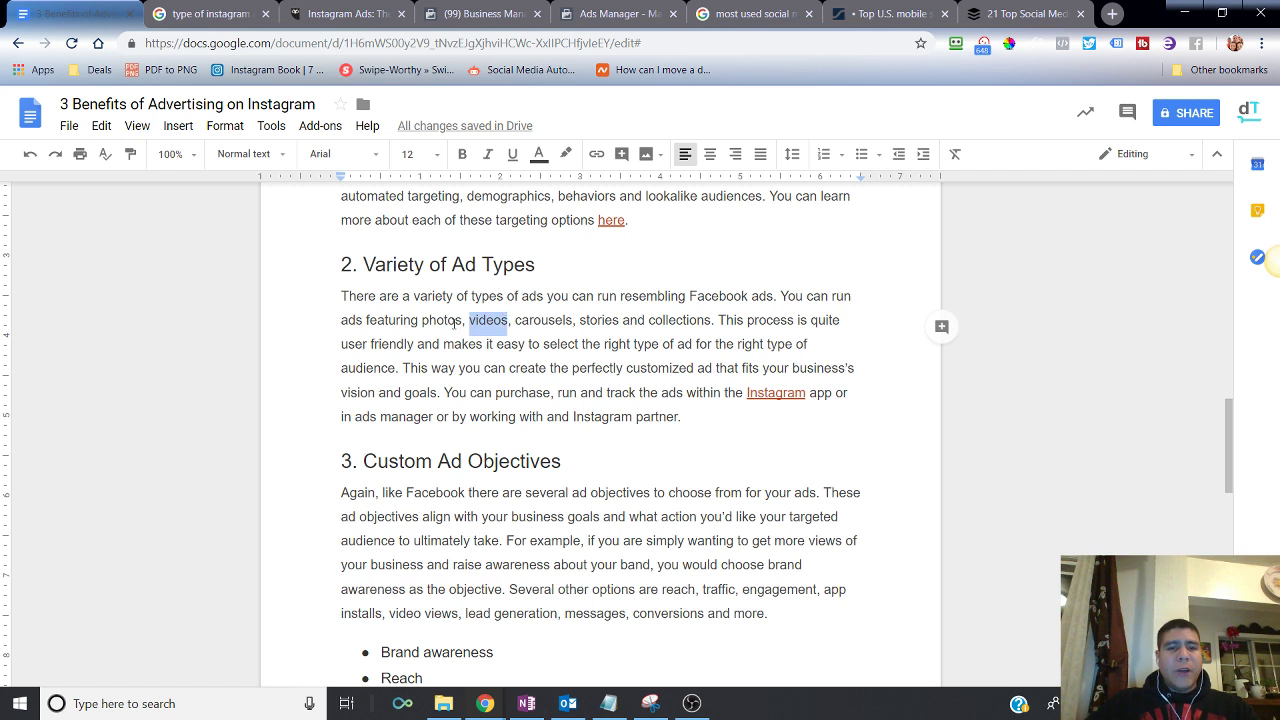
drag(424, 320, 465, 322)
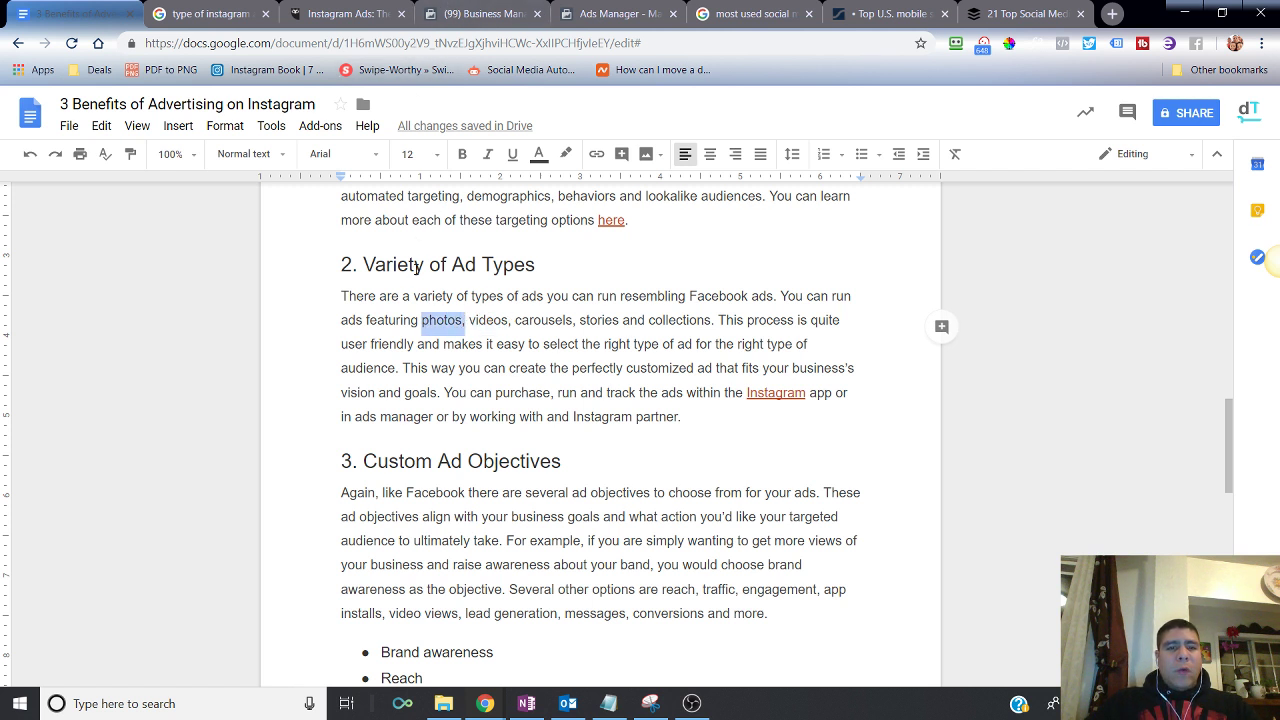
click(421, 320)
drag(426, 320, 698, 320)
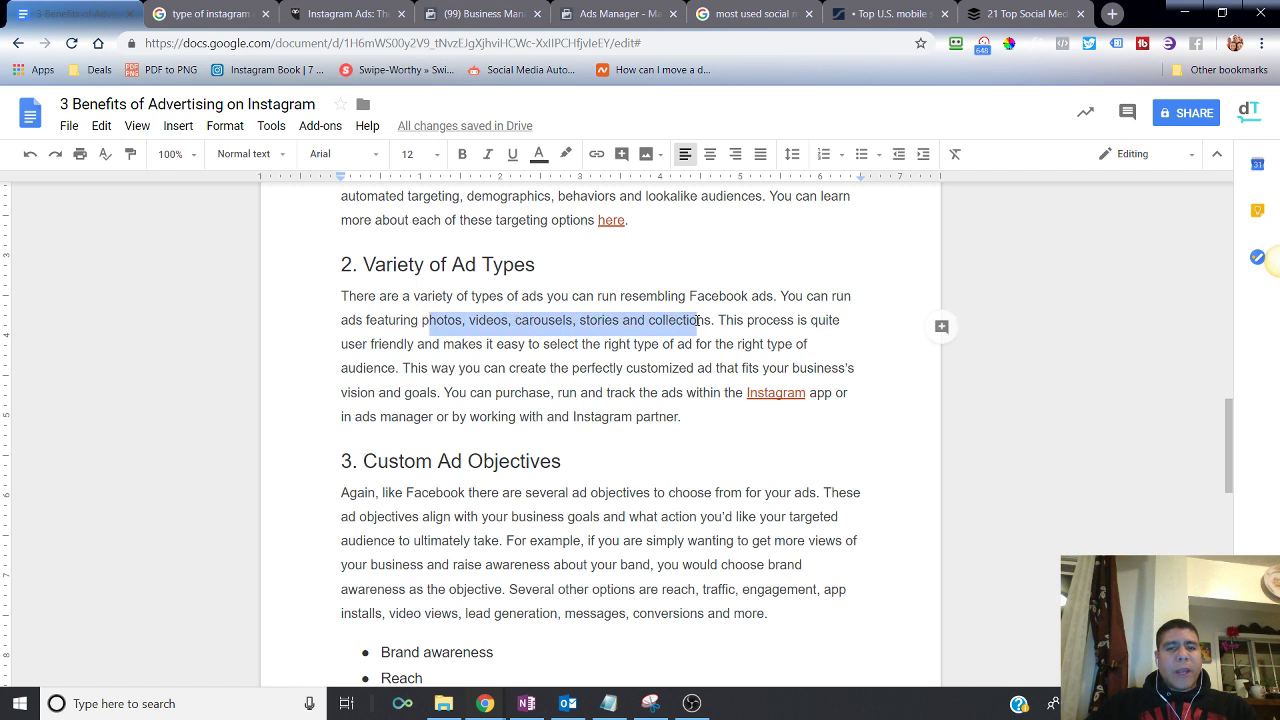
click(615, 14)
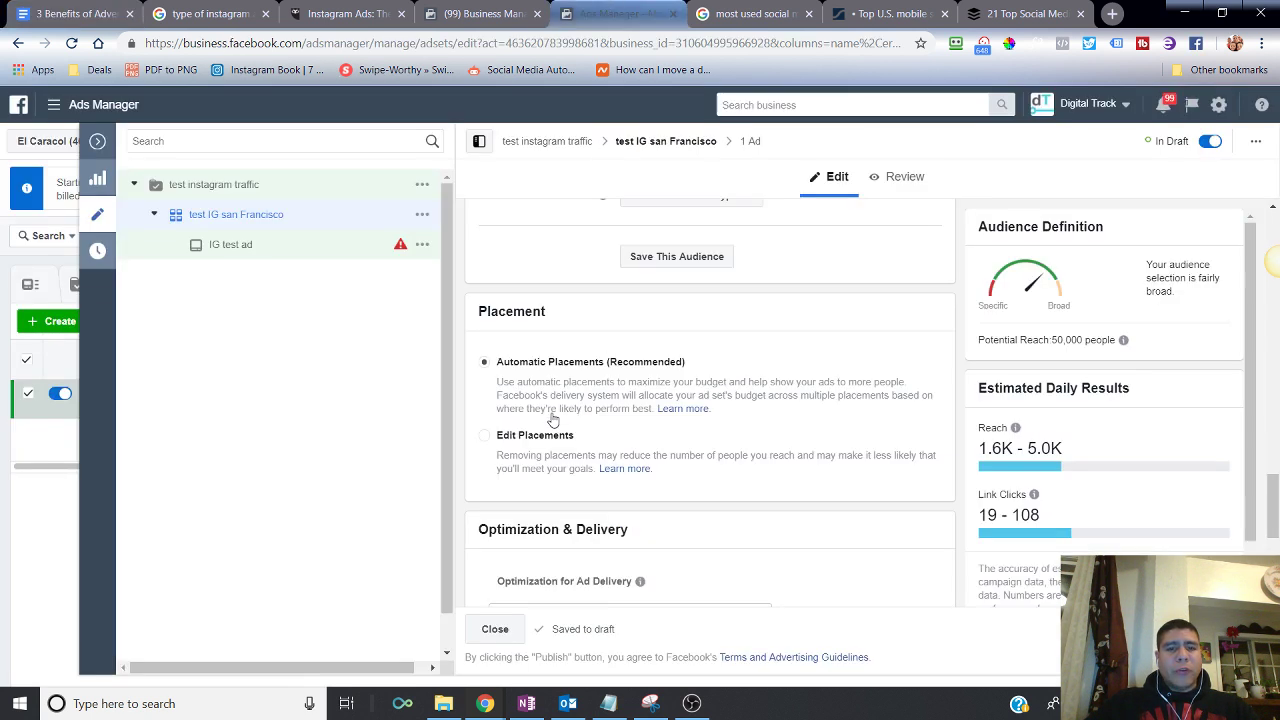
Scroll through the ad set's Placement and Optimization & Delivery sections
scroll(552, 420, down, 1)
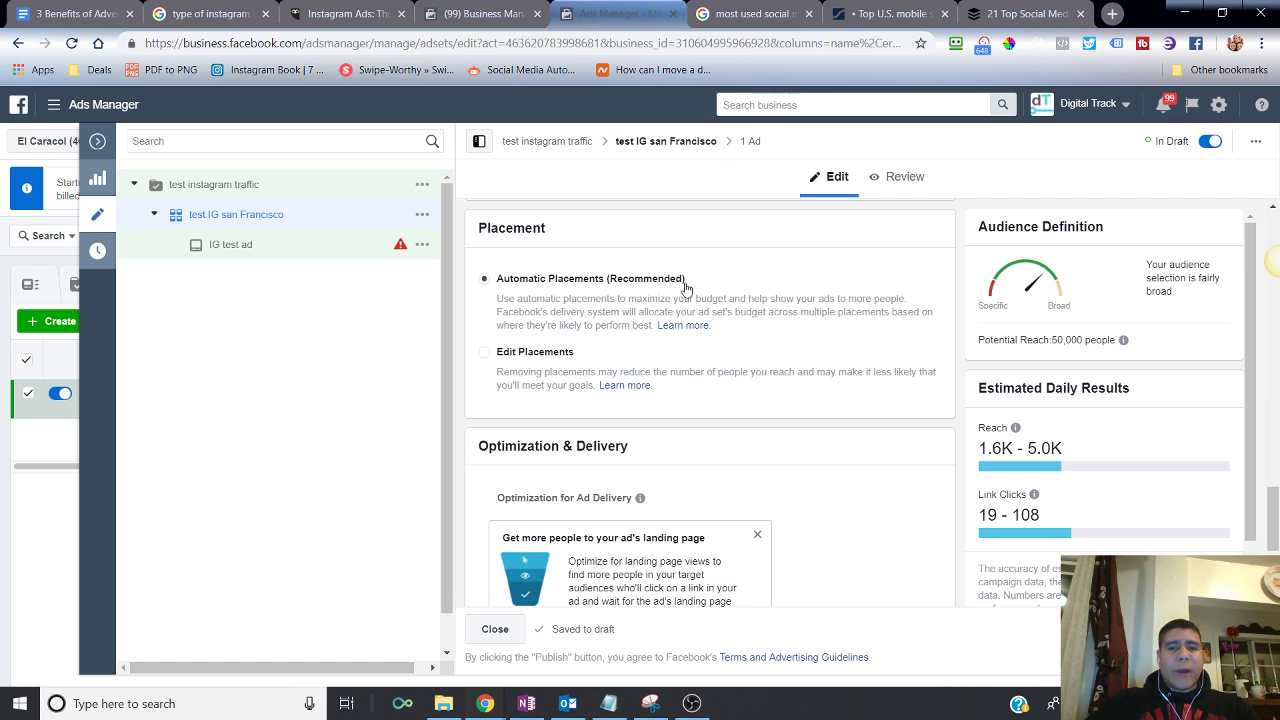
scroll(595, 408, down, 2)
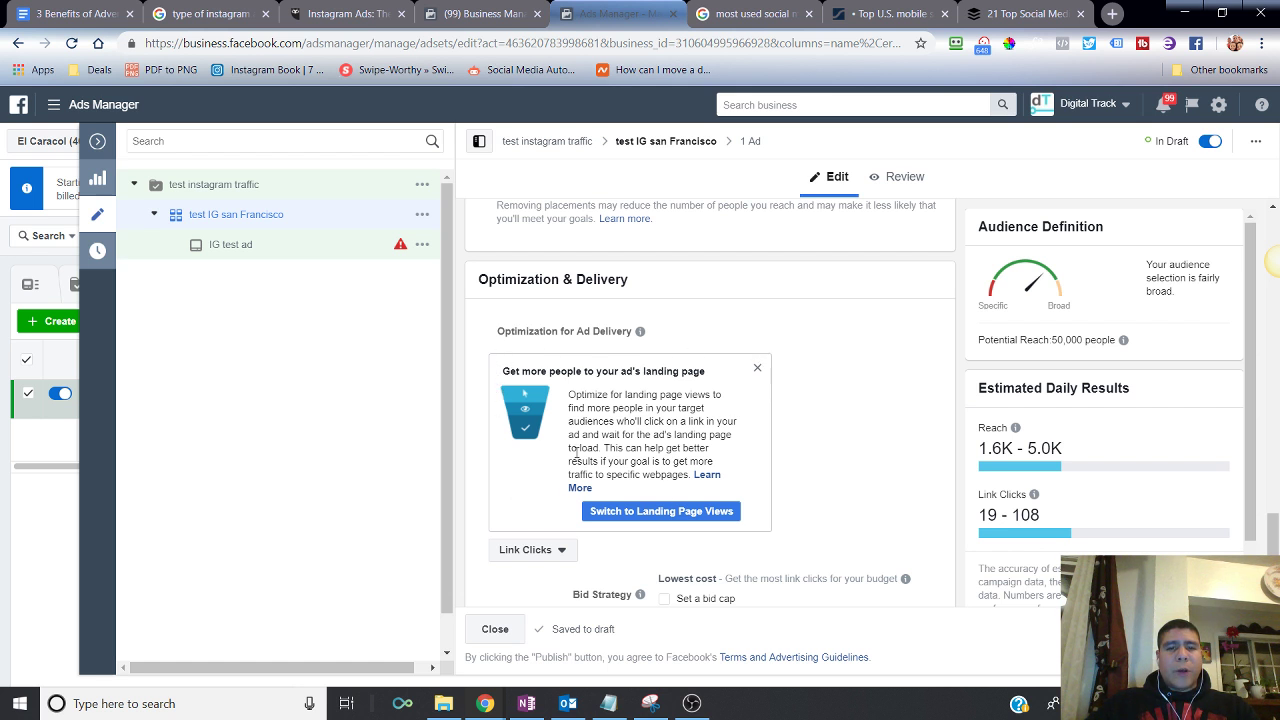
scroll(740, 410, down, 1)
Search Google for 'instagram stories' and show the image results
click(882, 13)
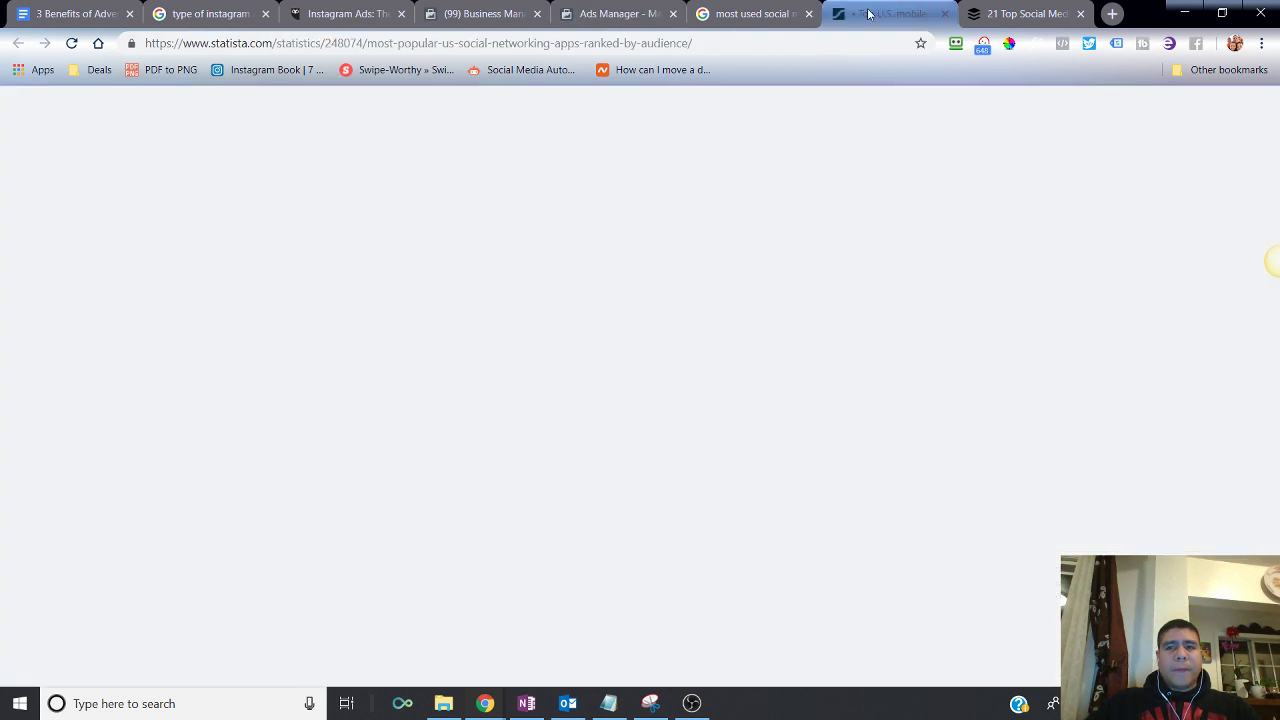
click(763, 8)
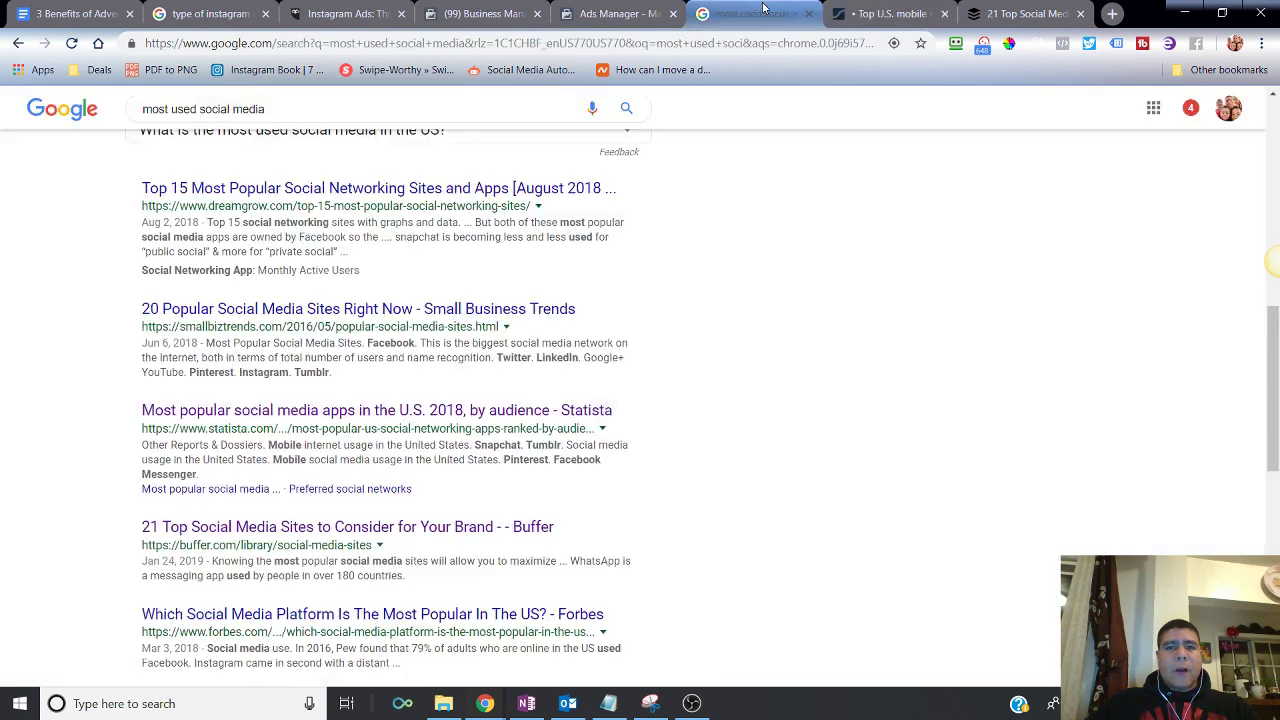
click(408, 106)
key(ctrl+a)
text(instara)
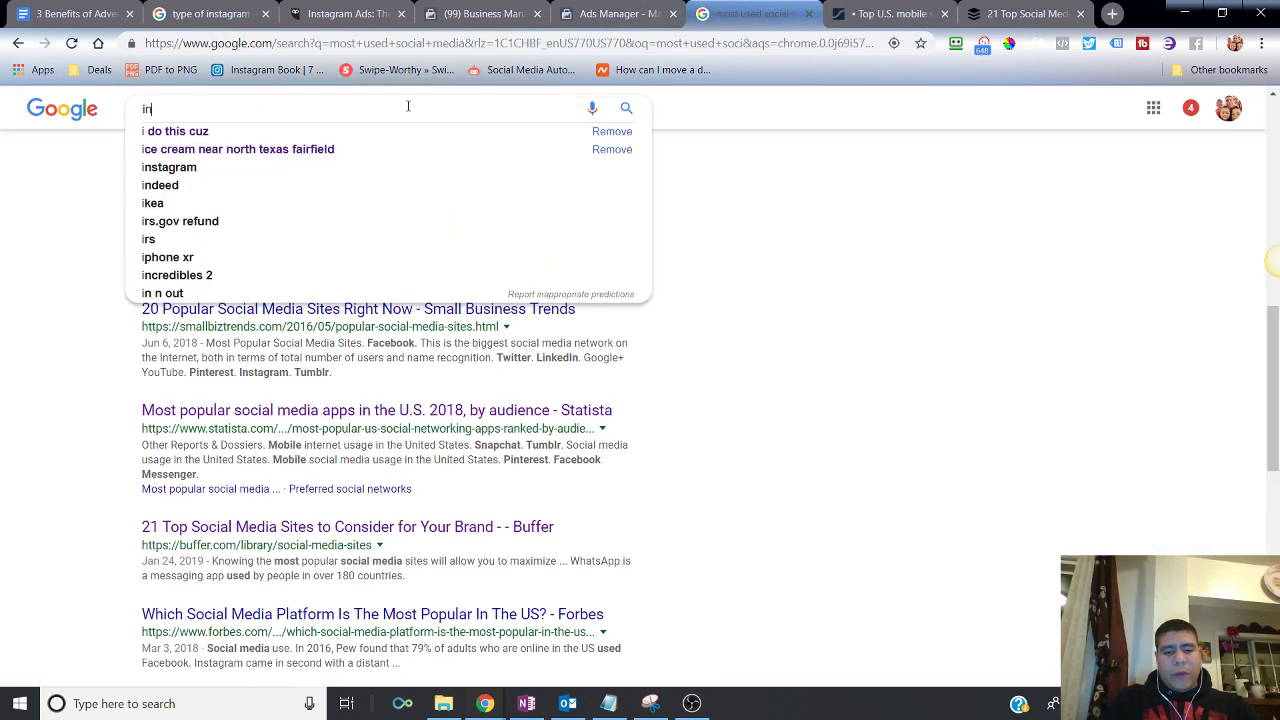
key(BackSpace)
key(BackSpace)
text(gram st)
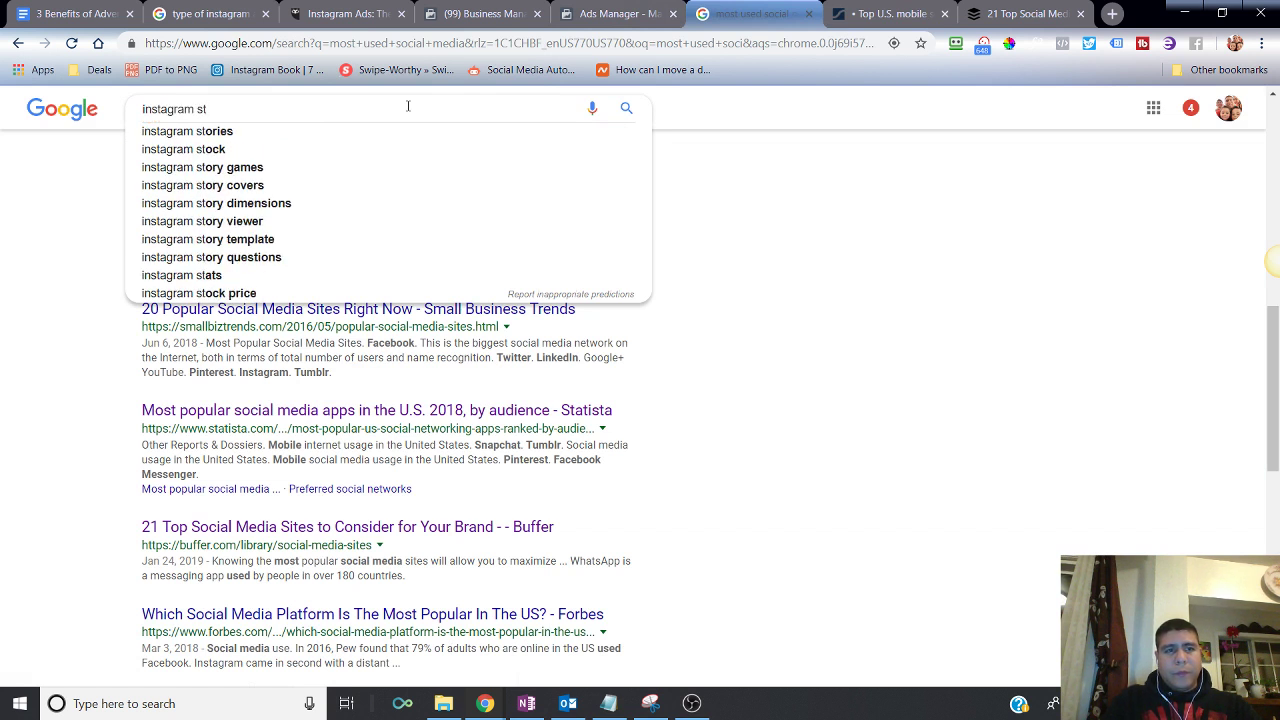
click(336, 131)
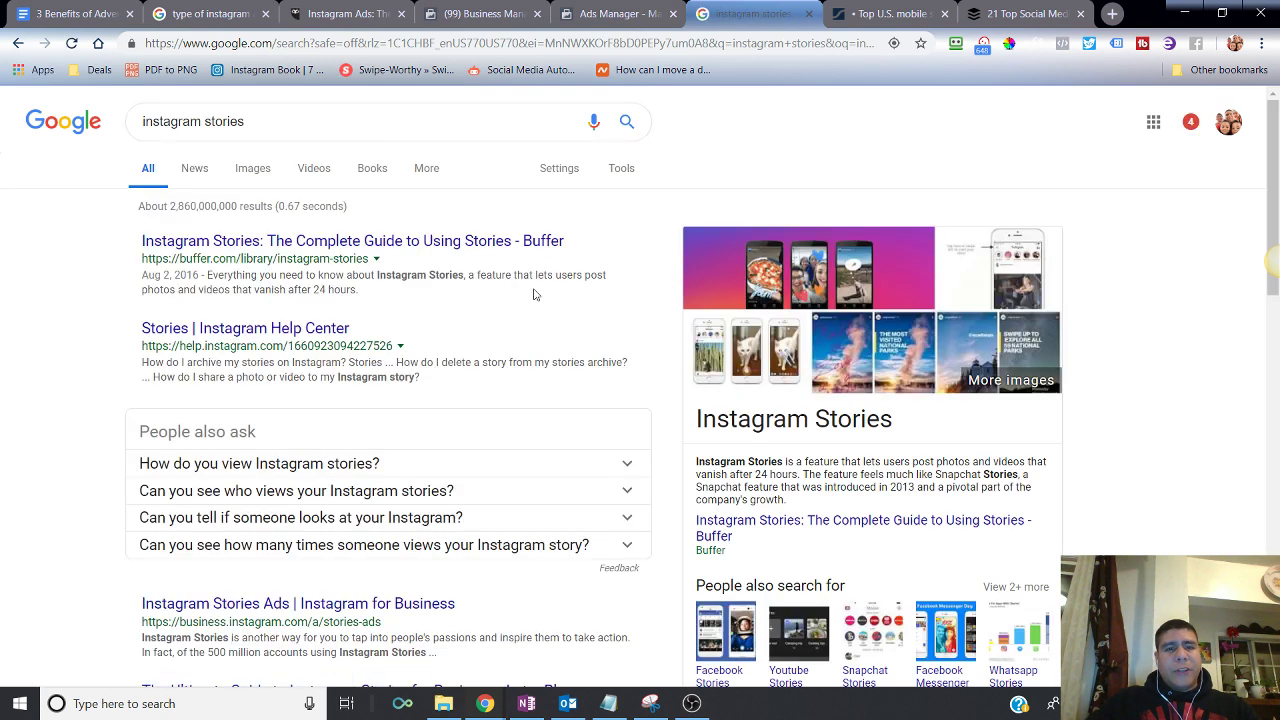
click(252, 168)
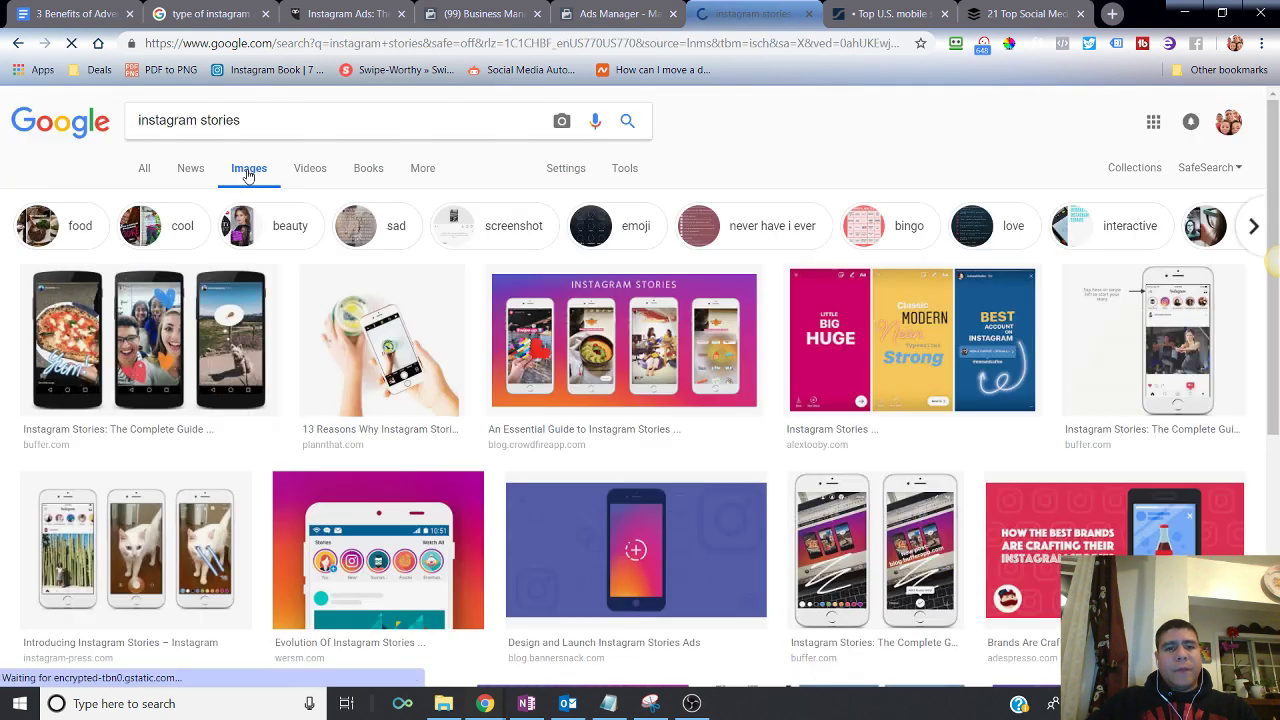
Scroll through the instagram stories image results, then jump back to the top
scroll(420, 340, down, 1)
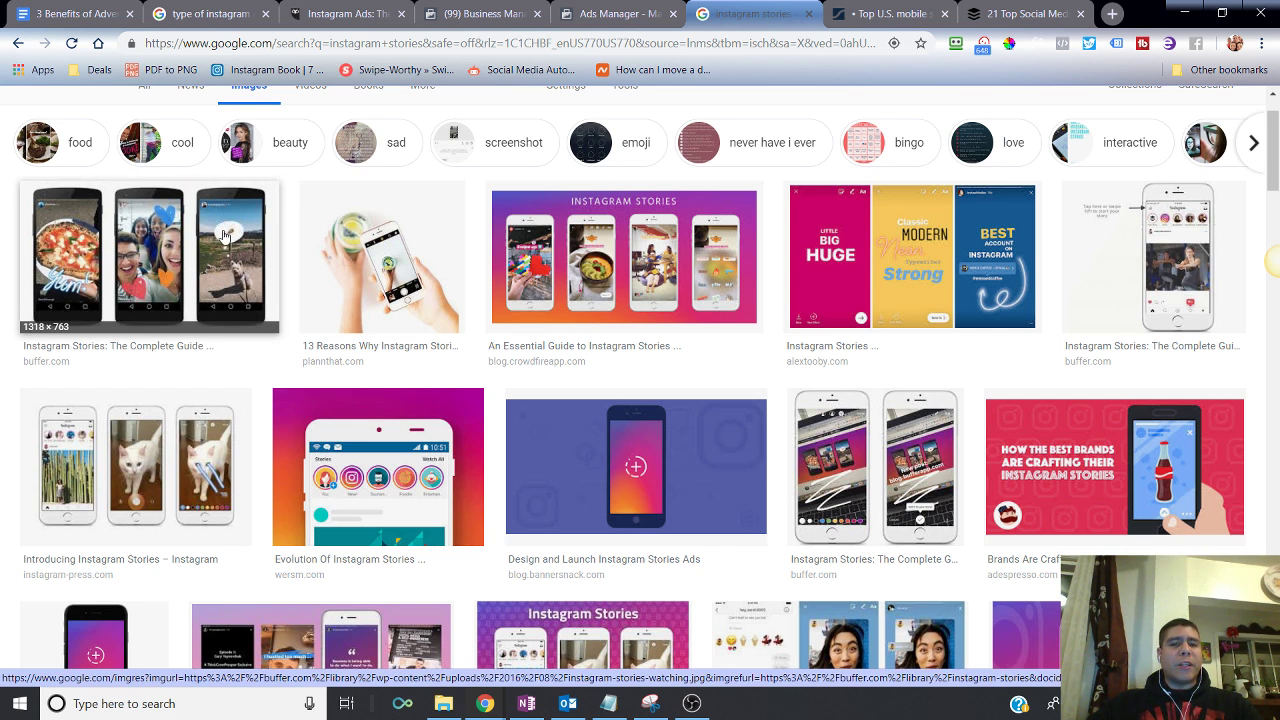
scroll(237, 332, down, 2)
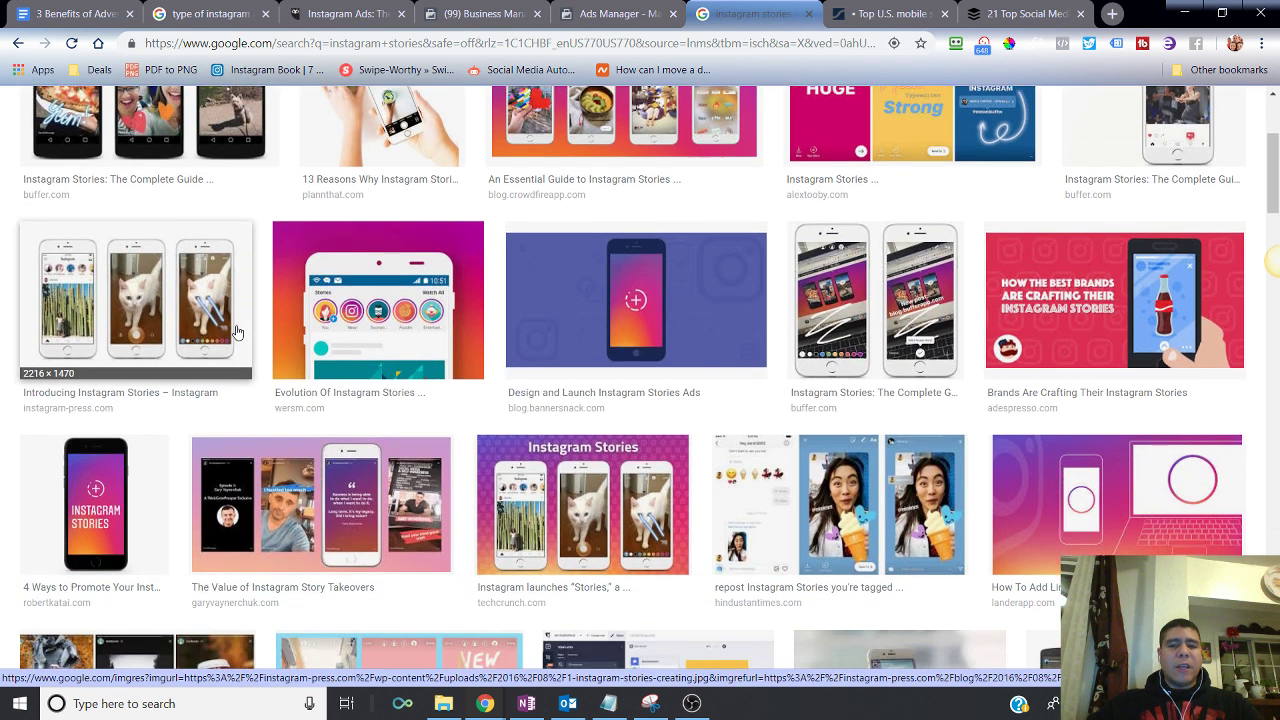
scroll(237, 332, down, 2)
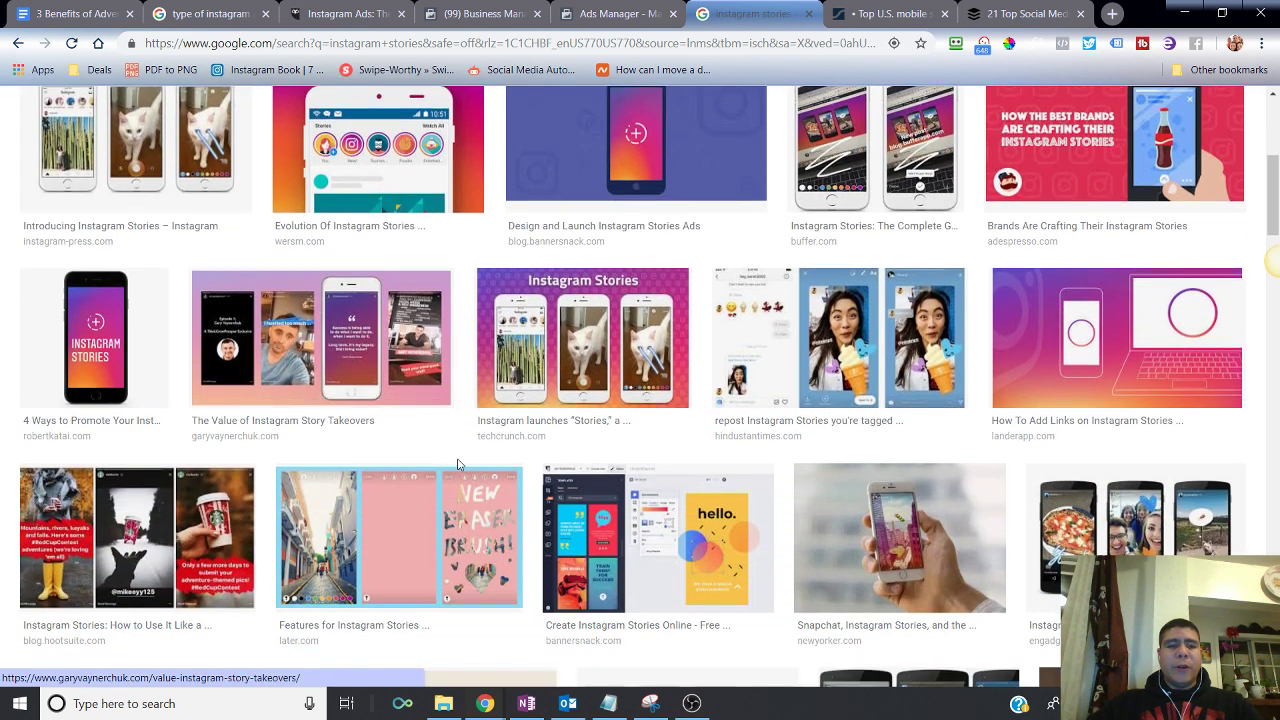
scroll(671, 463, down, 3)
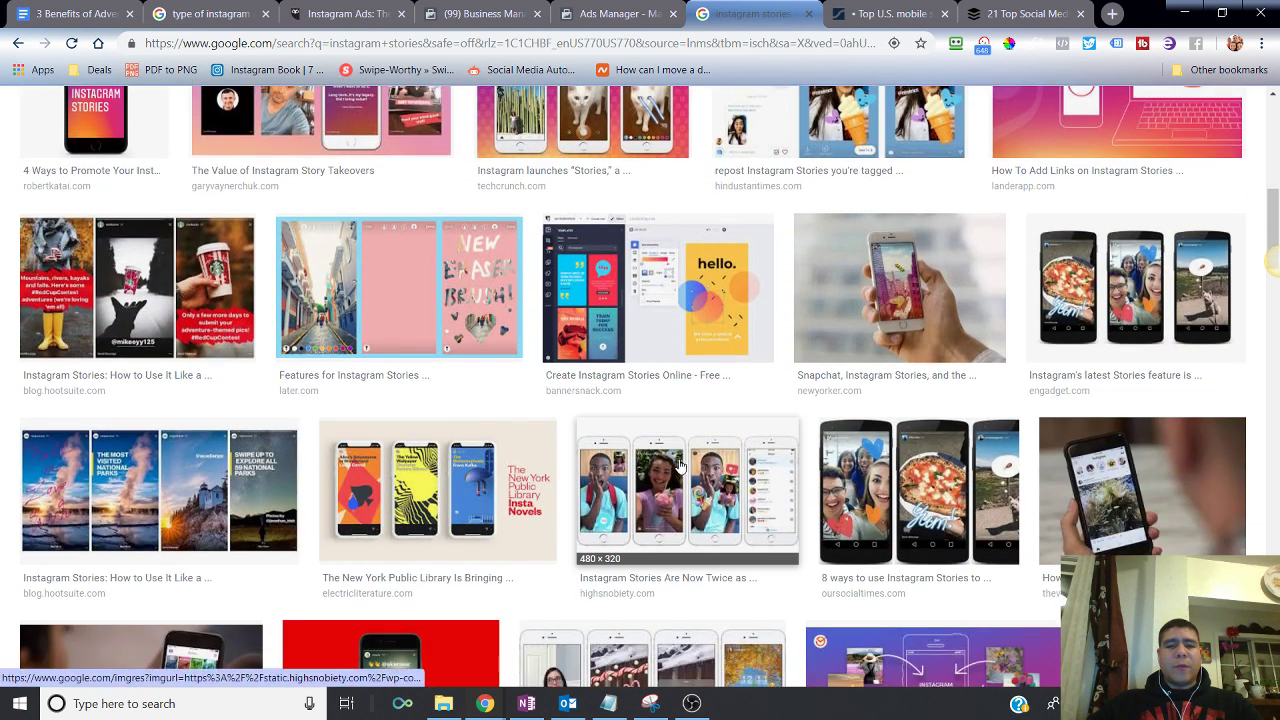
scroll(800, 420, down, 2)
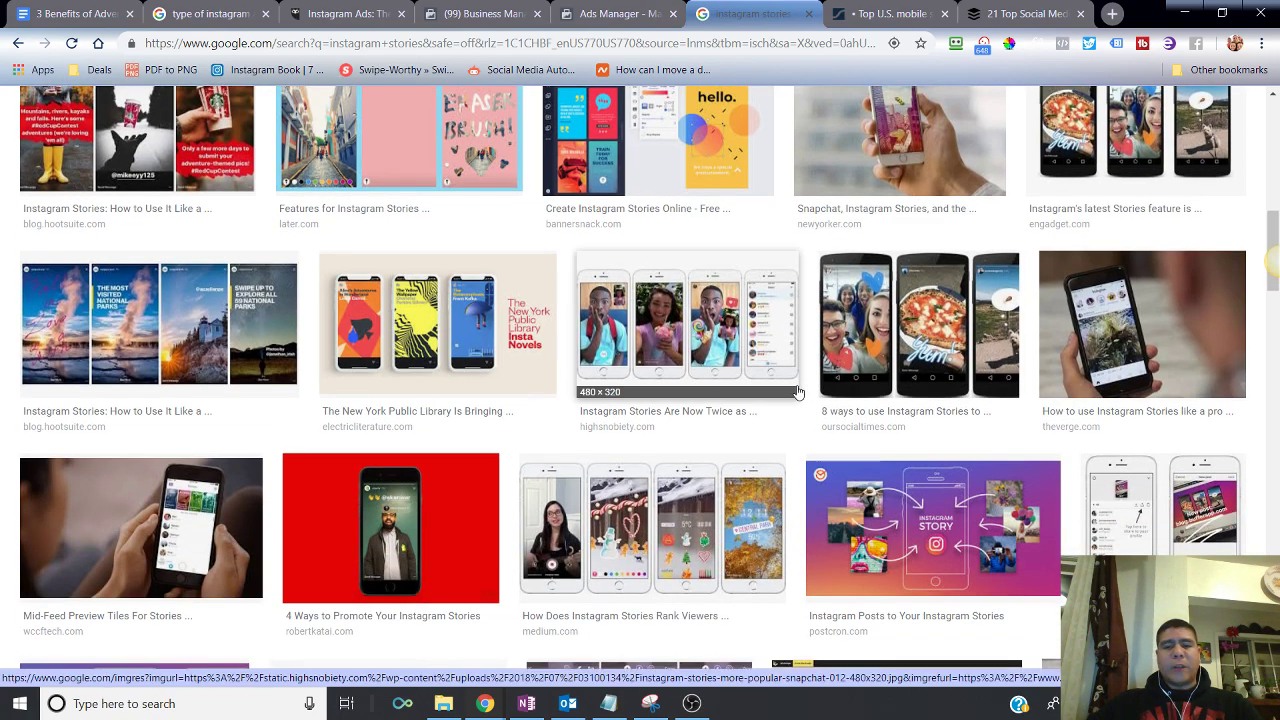
key(Home)
Switch the ad set to Edit Placements and review the Facebook and Instagram placement list
click(598, 12)
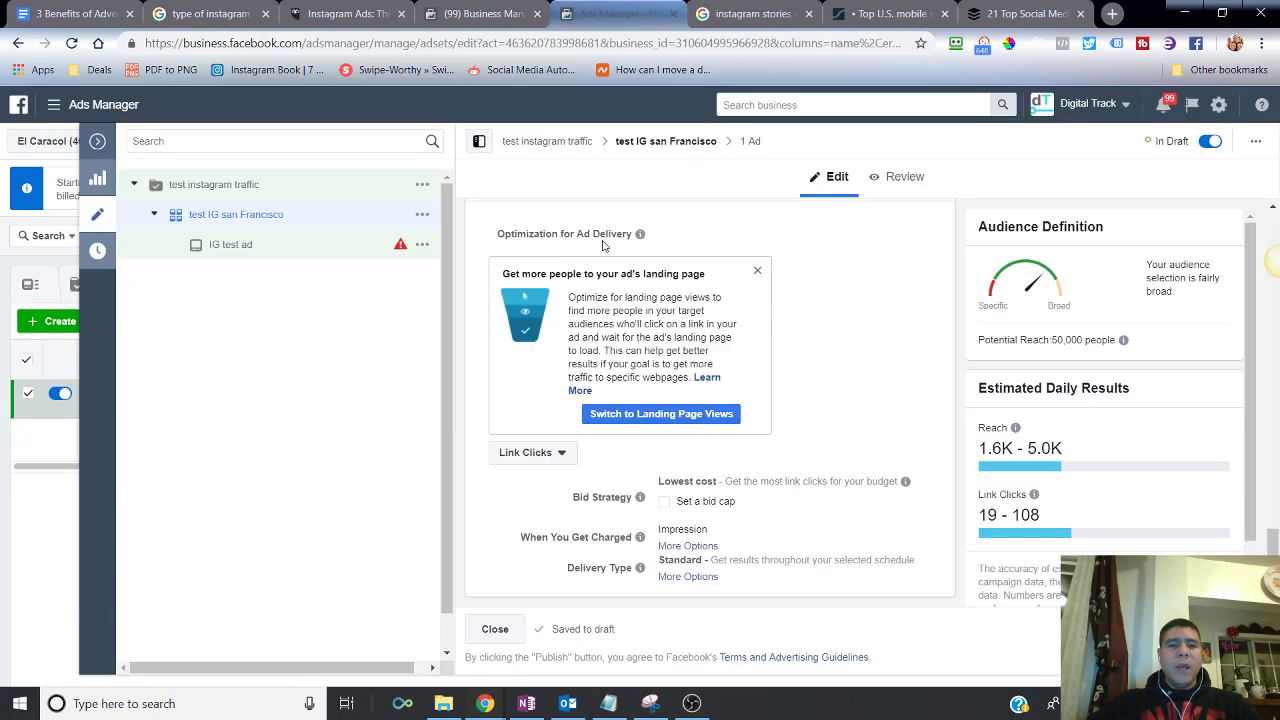
scroll(586, 490, up, 3)
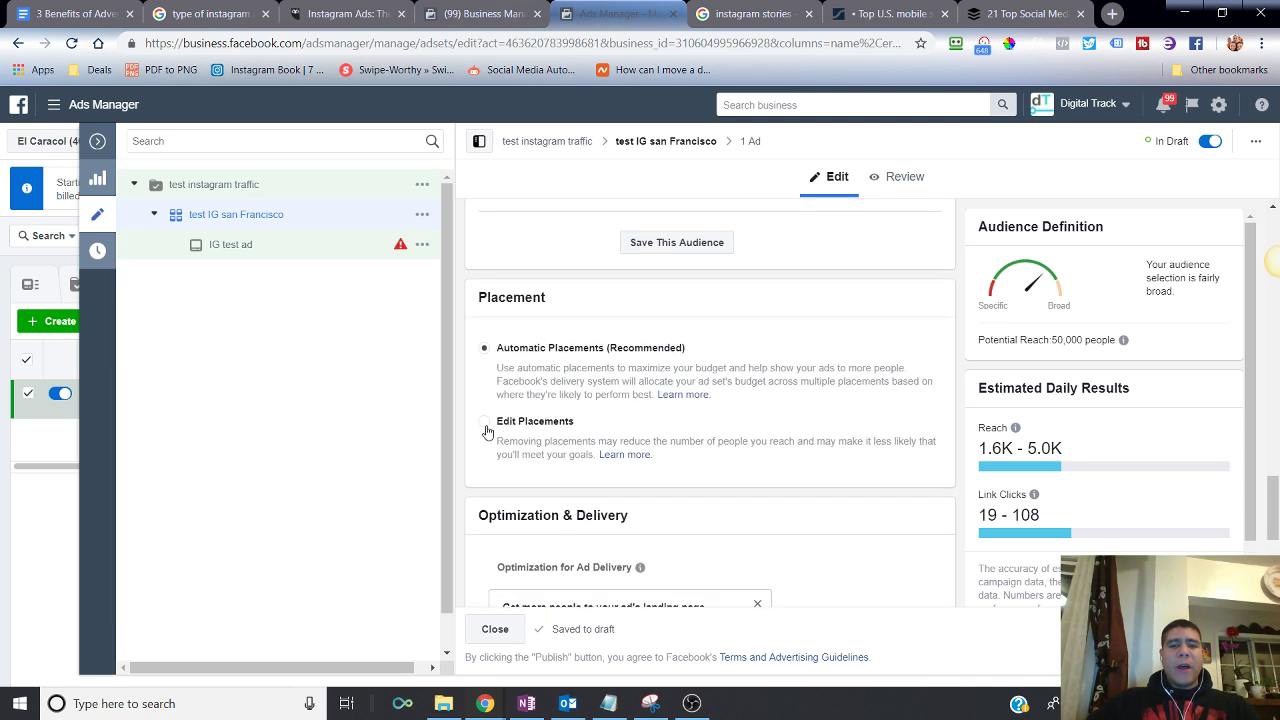
click(485, 424)
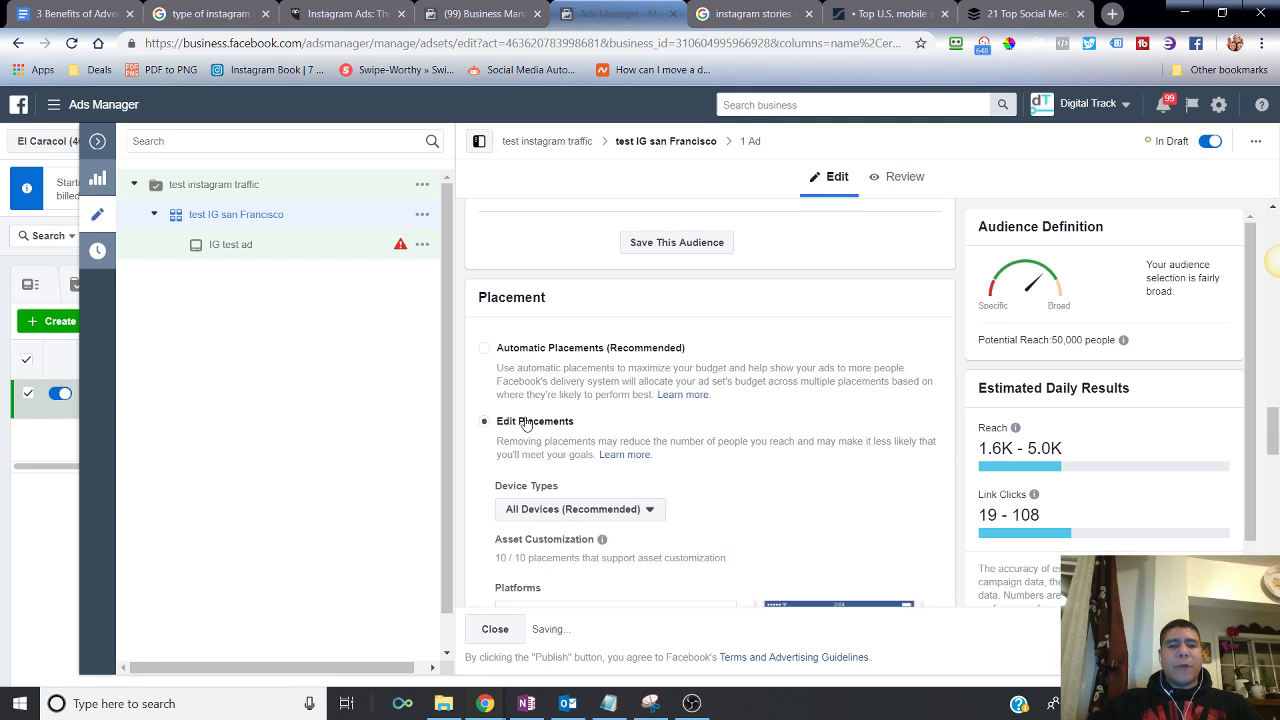
scroll(530, 400, down, 1)
scroll(562, 355, down, 3)
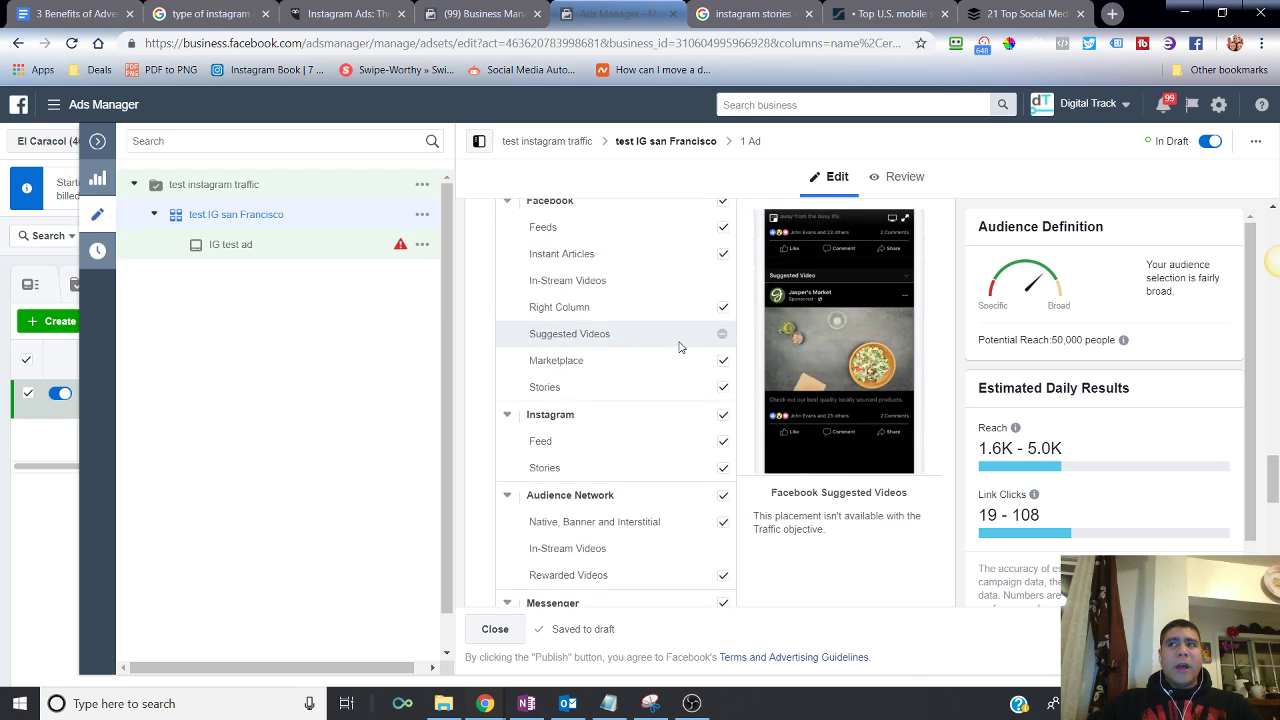
scroll(660, 350, up, 1)
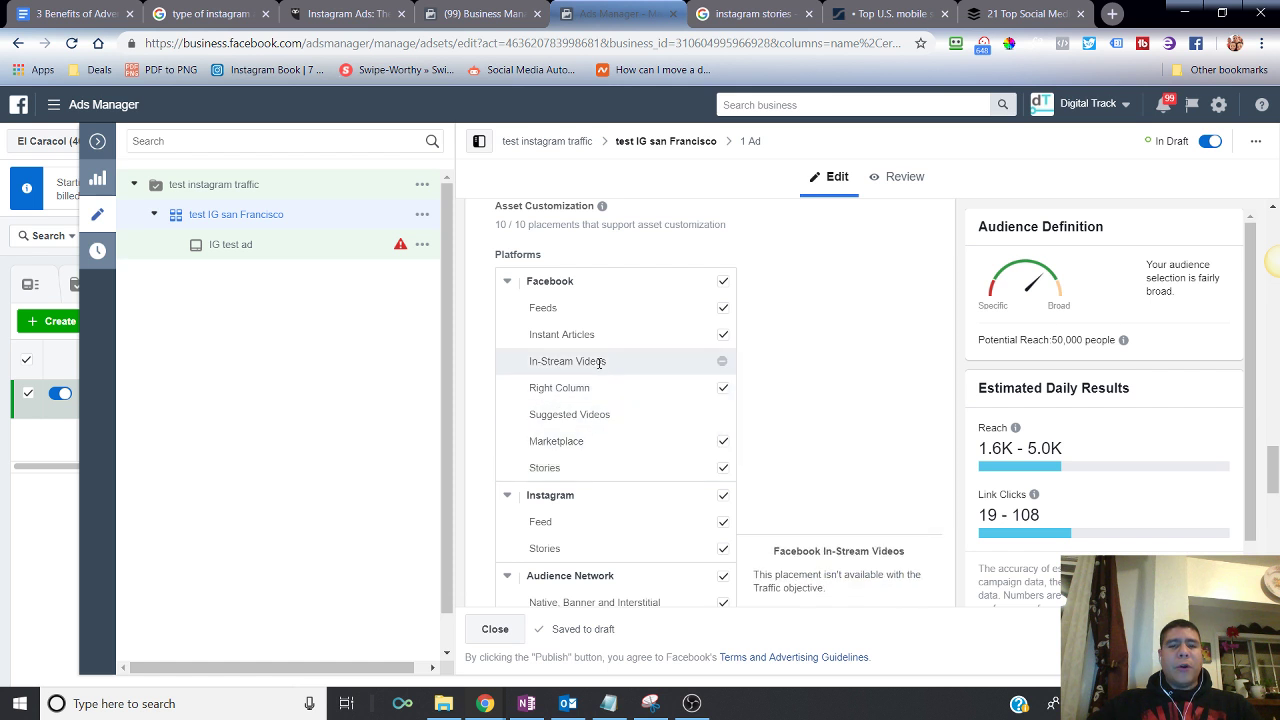
scroll(560, 440, down, 1)
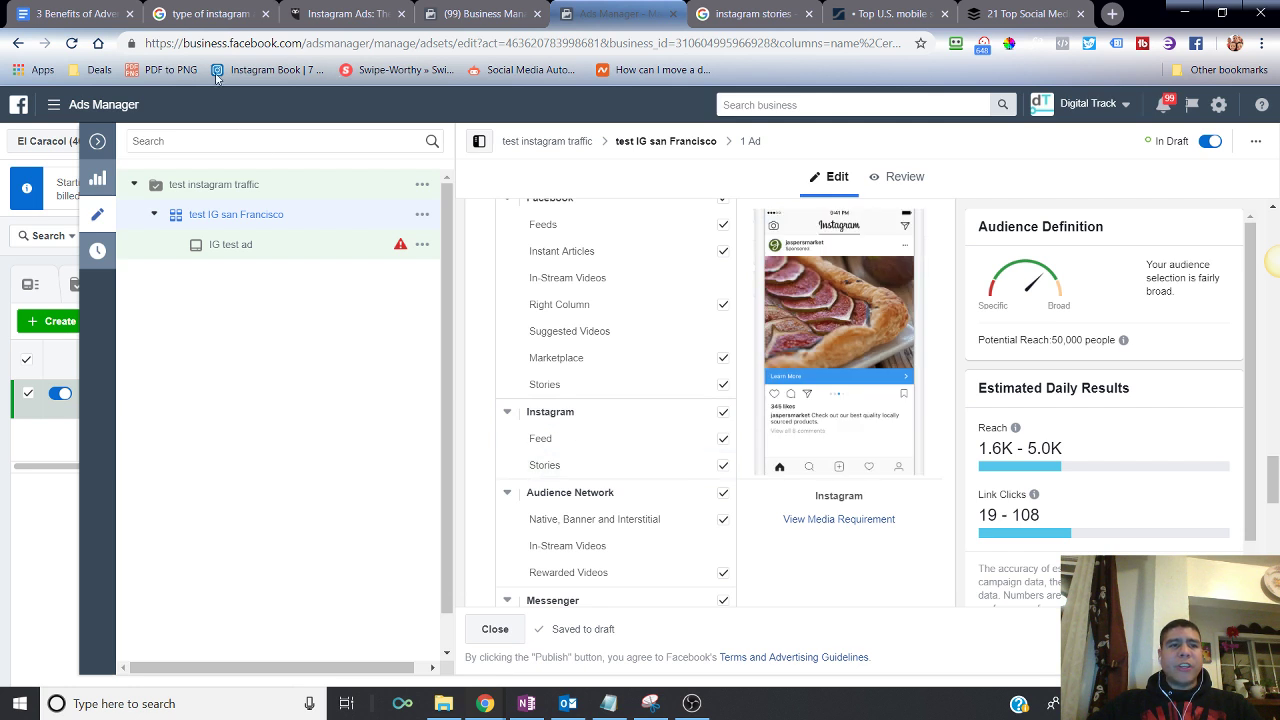
In the Instagram ads document, highlight the list of ad formats
click(117, 20)
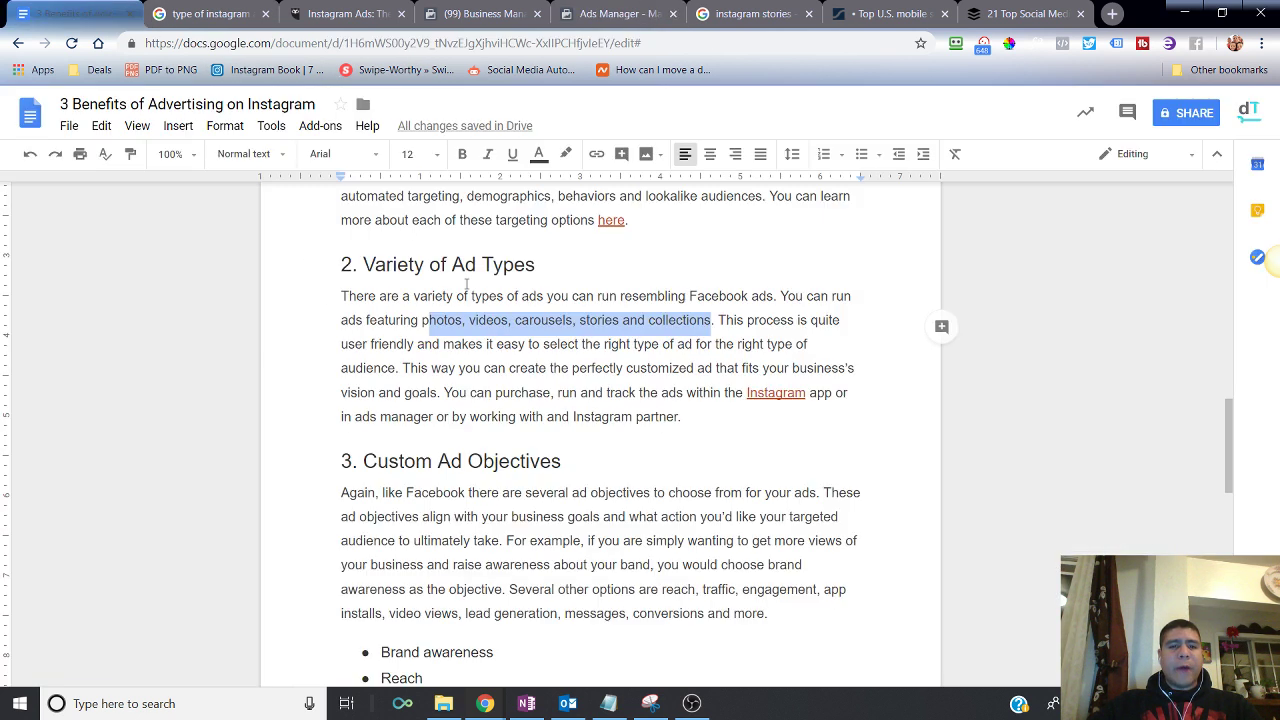
drag(470, 320, 700, 319)
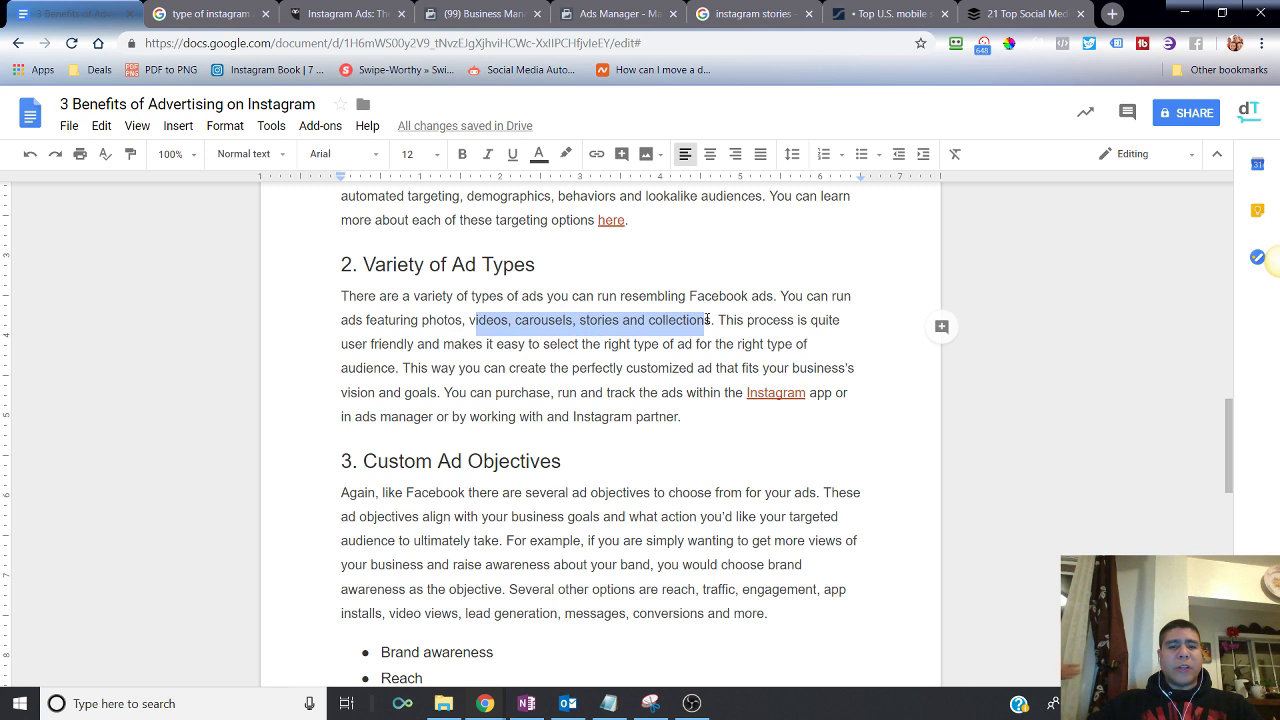
scroll(668, 323, up, 3)
scroll(668, 323, down, 5)
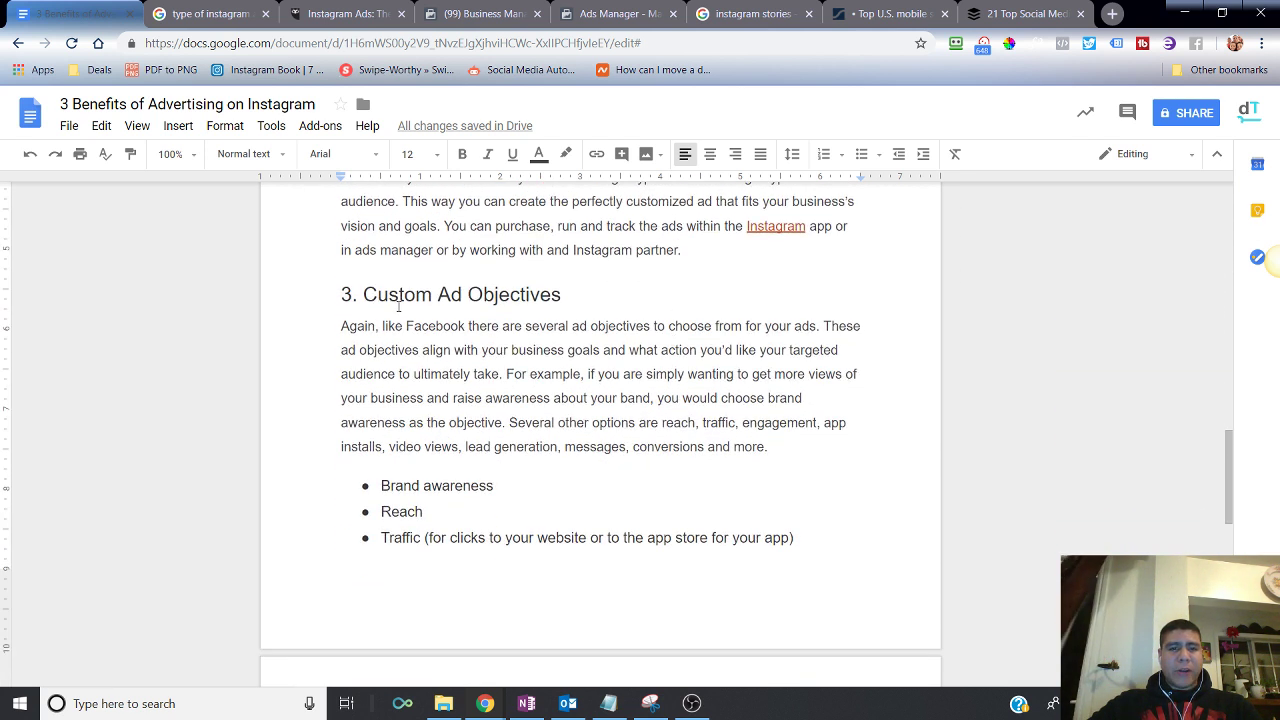
Highlight the Custom Ad Objectives heading and the Brand awareness and Reach objectives
drag(388, 294, 562, 294)
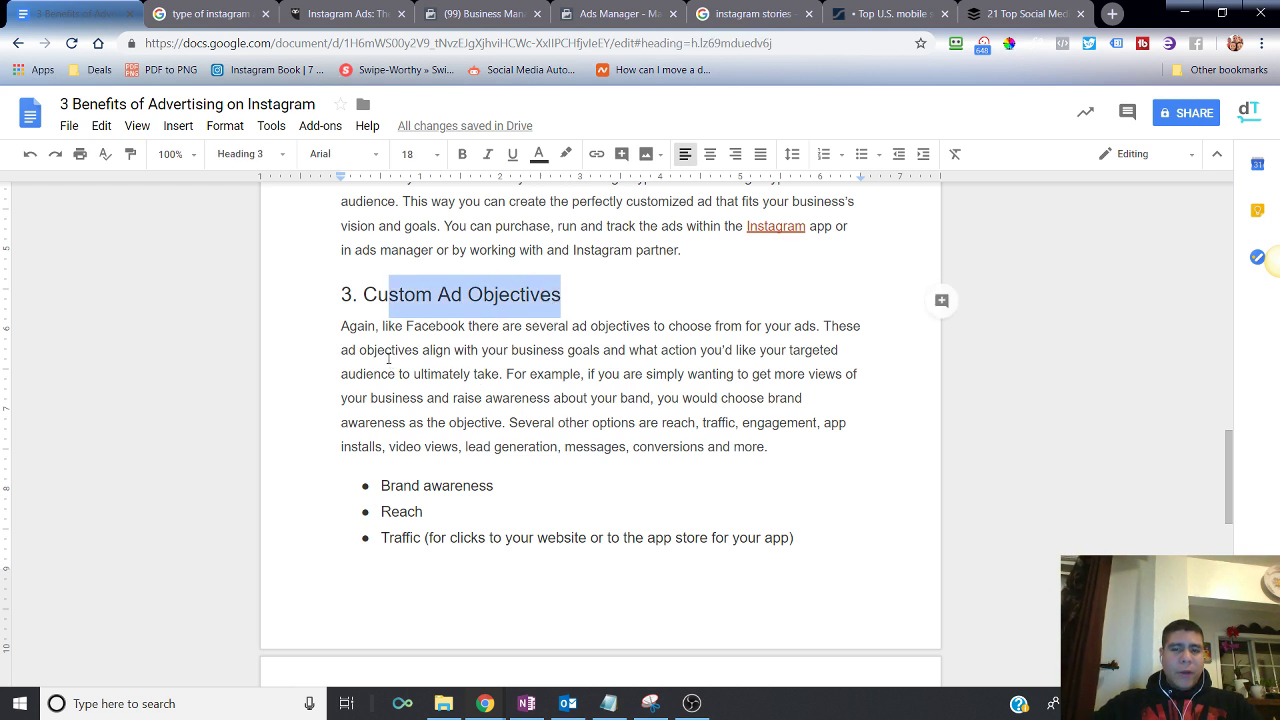
scroll(388, 358, down, 1)
scroll(388, 358, up, 1)
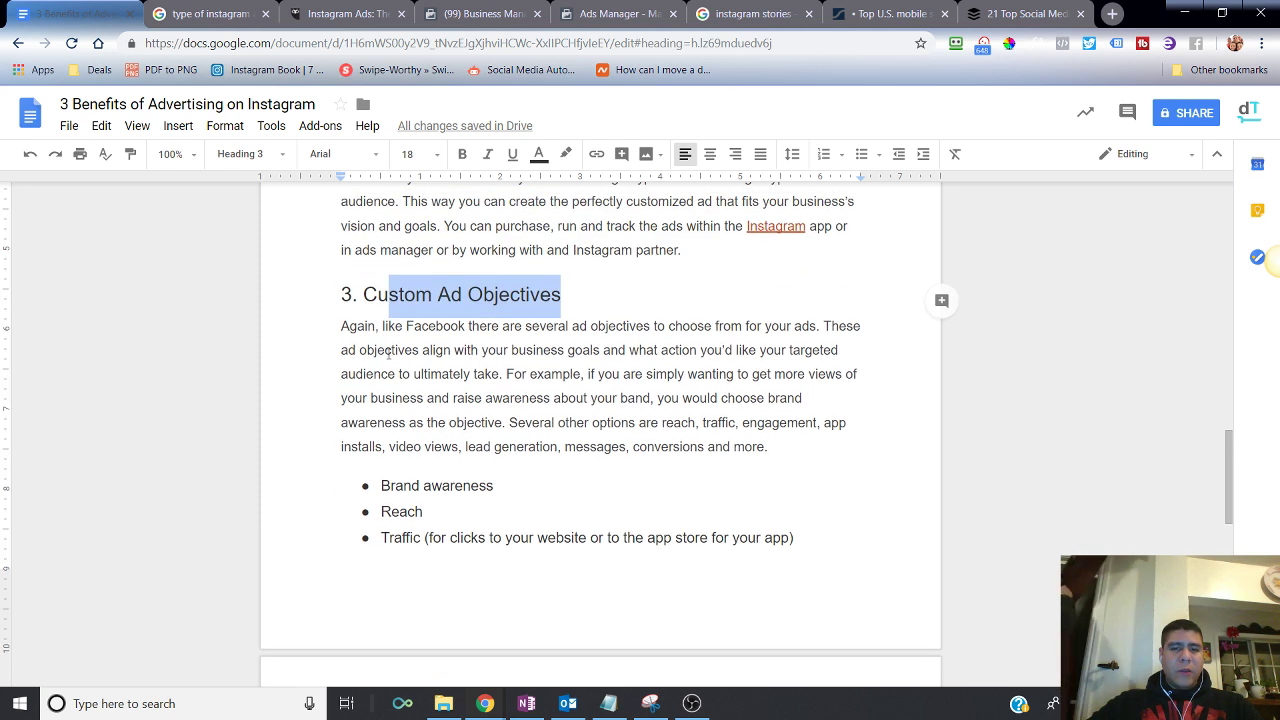
scroll(385, 445, down, 1)
scroll(380, 407, down, 1)
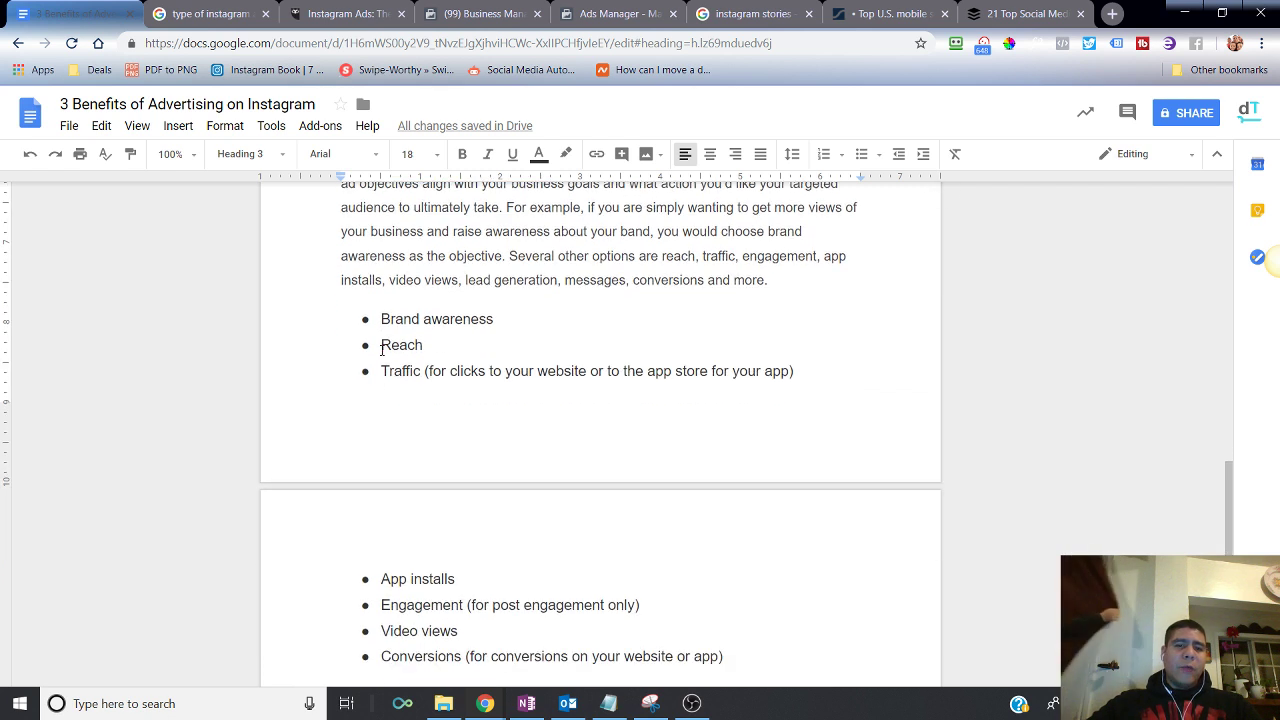
scroll(393, 558, up, 1)
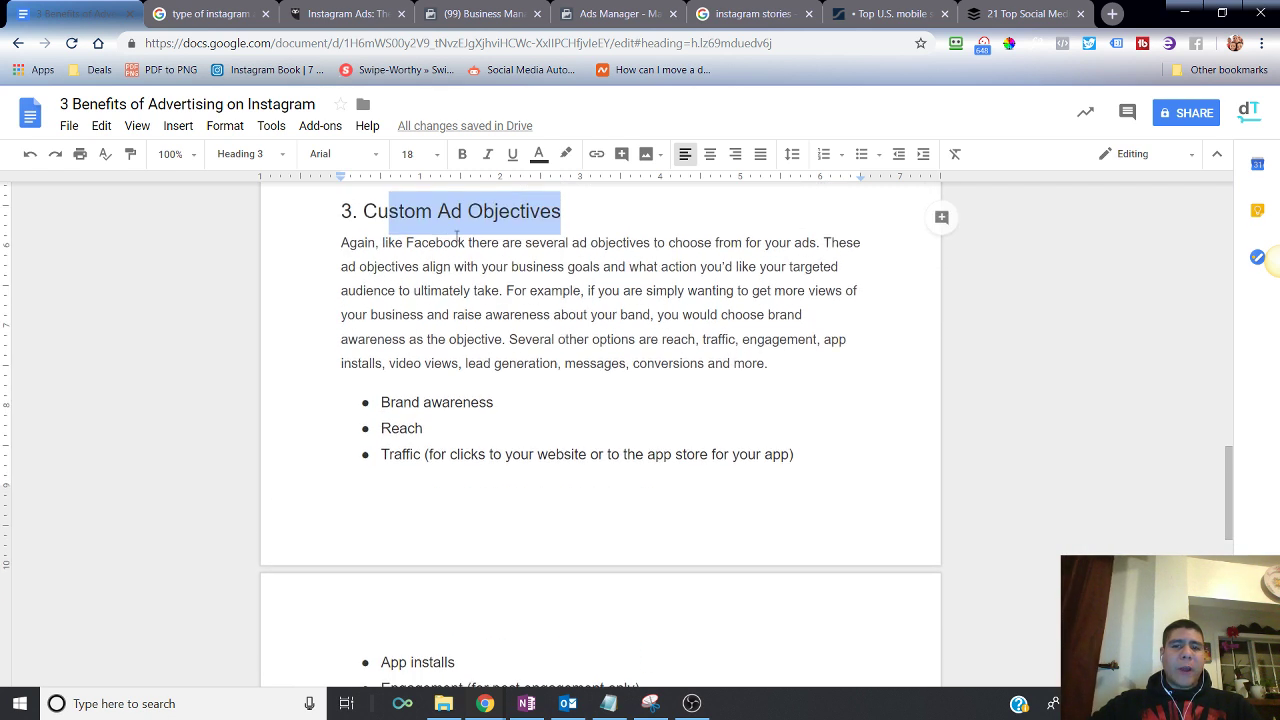
drag(395, 407, 463, 409)
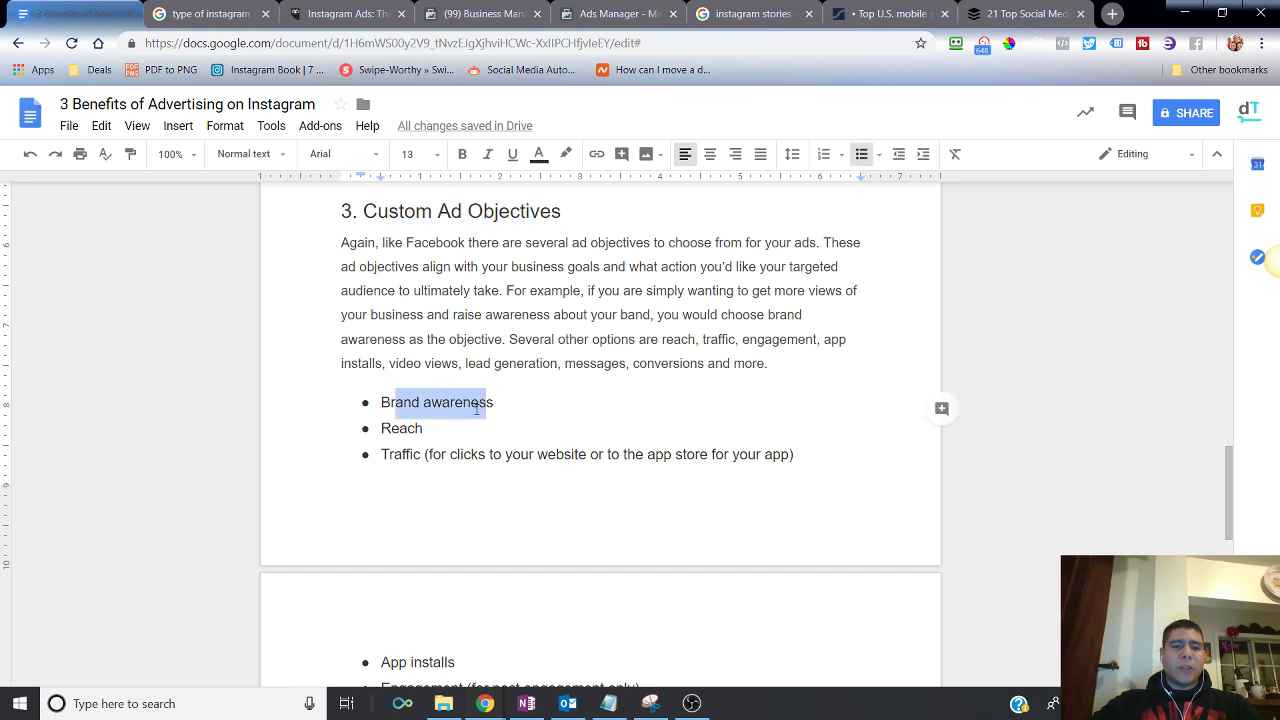
drag(381, 428, 597, 450)
Highlight the Engagement and Video views objectives and the word messages, then go to Business Manager
scroll(580, 449, down, 1)
scroll(557, 449, down, 1)
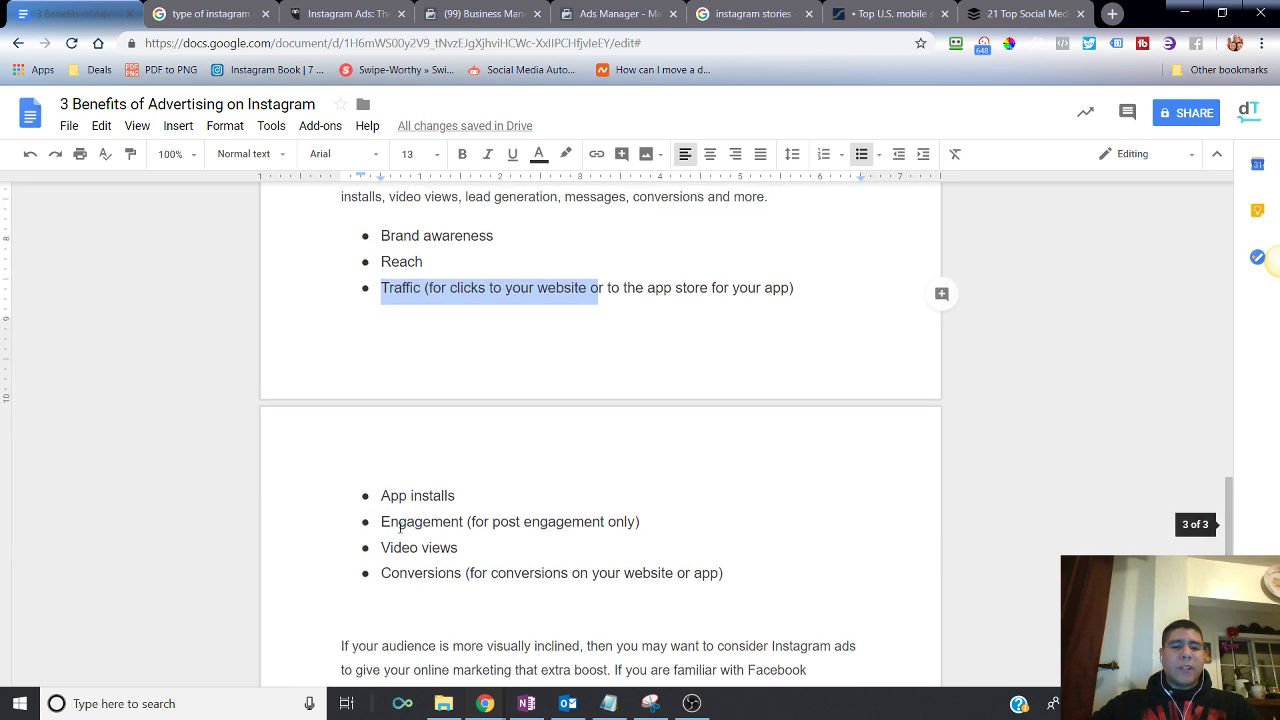
drag(392, 524, 516, 523)
drag(390, 549, 580, 574)
scroll(585, 574, up, 1)
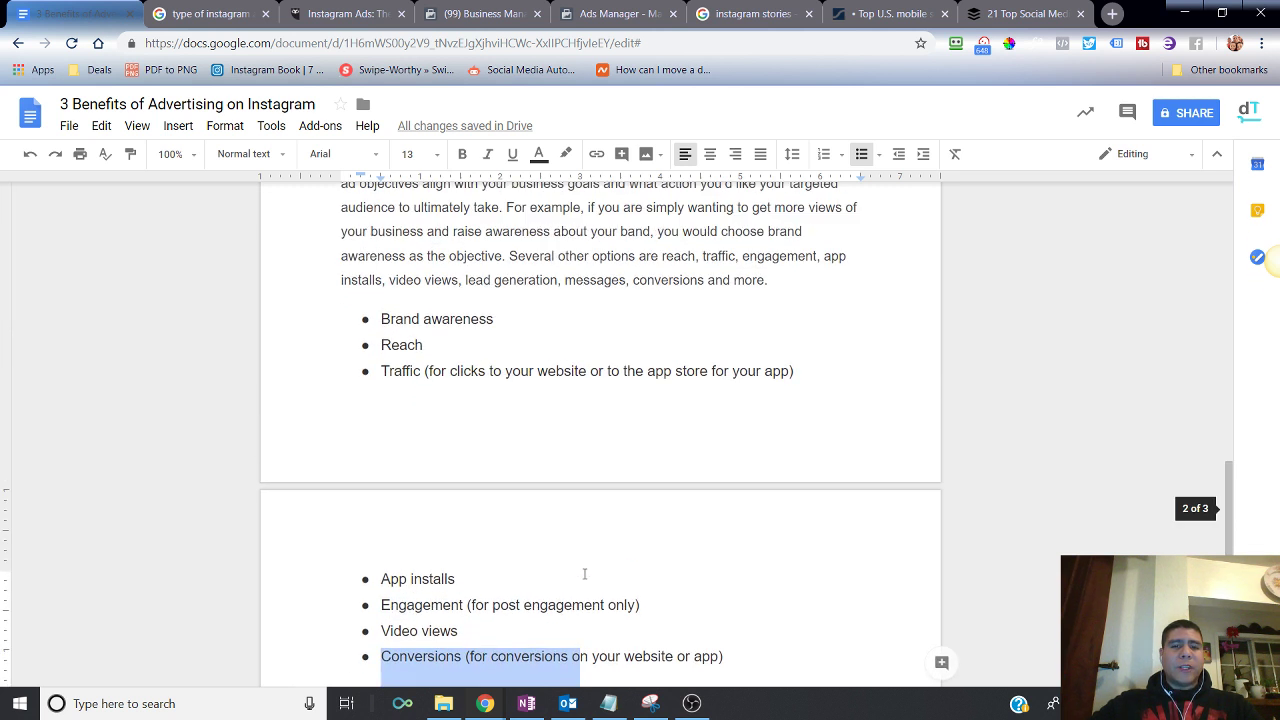
scroll(585, 574, up, 1)
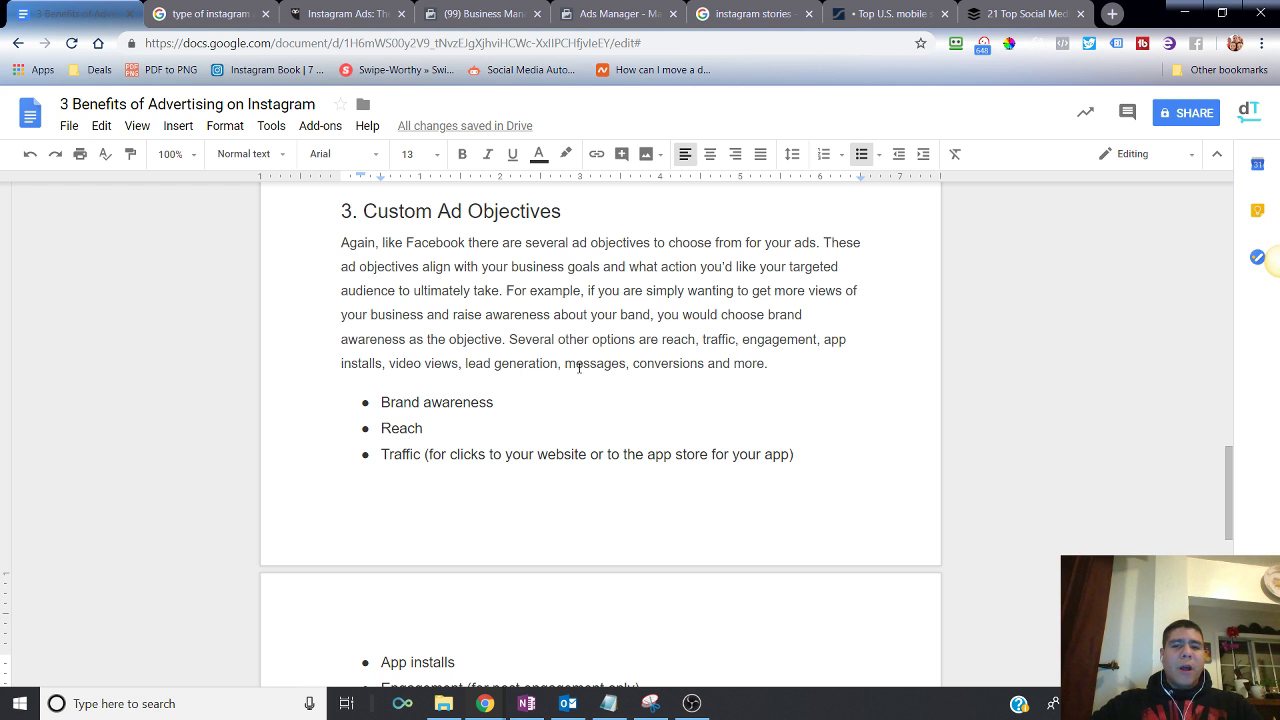
drag(574, 364, 603, 364)
scroll(601, 364, down, 3)
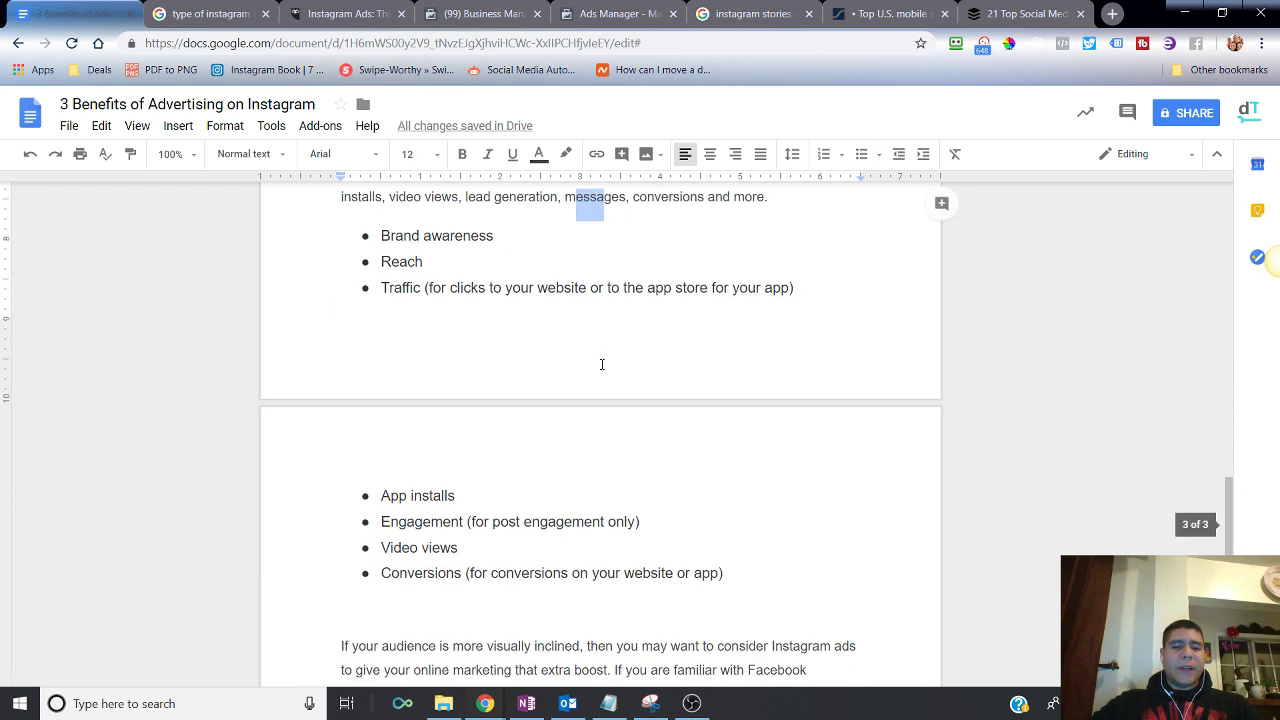
scroll(595, 330, up, 3)
click(467, 8)
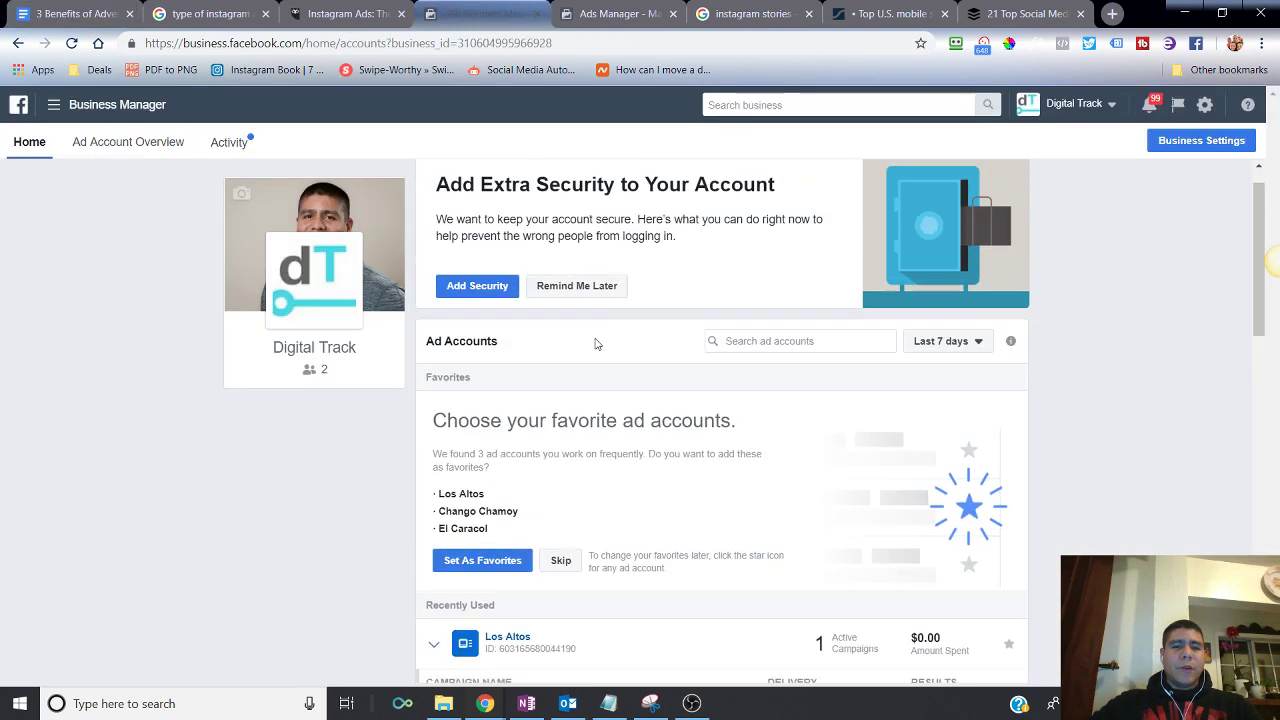
In the campaign settings, change the objective from Traffic to Messages
click(617, 13)
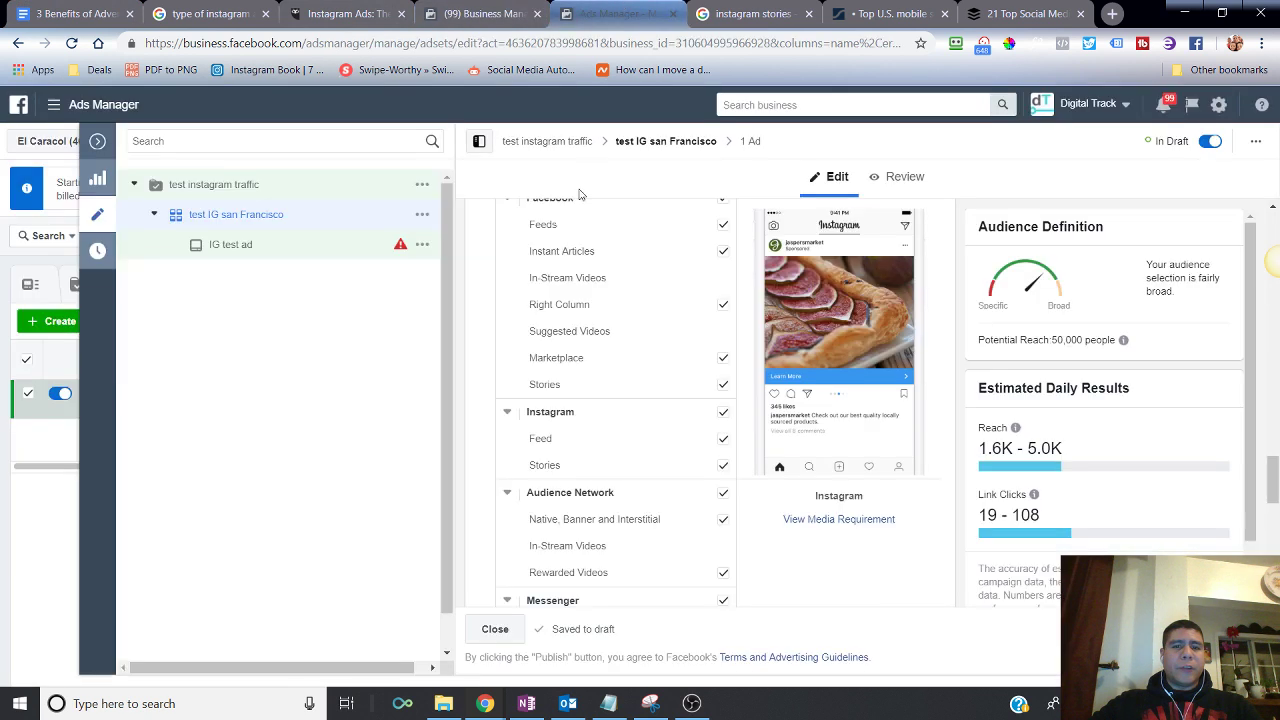
scroll(567, 297, up, 3)
scroll(567, 297, up, 3)
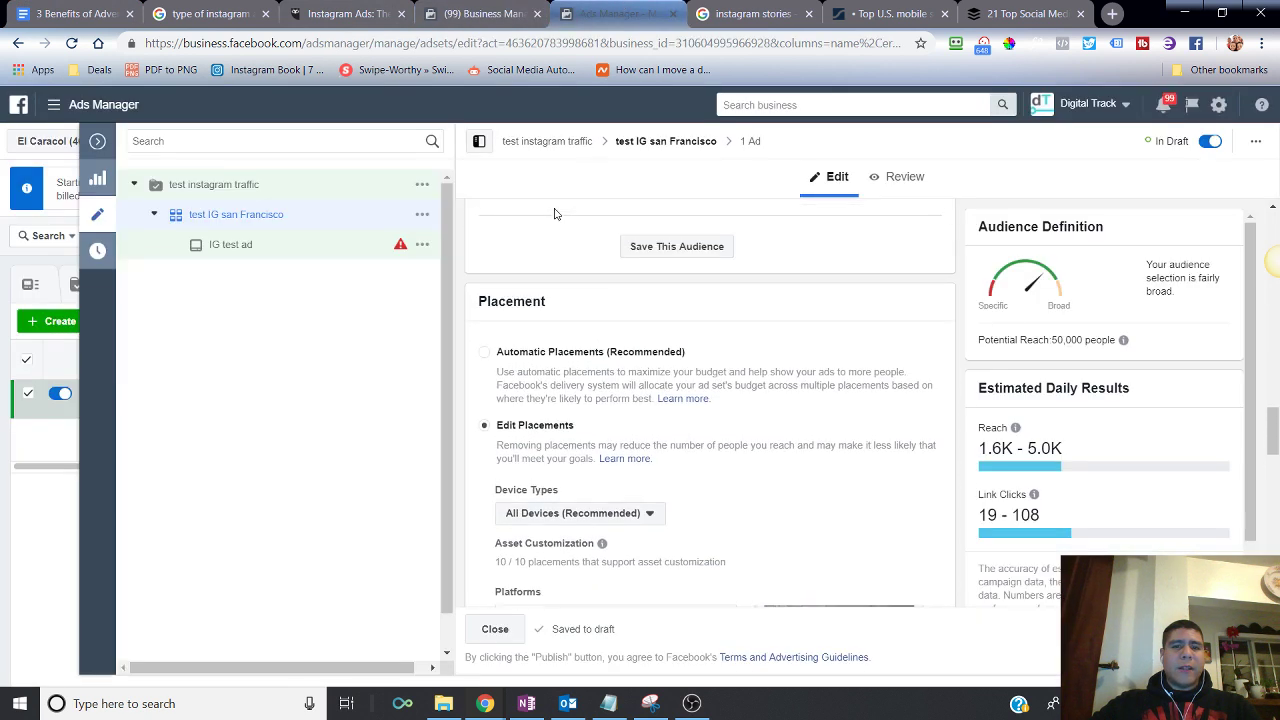
click(556, 148)
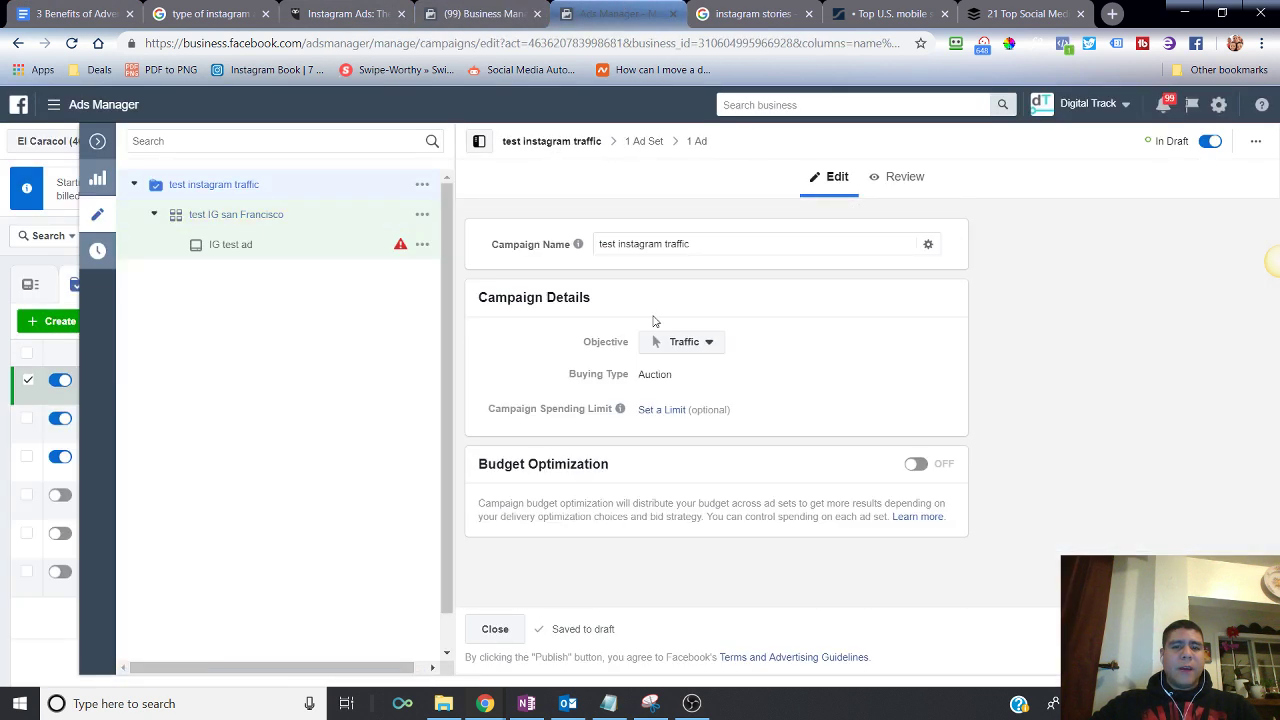
click(668, 343)
scroll(700, 500, down, 1)
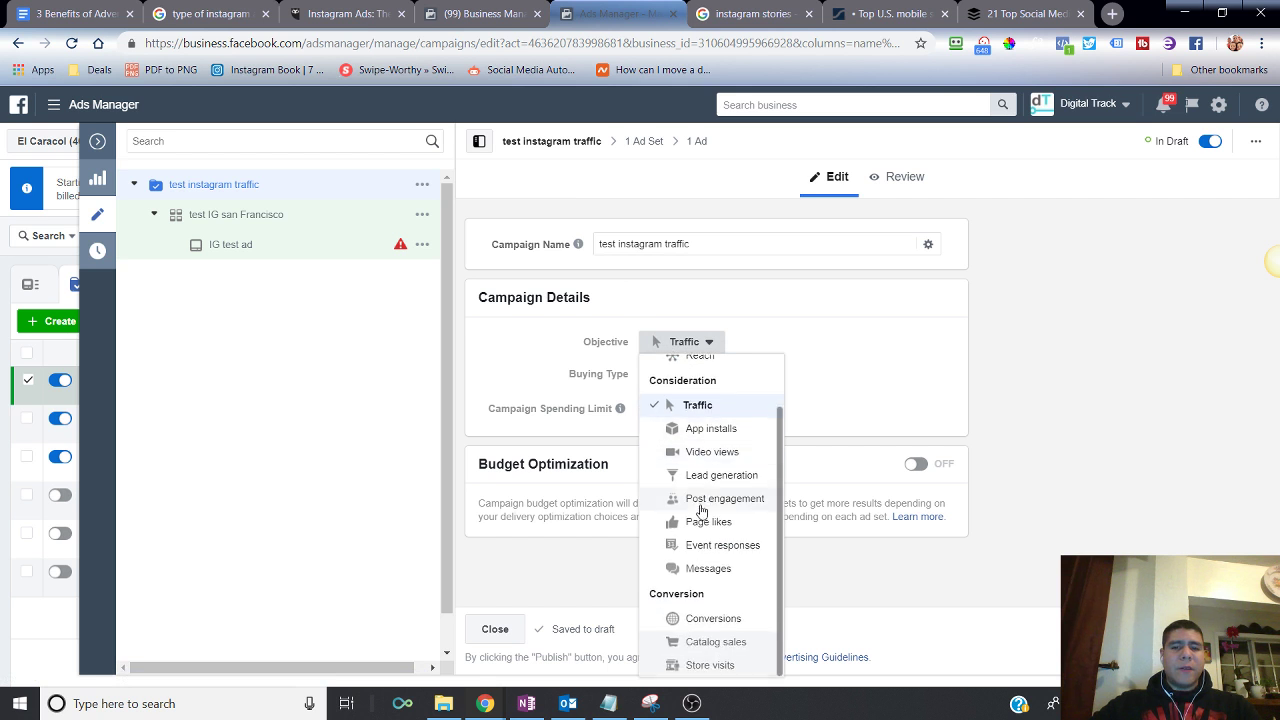
click(712, 569)
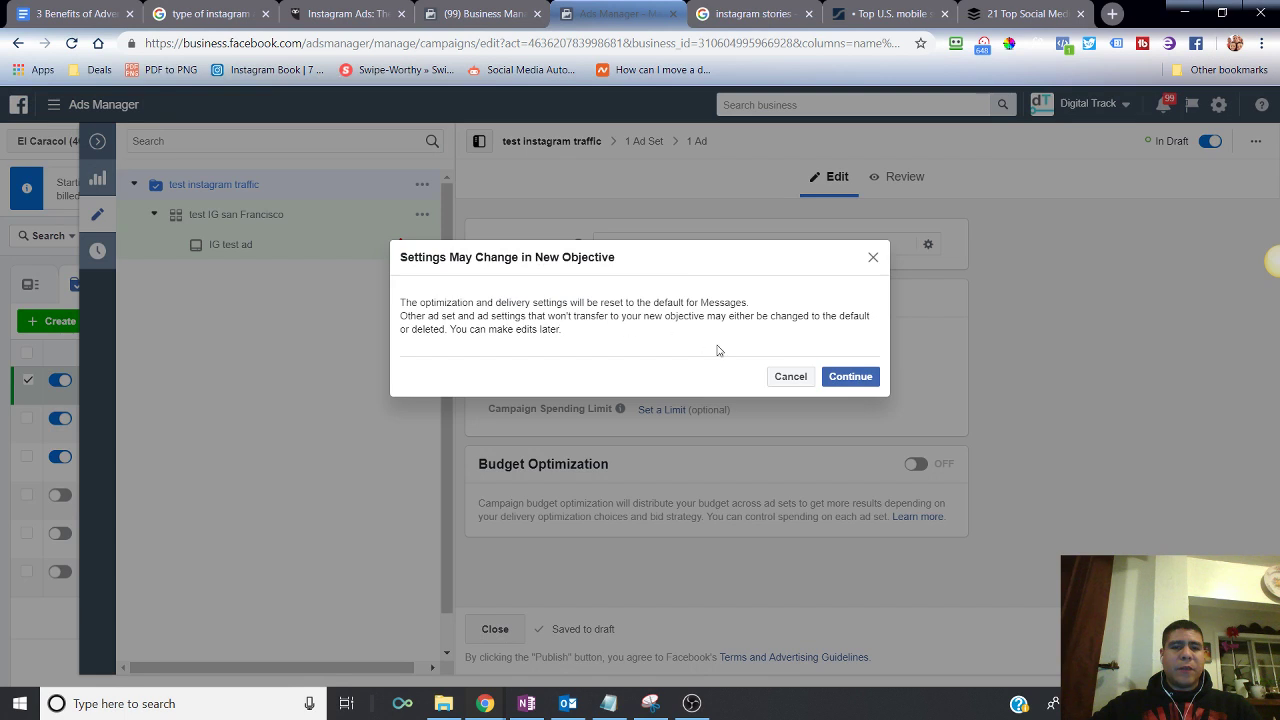
Confirm the Messages objective and open the test IG san Francisco ad set
click(845, 376)
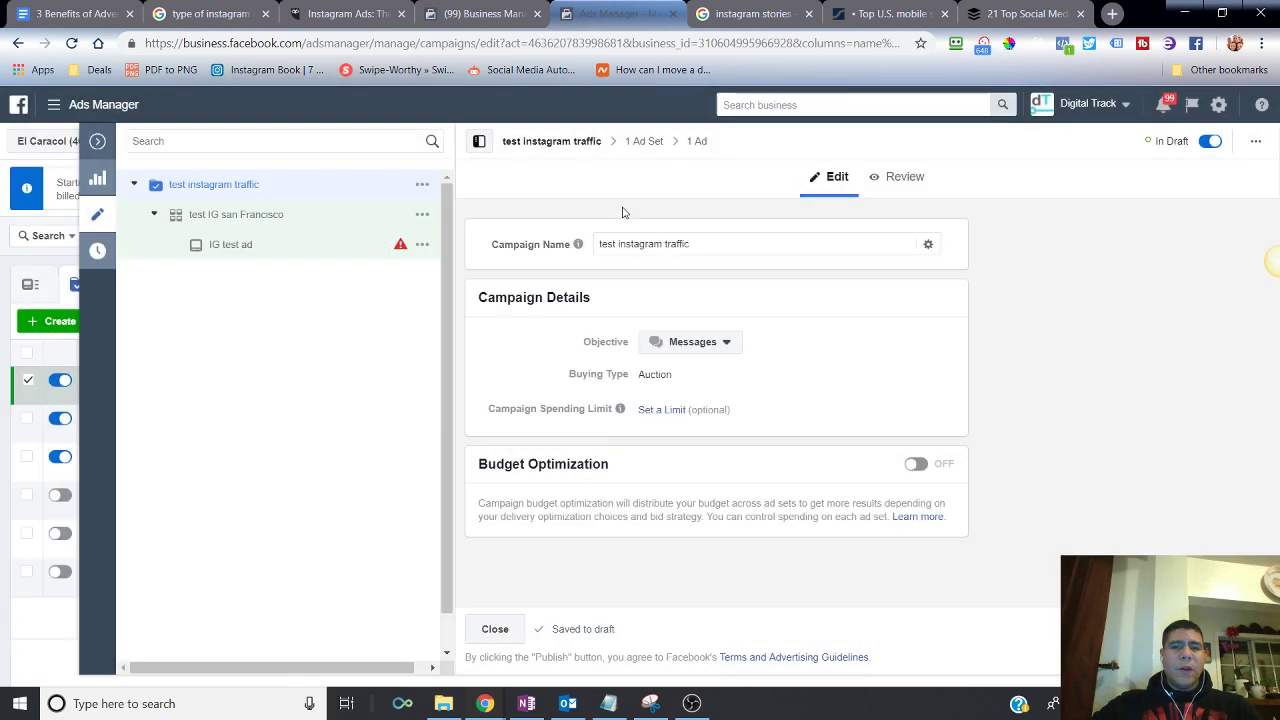
click(645, 141)
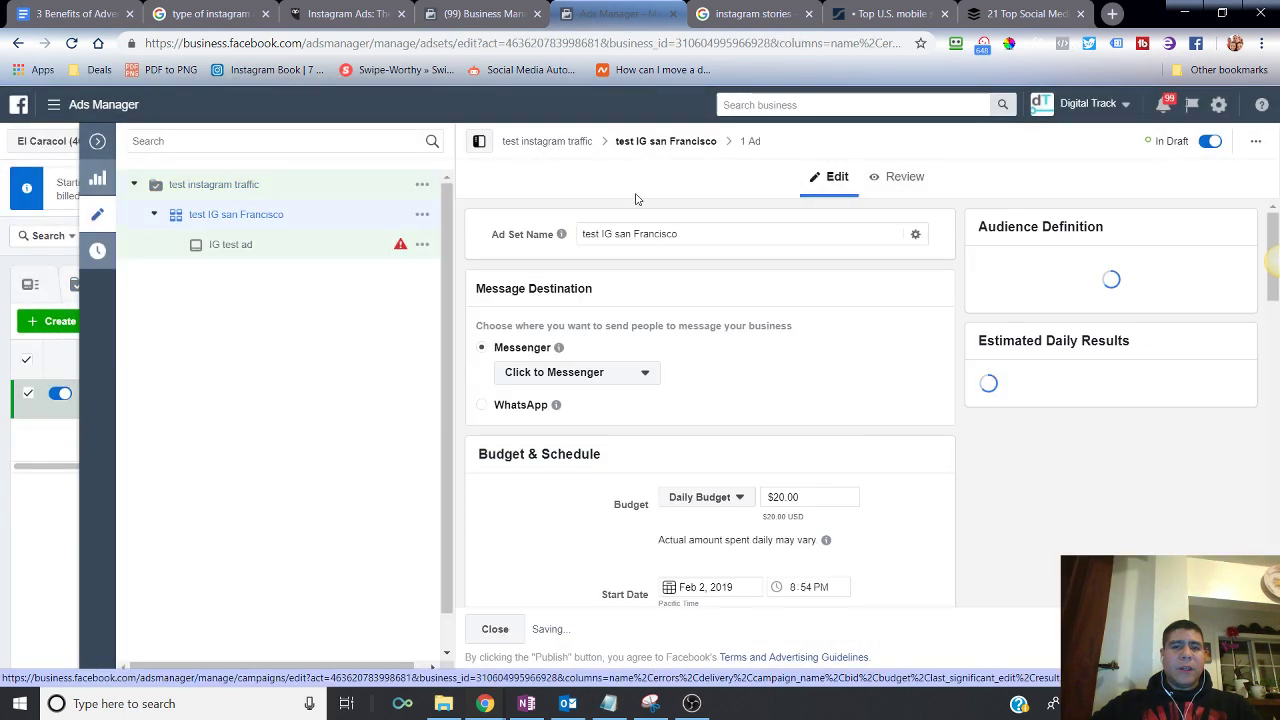
scroll(610, 300, down, 5)
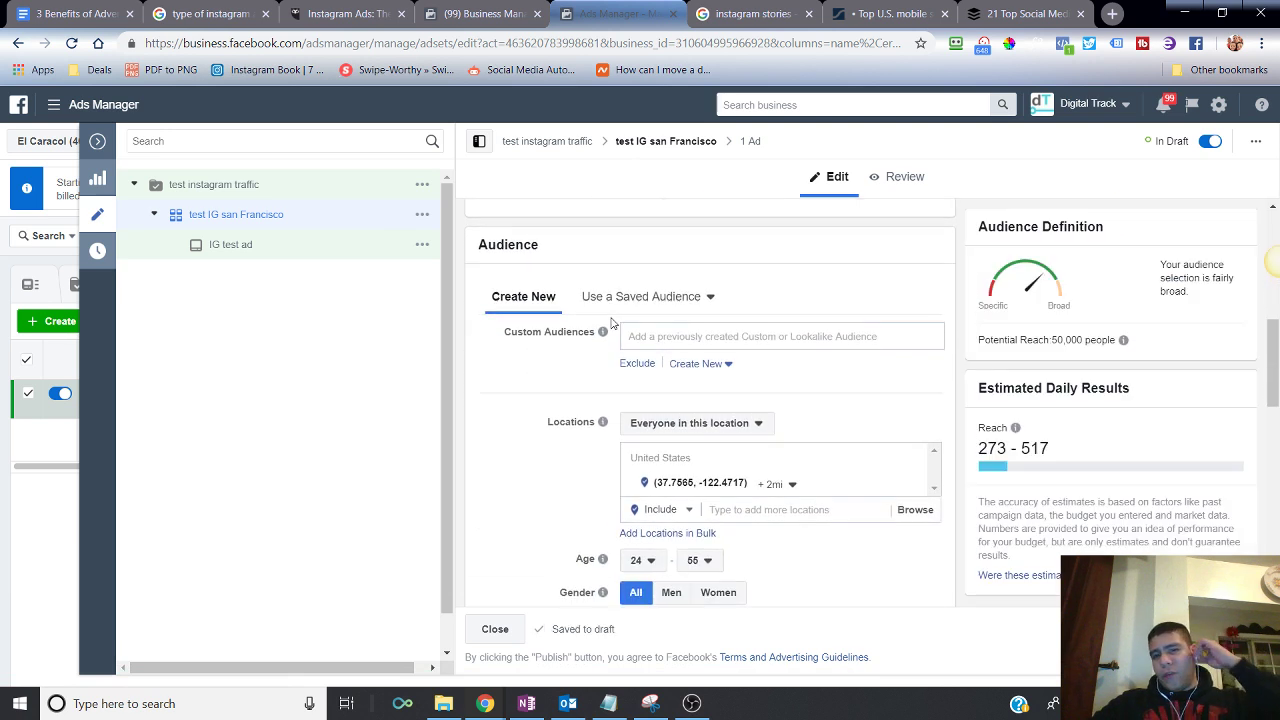
scroll(612, 321, down, 8)
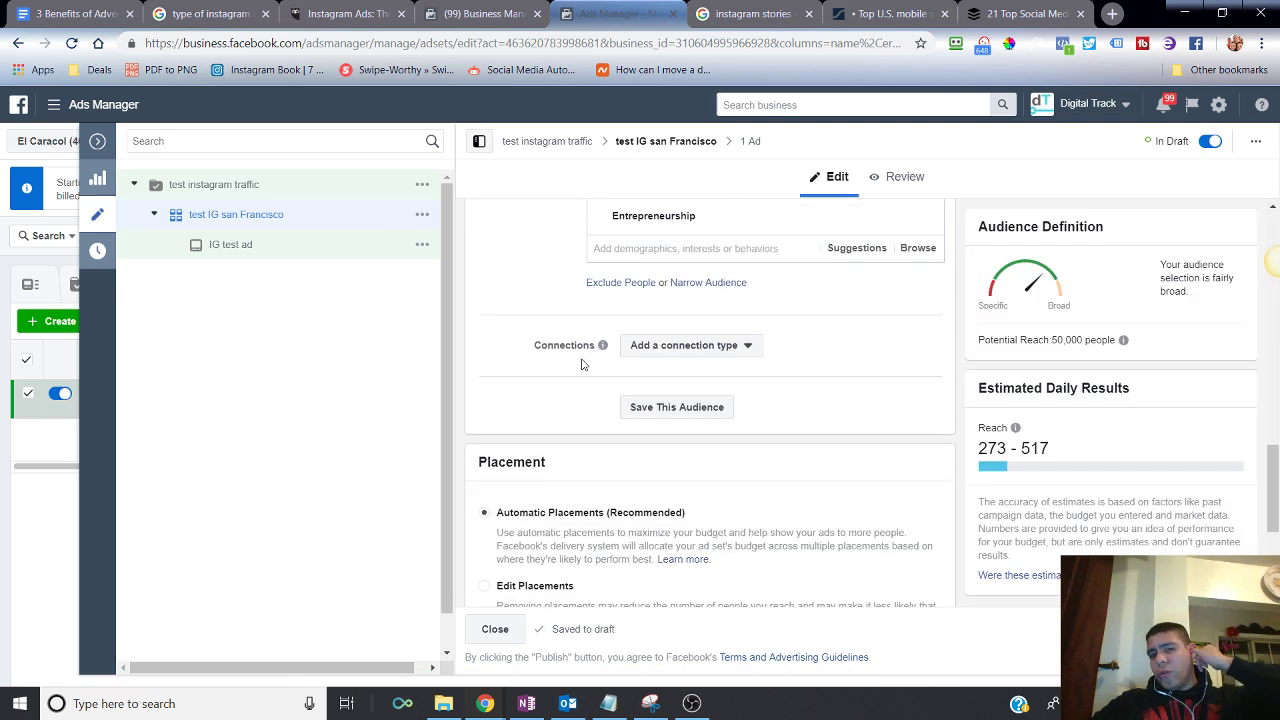
scroll(578, 372, down, 1)
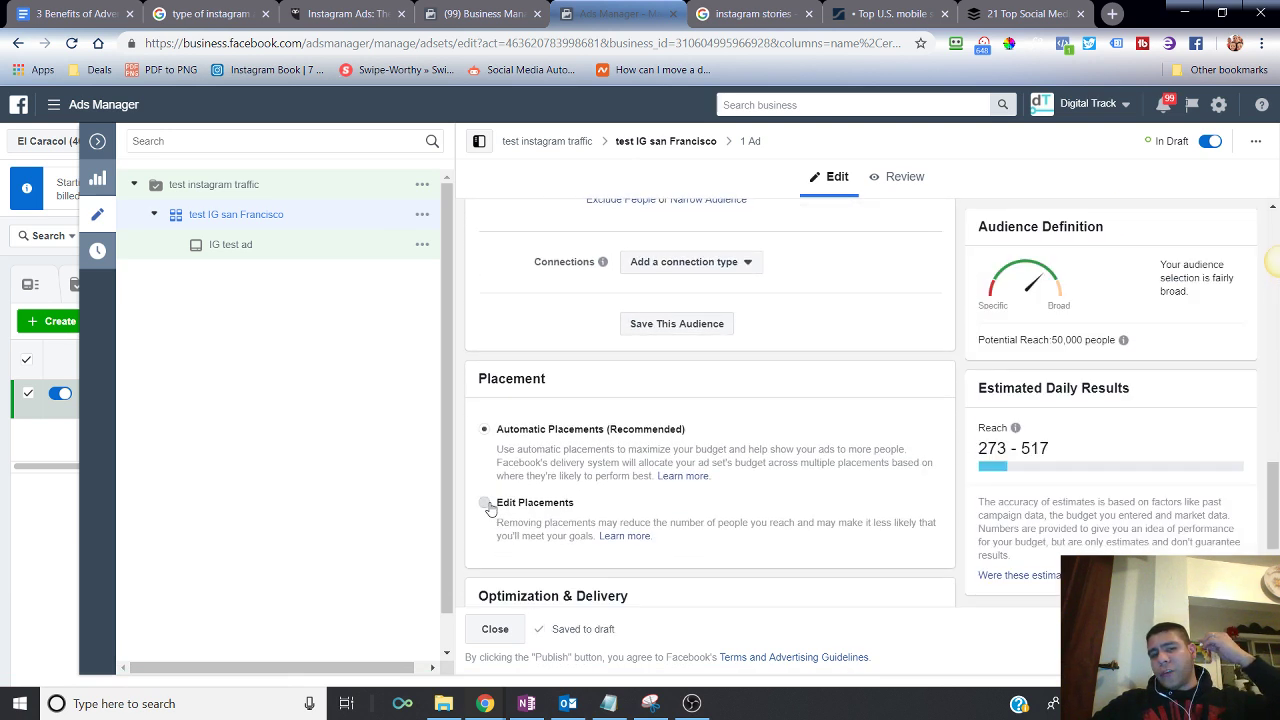
Select Edit Placements and review the platforms list, where Instagram Stories is unavailable
click(488, 505)
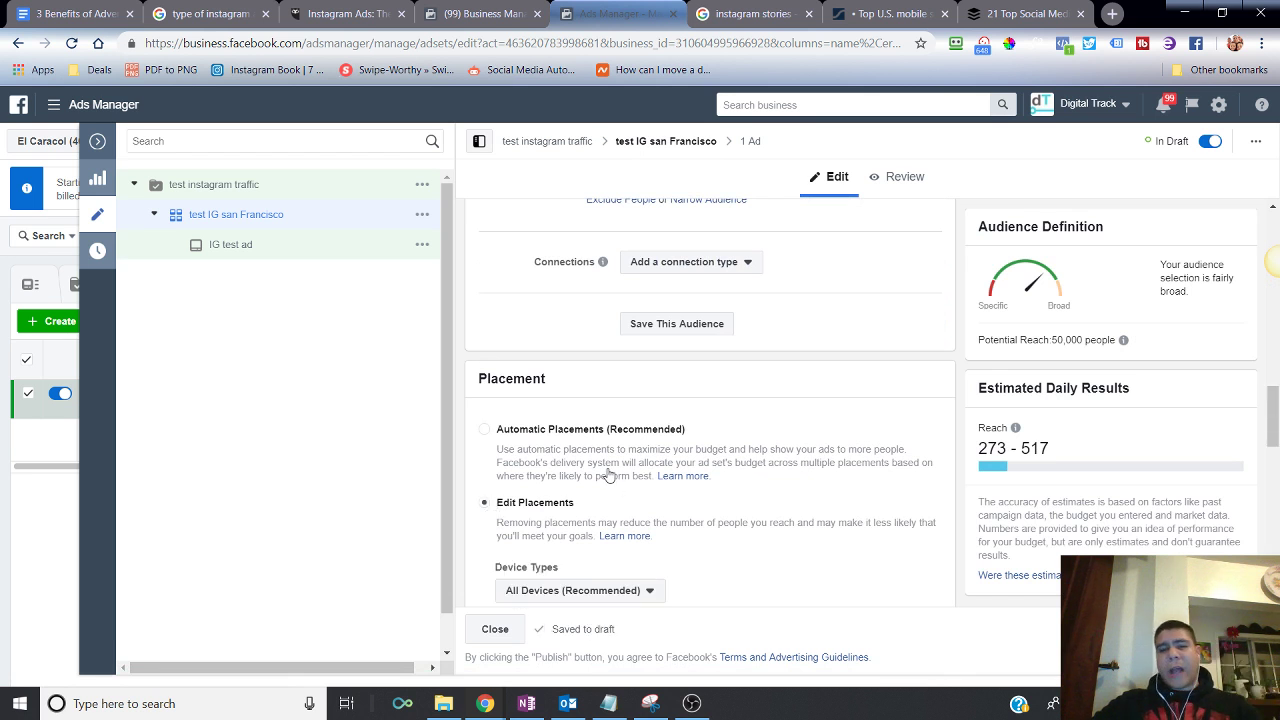
scroll(607, 475, down, 6)
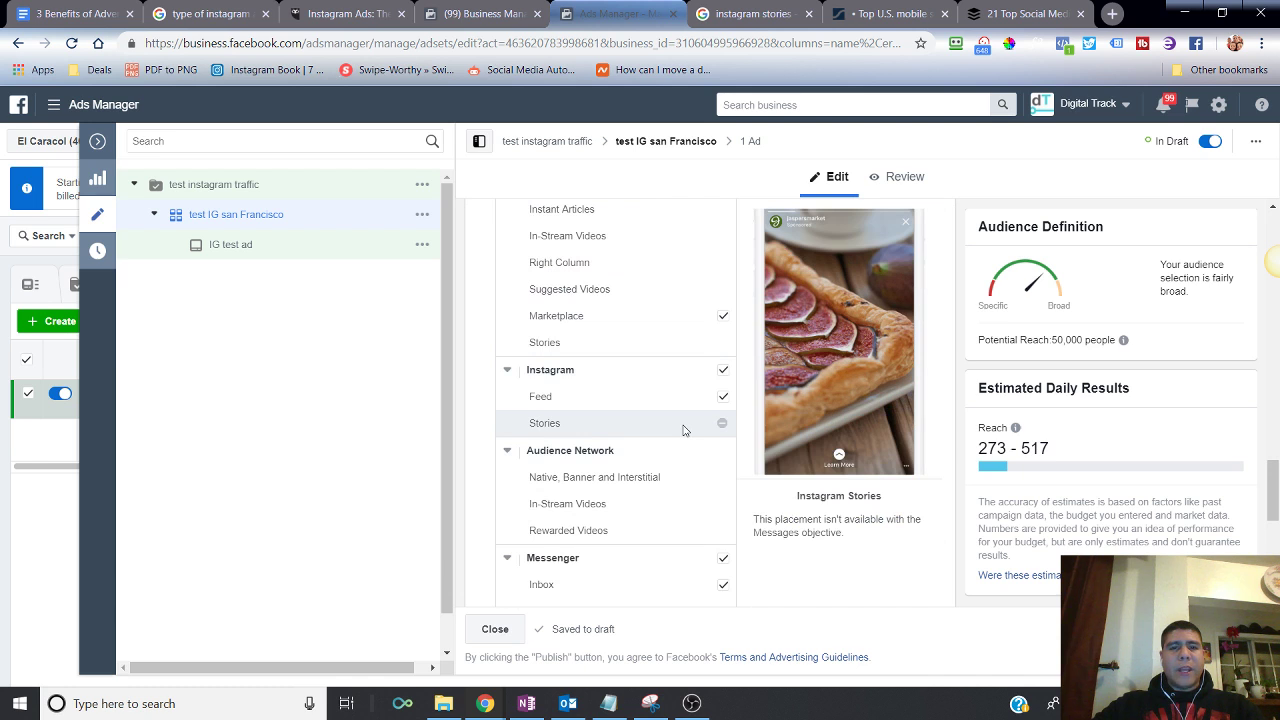
scroll(684, 430, up, 15)
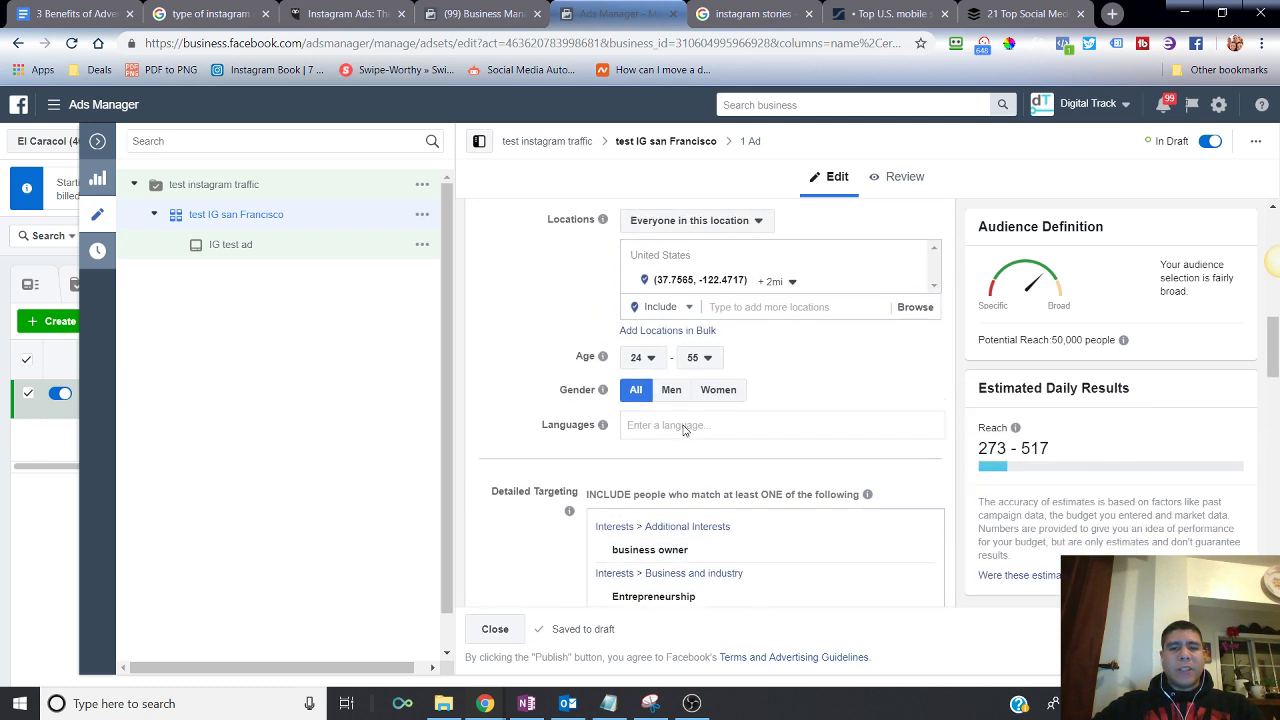
scroll(684, 430, up, 7)
scroll(684, 422, down, 4)
scroll(684, 422, down, 15)
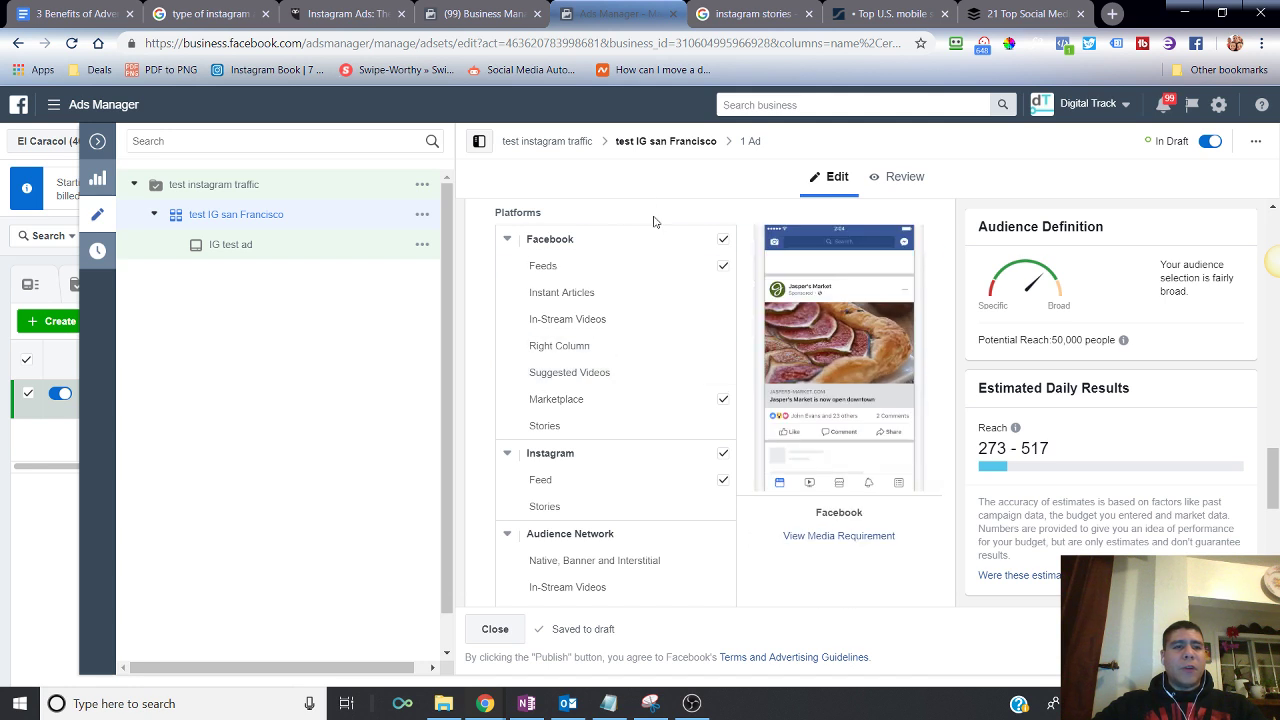
In the Instagram article, select the Custom Ad Objectives heading and scroll through its bullet lists
click(85, 13)
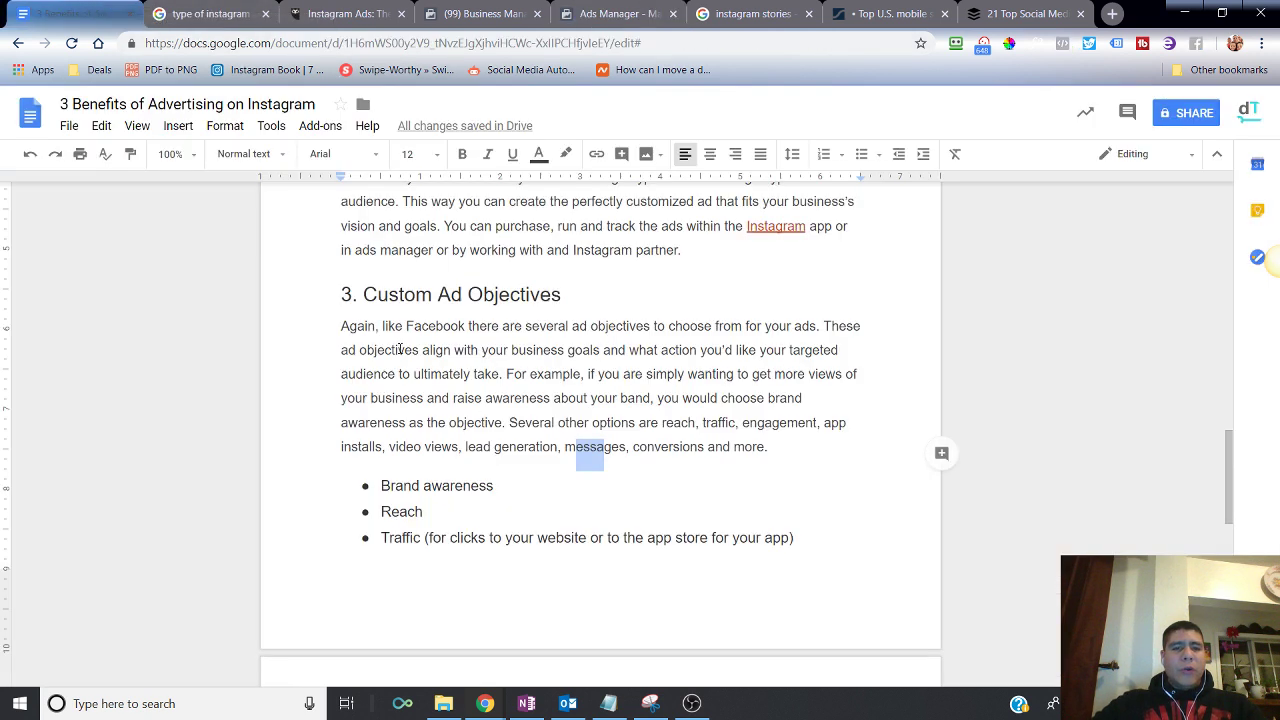
drag(367, 294, 580, 291)
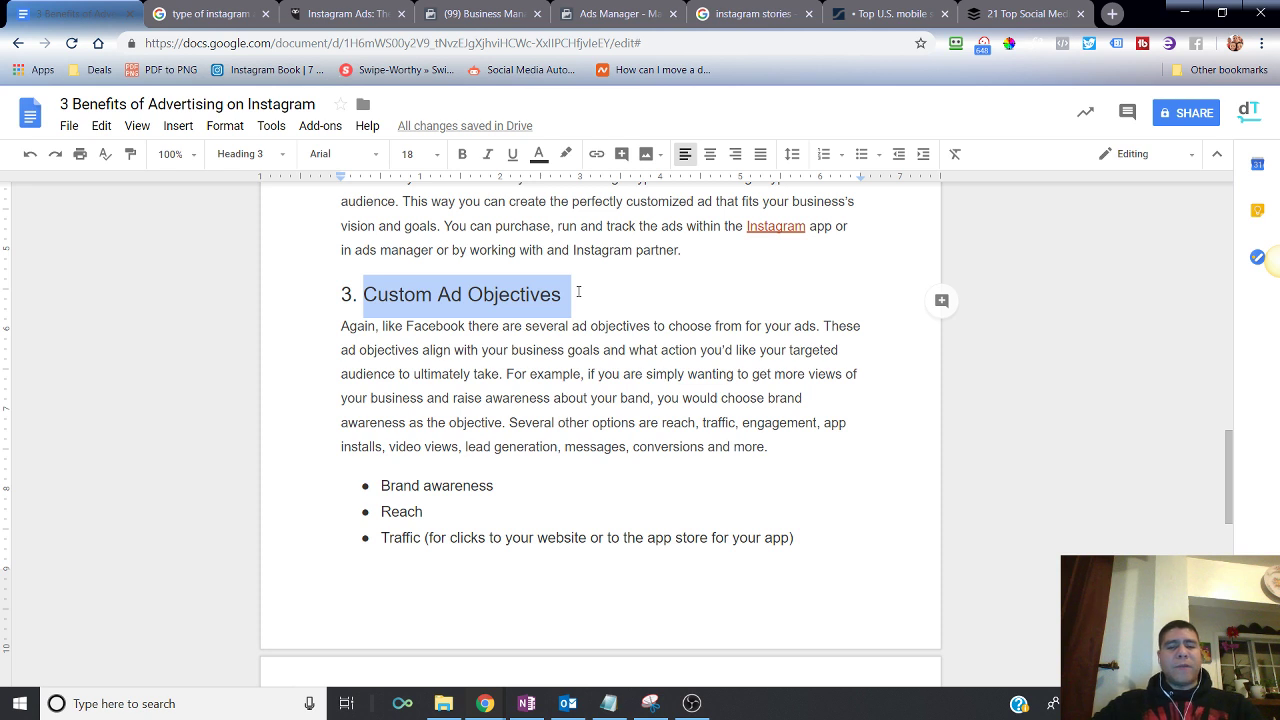
scroll(578, 292, down, 3)
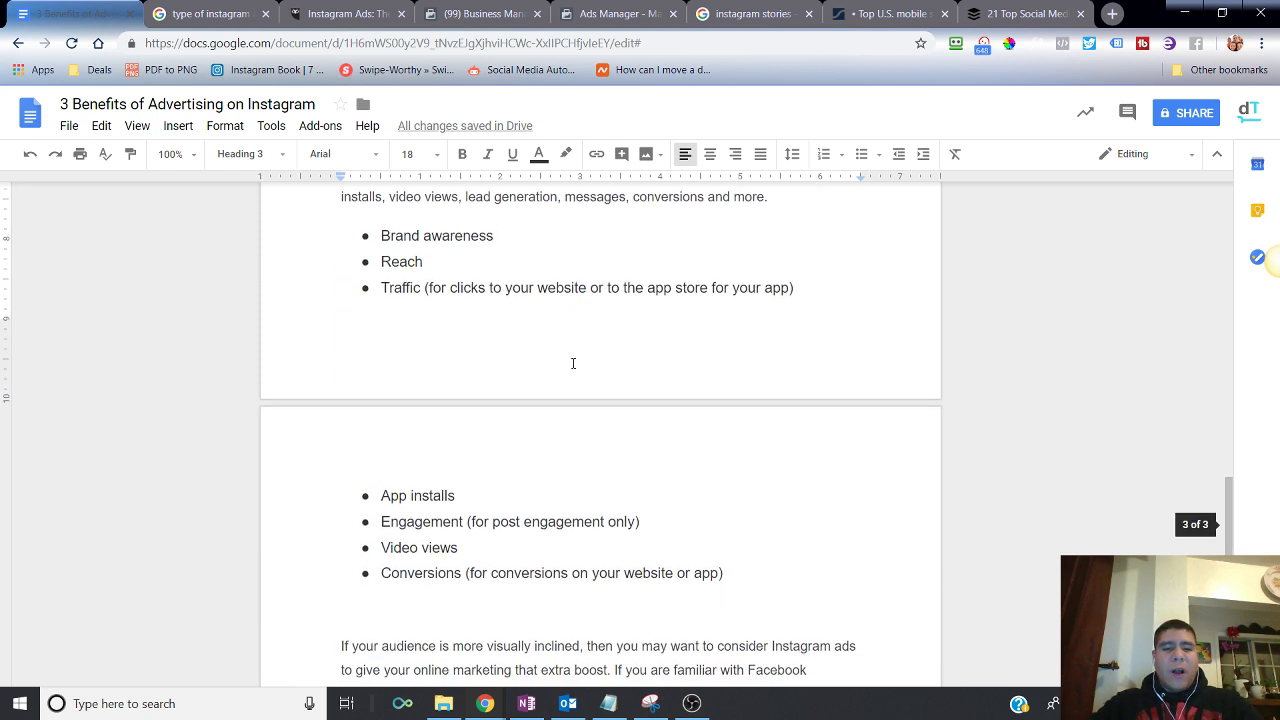
scroll(571, 363, down, 1)
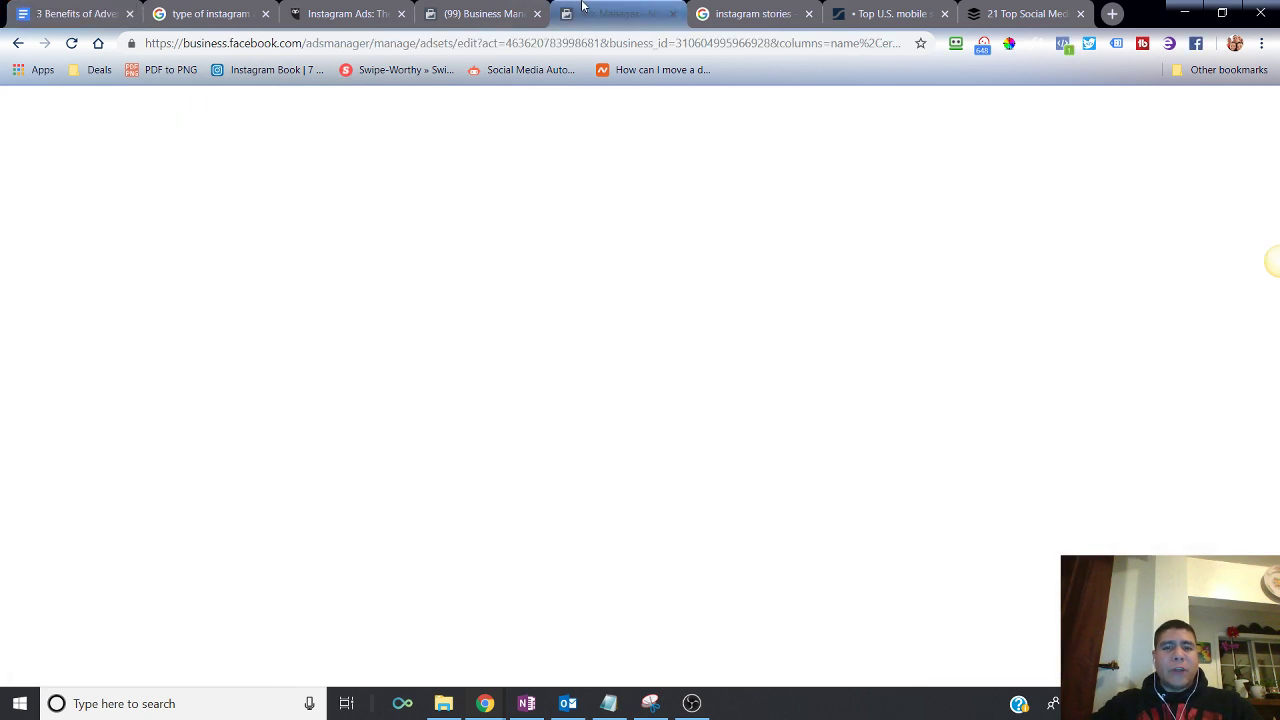
Compare the ad set's placement settings with the article, scrolling further down between them
click(585, 10)
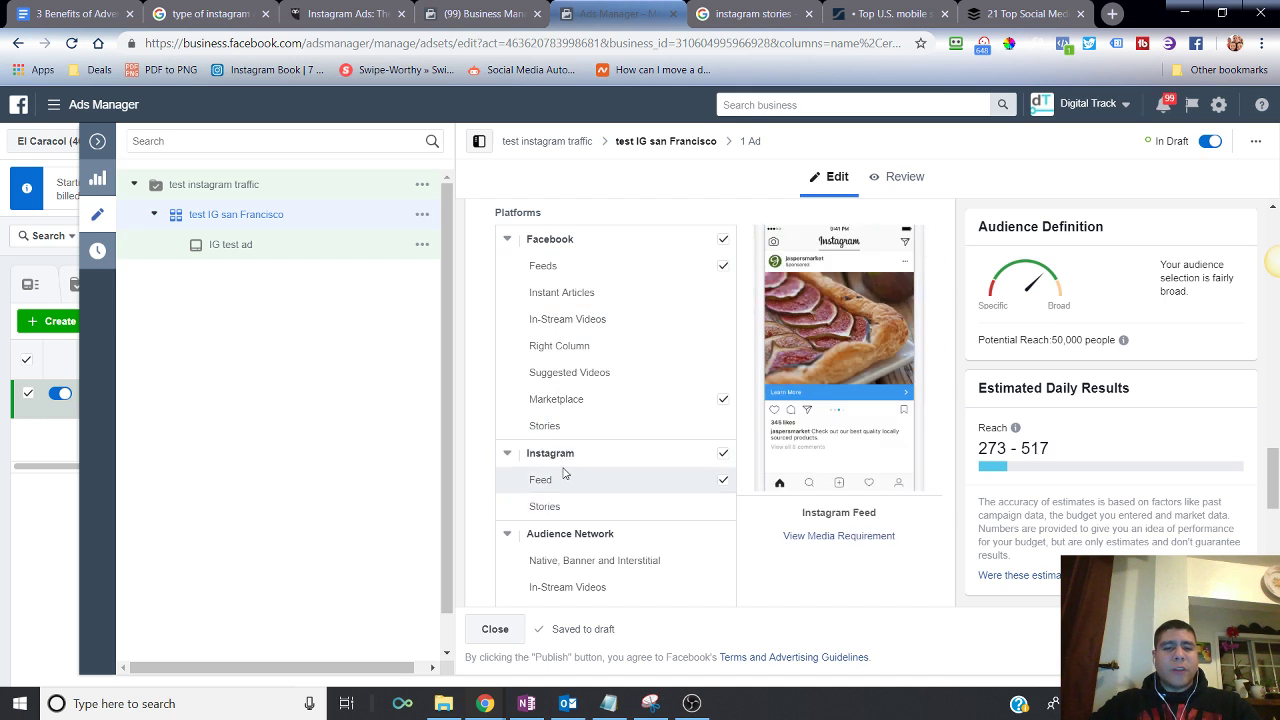
click(75, 13)
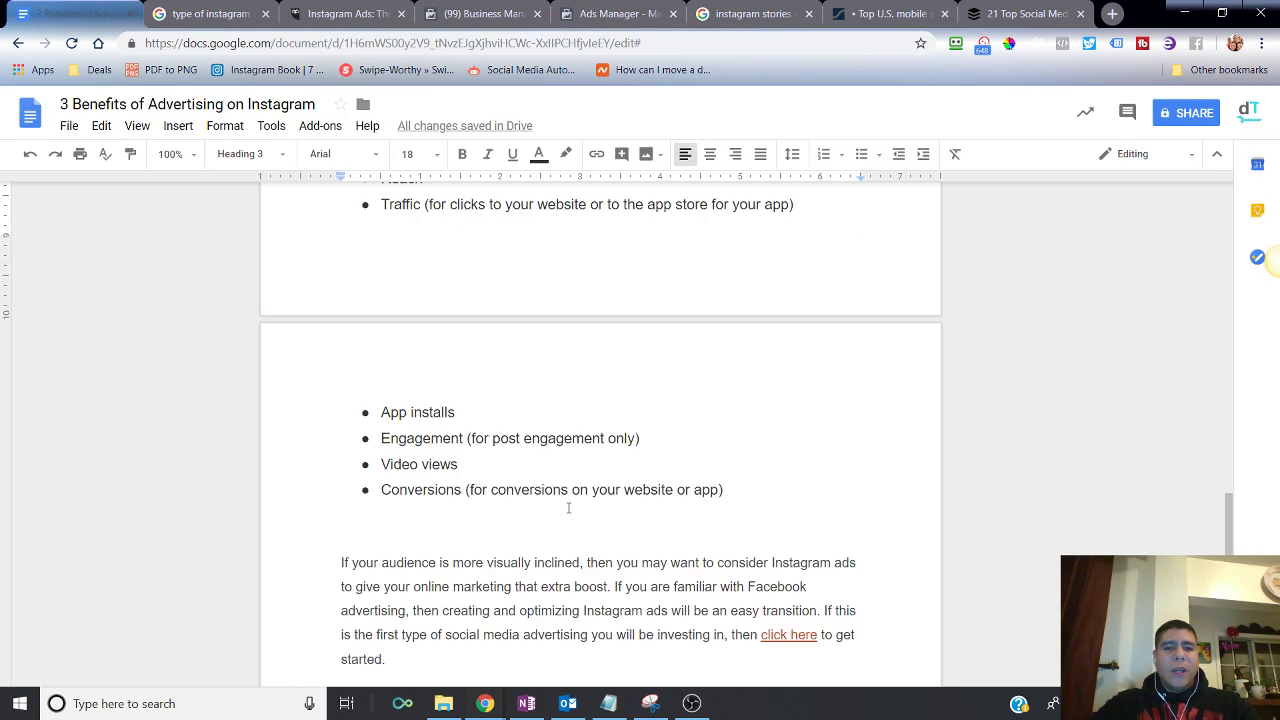
scroll(570, 508, down, 2)
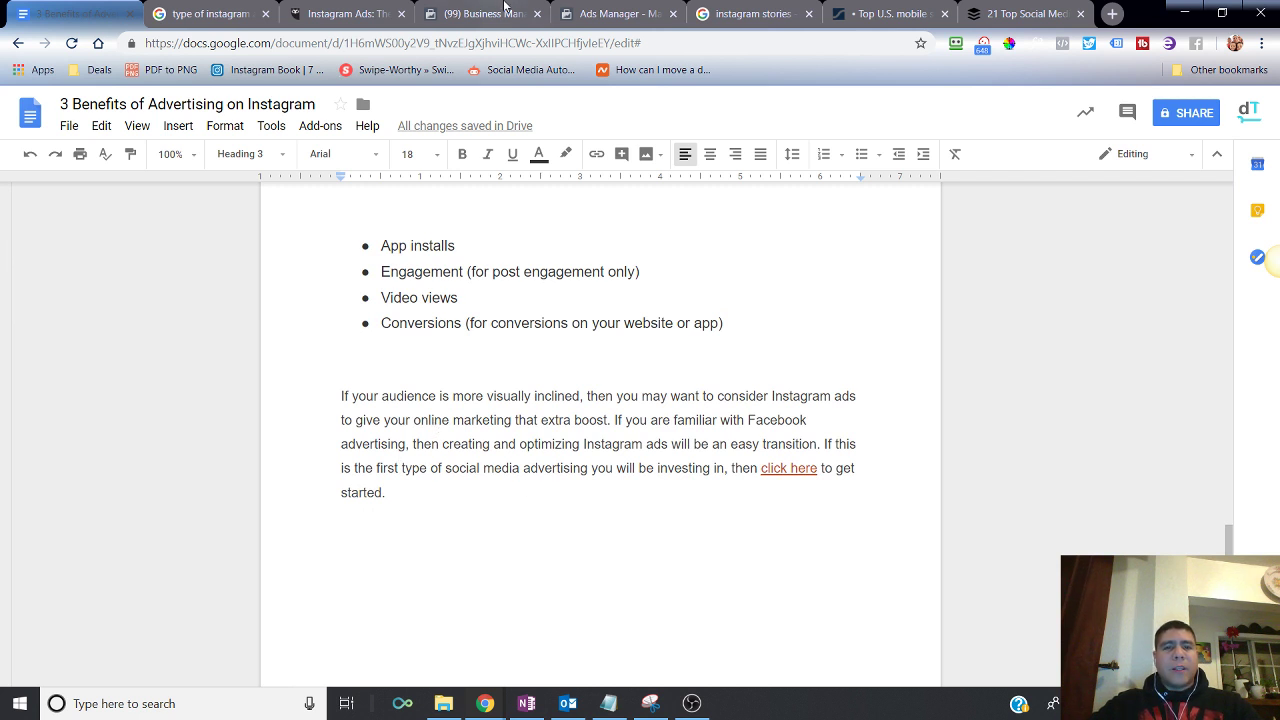
click(610, 13)
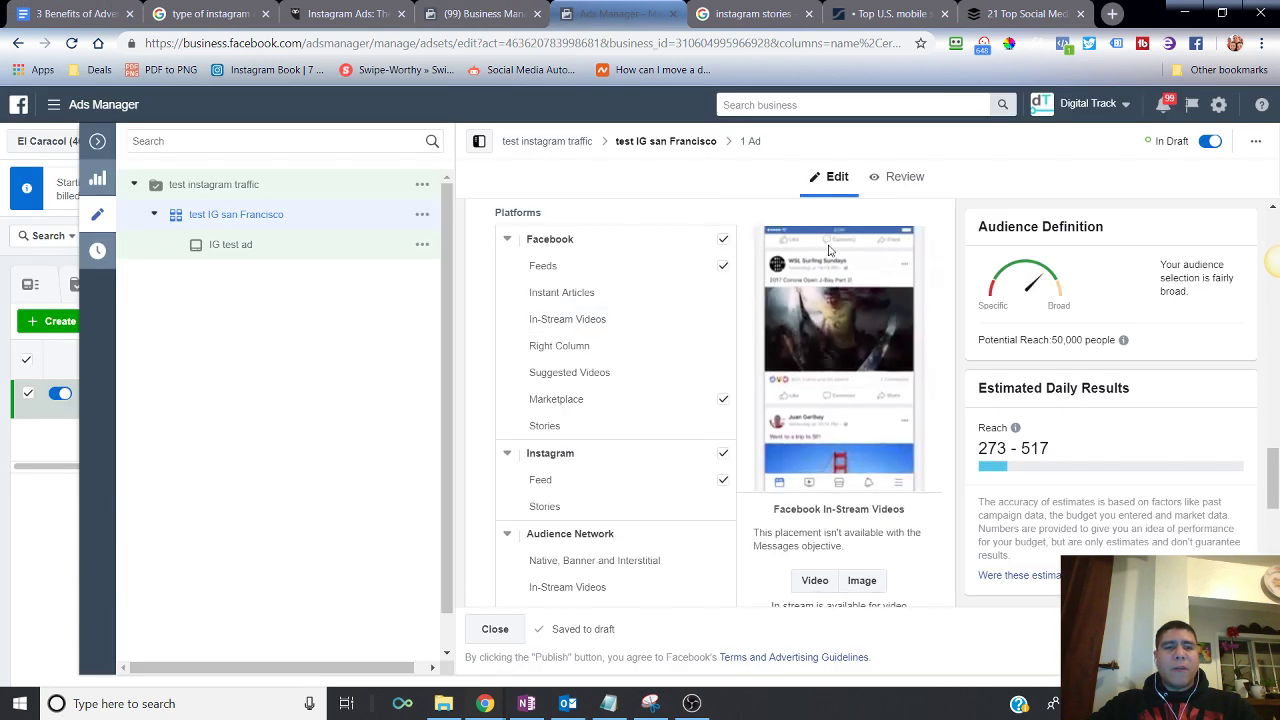
Back in the article, lower the volume and highlight the closing paragraph's opening 'If you are familiar'
click(96, 6)
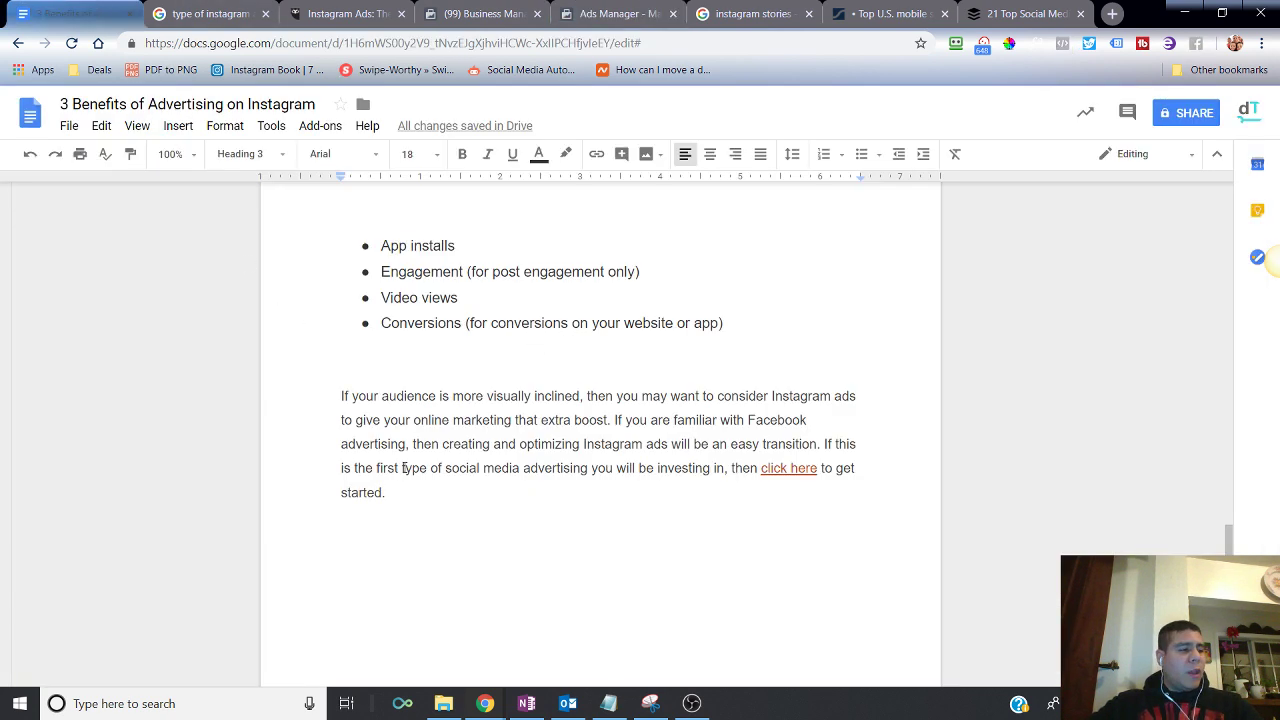
key(XF86AudioLowerVolume)
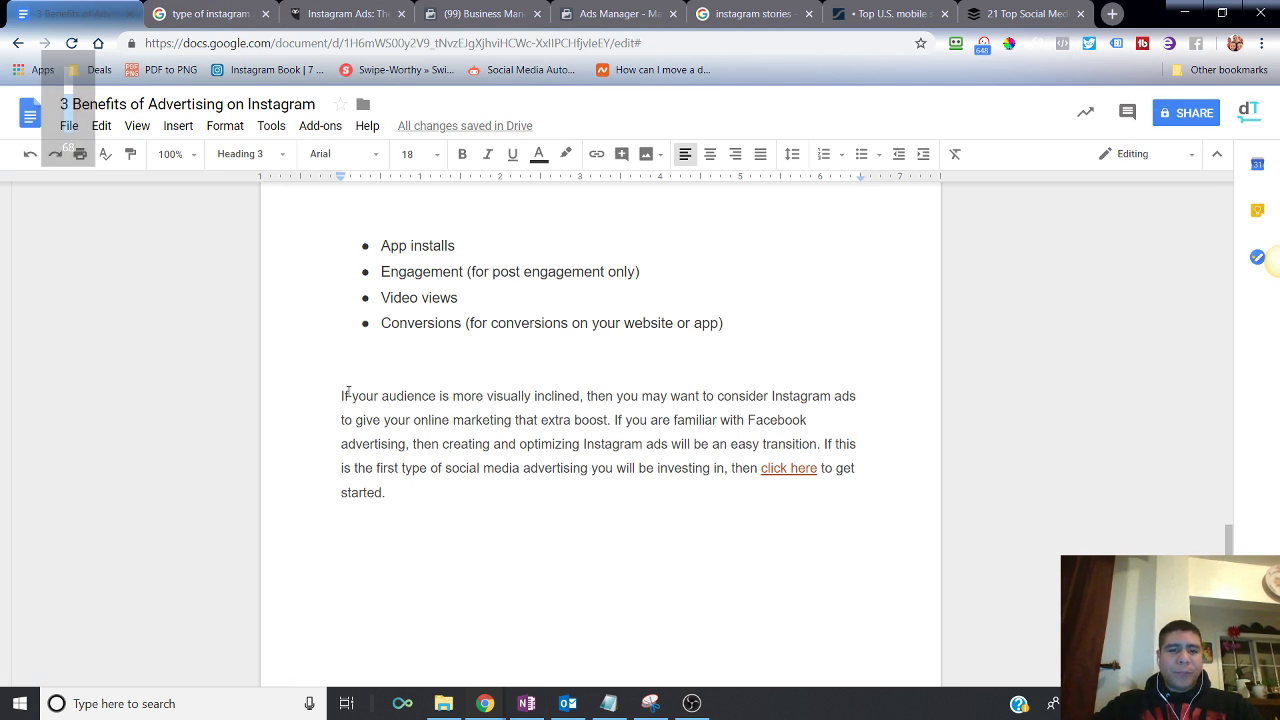
drag(342, 395, 819, 444)
click(614, 420)
From the Business Manager tab, open a new tab and load digitaltrack.co by entering 'digi'
click(508, 12)
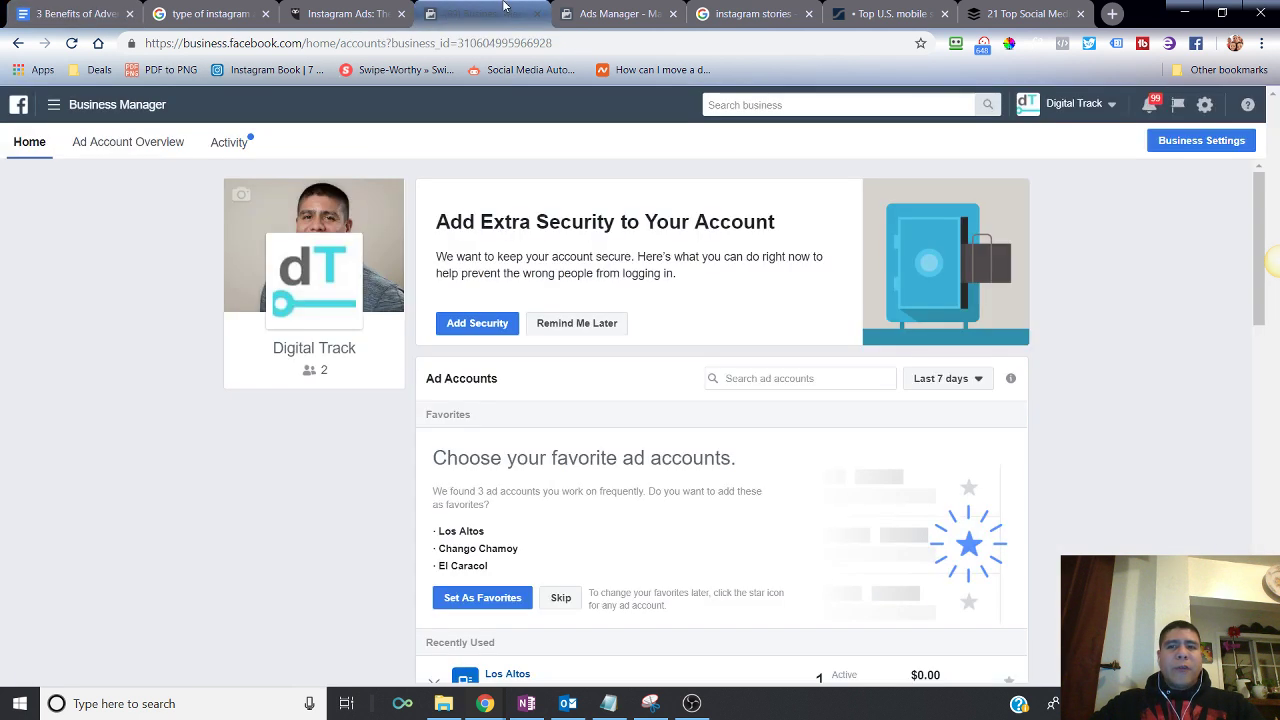
click(1112, 14)
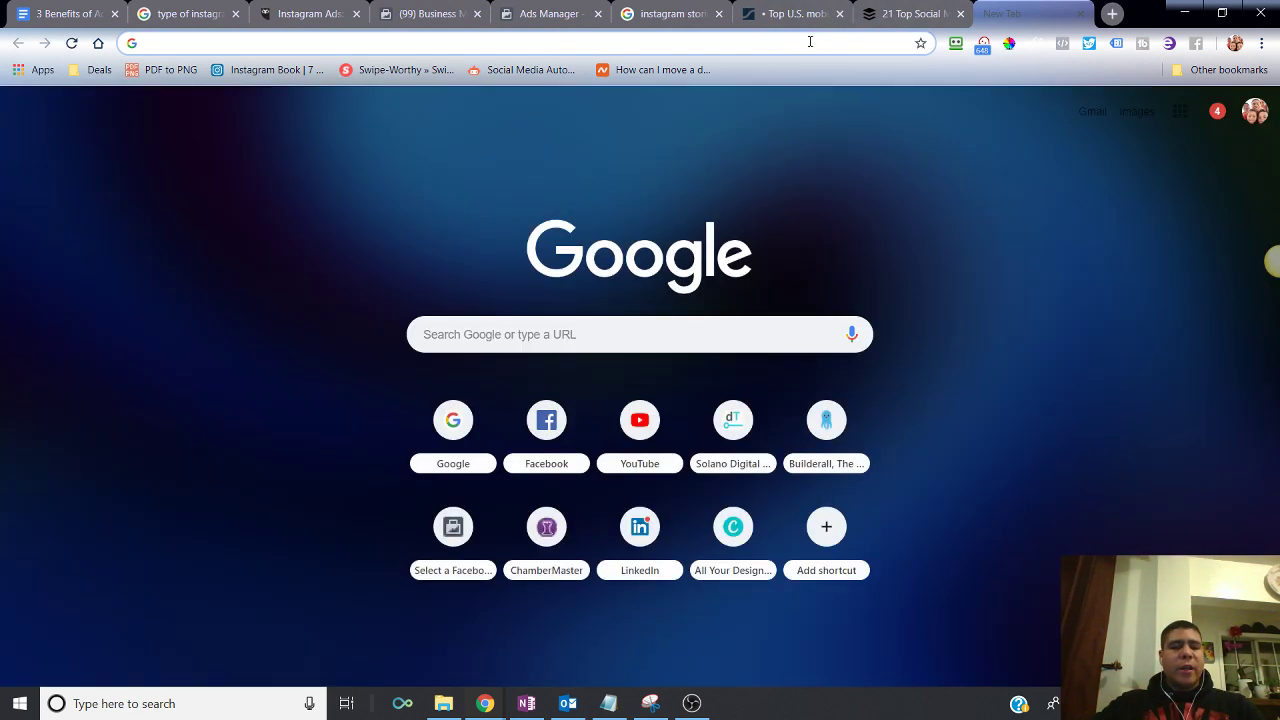
text(igitaltrack.co)
key(Return)
text(digi)
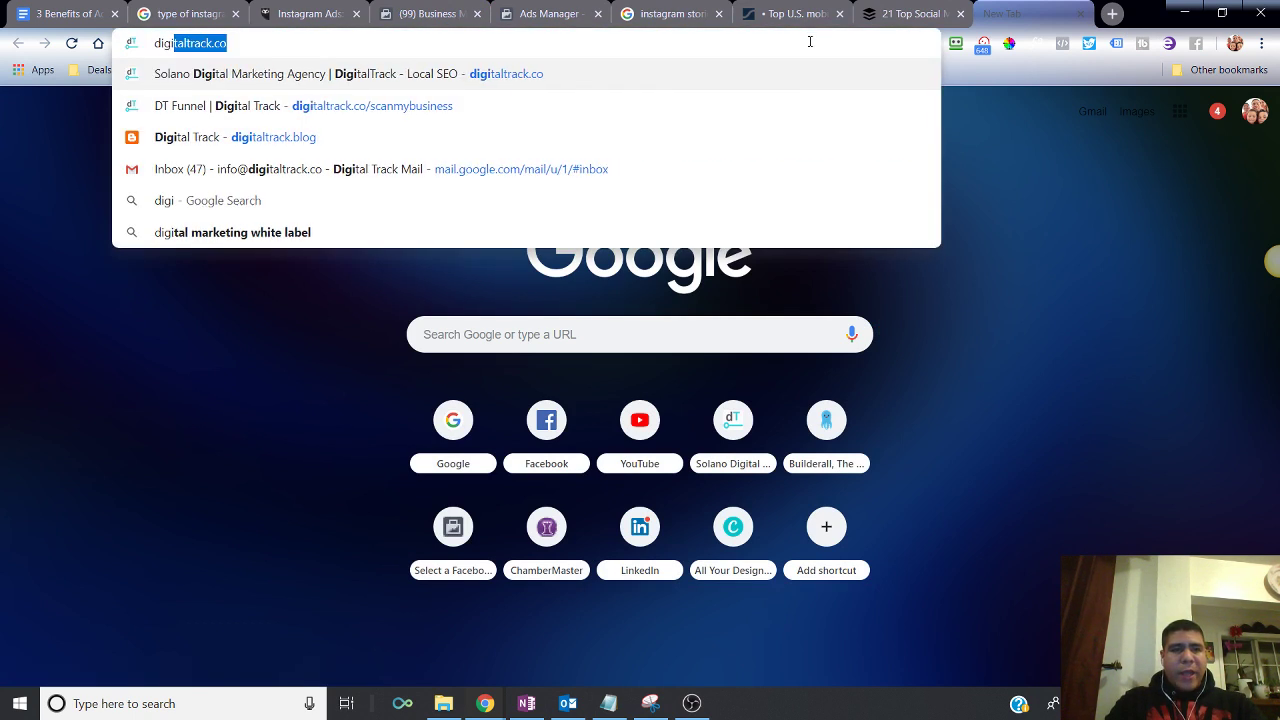
key(Return)
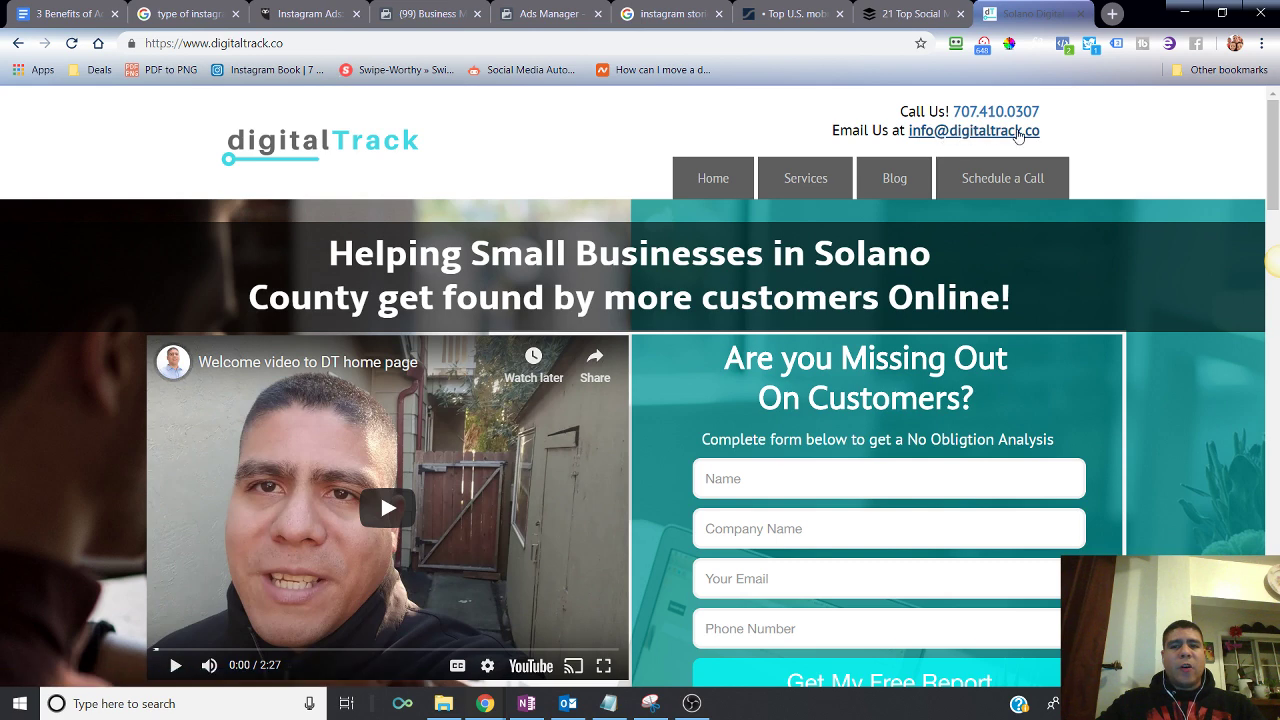
scroll(1086, 219, down, 20)
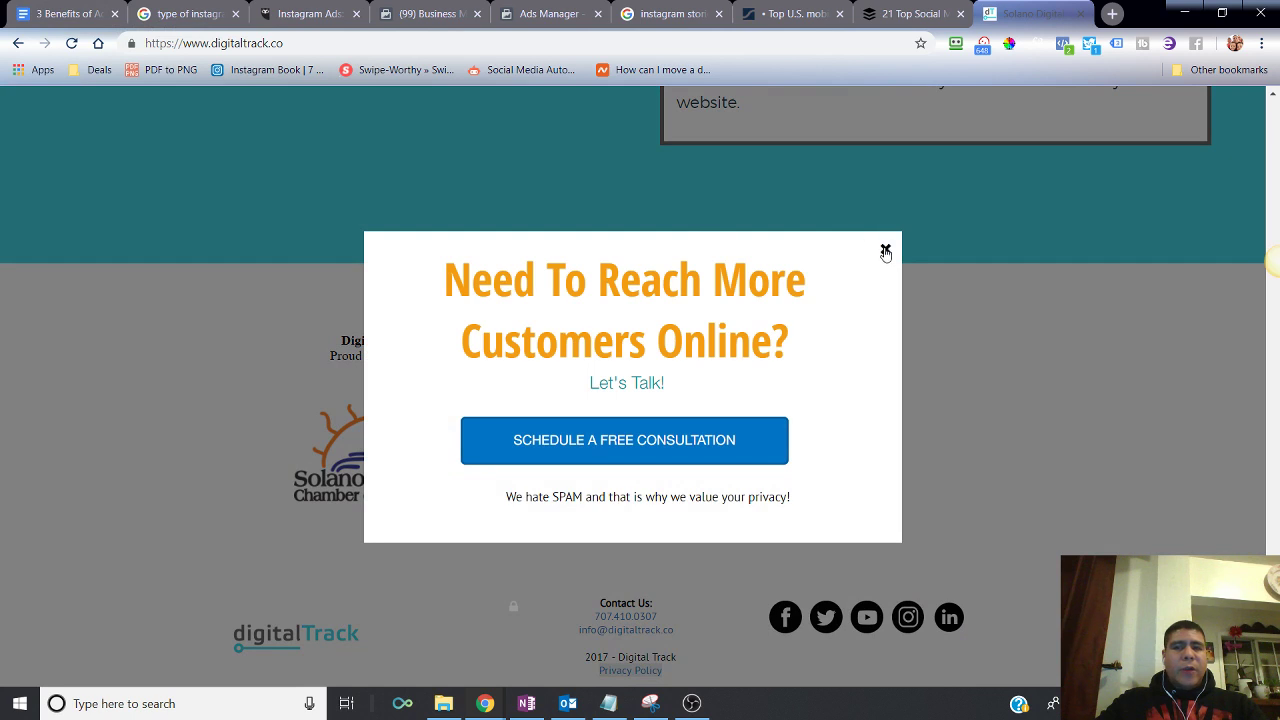
click(885, 250)
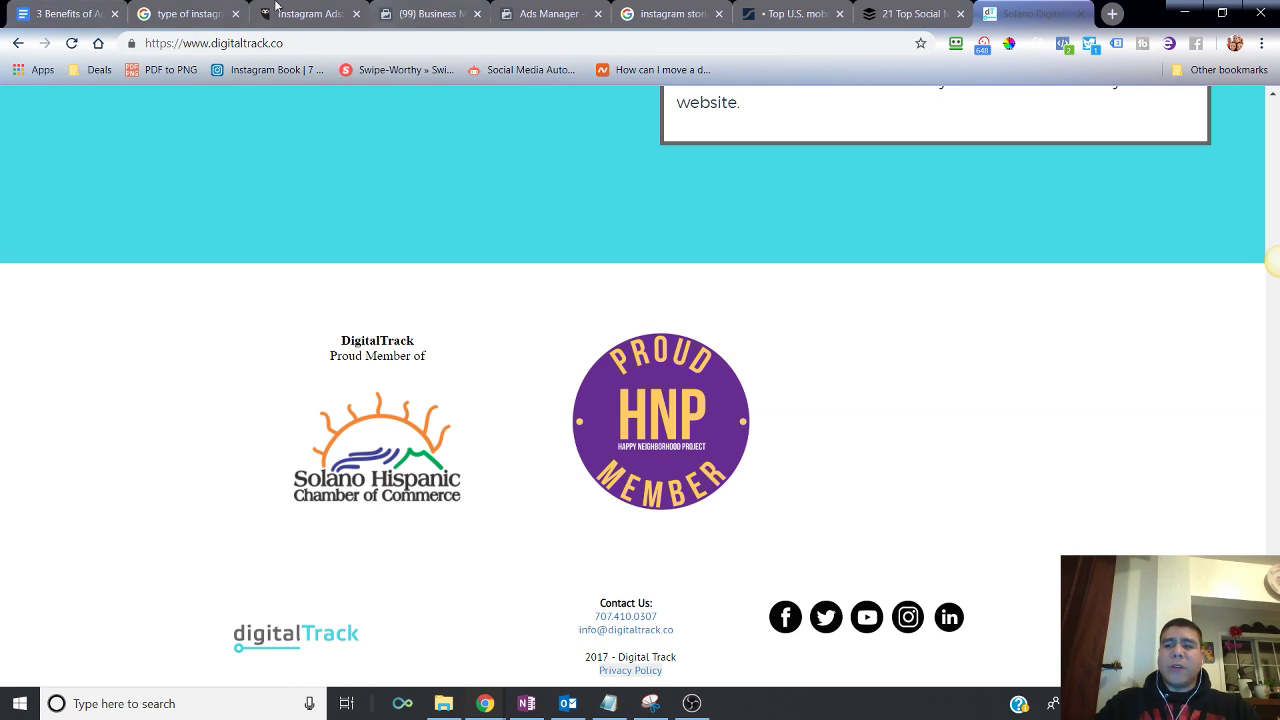
scroll(996, 441, up, 1)
scroll(996, 441, up, 20)
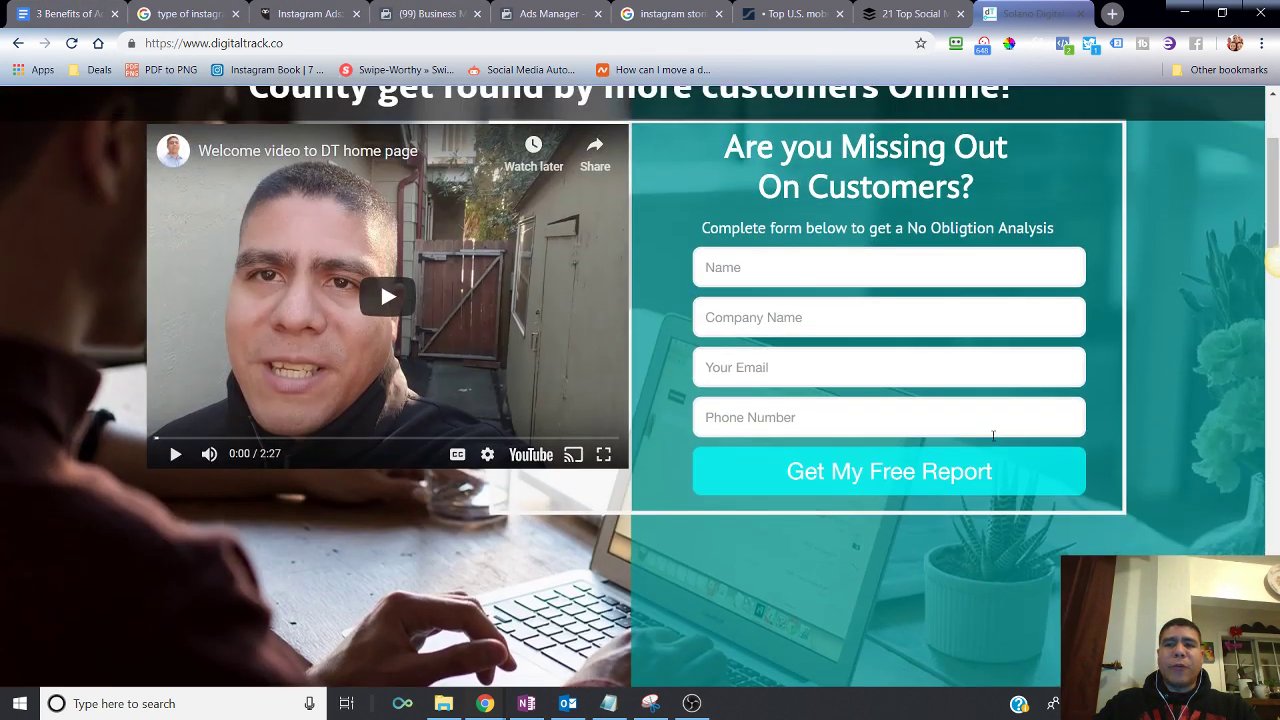